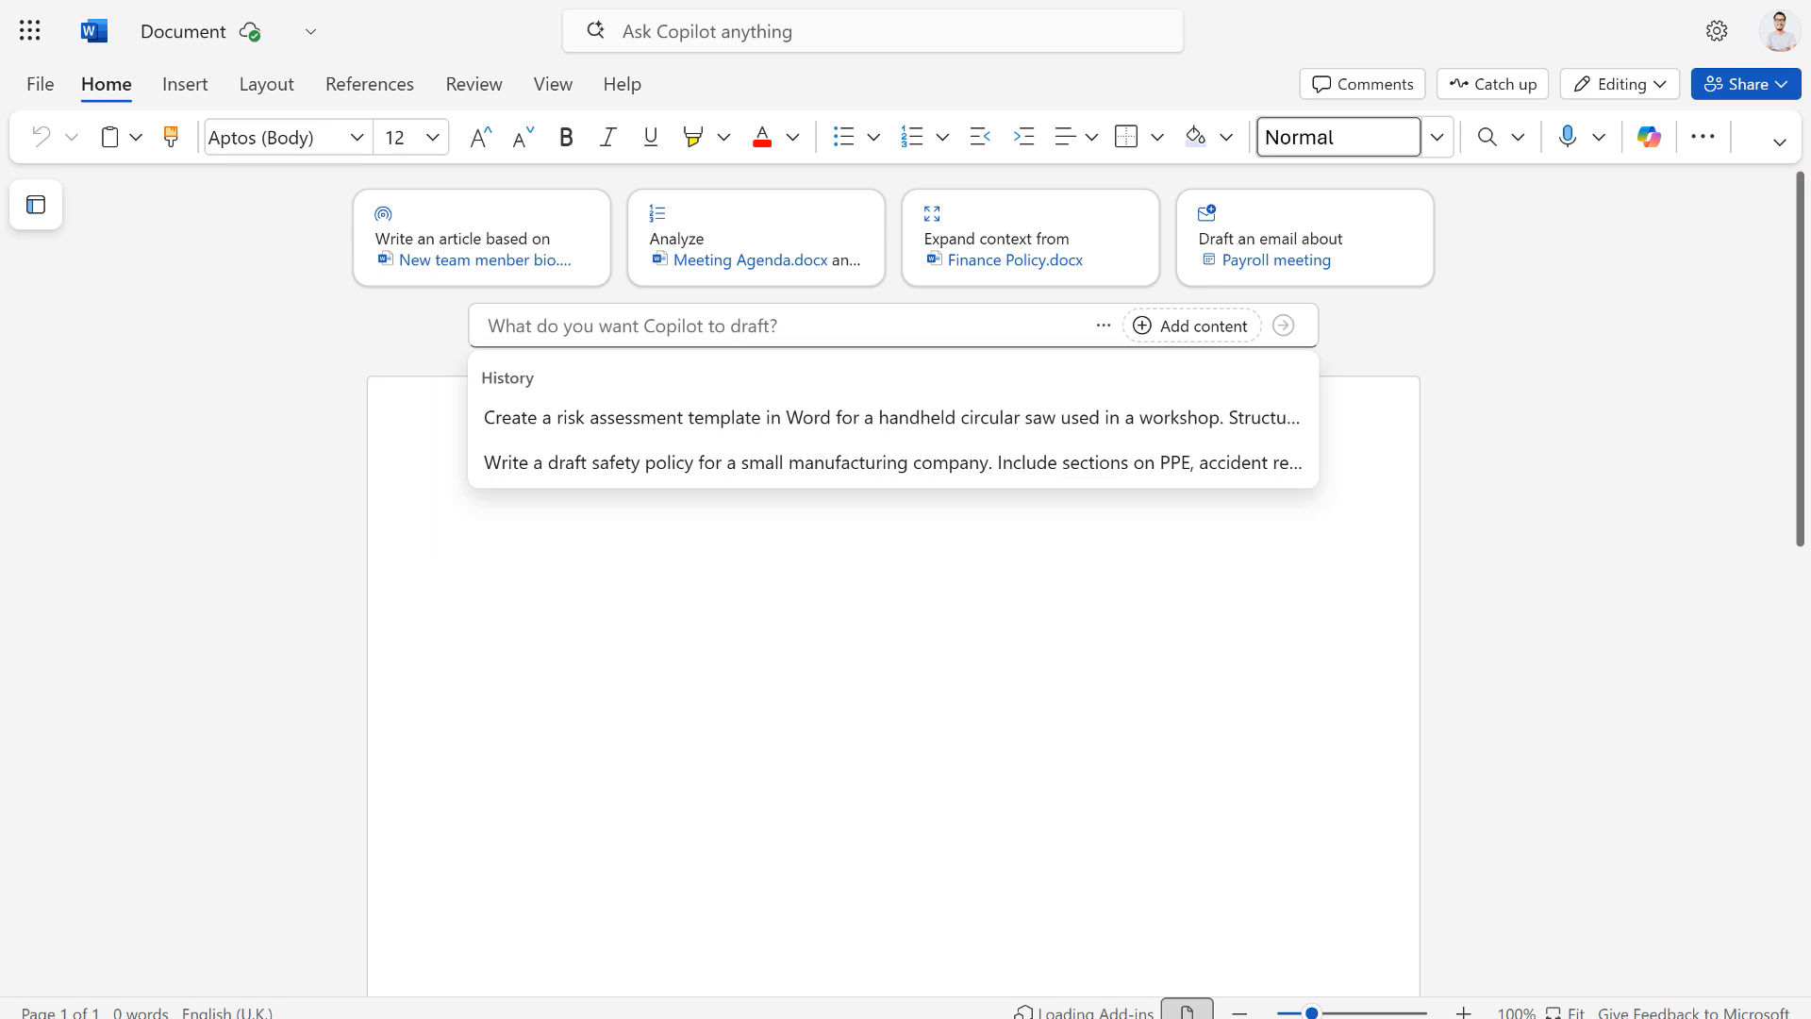
# Step: Have Copilot draft a safety policy for a small manufacturing company covering PPE, accident reporting, machine maintenance and hazardous material handling, and keep the draft
pyautogui.click(696, 327)
pyautogui.write('Write a draft safety policy for a small manufacturing company. Include sections on PPE, accident reporting, machine maintenance, and hazardous material handling.')
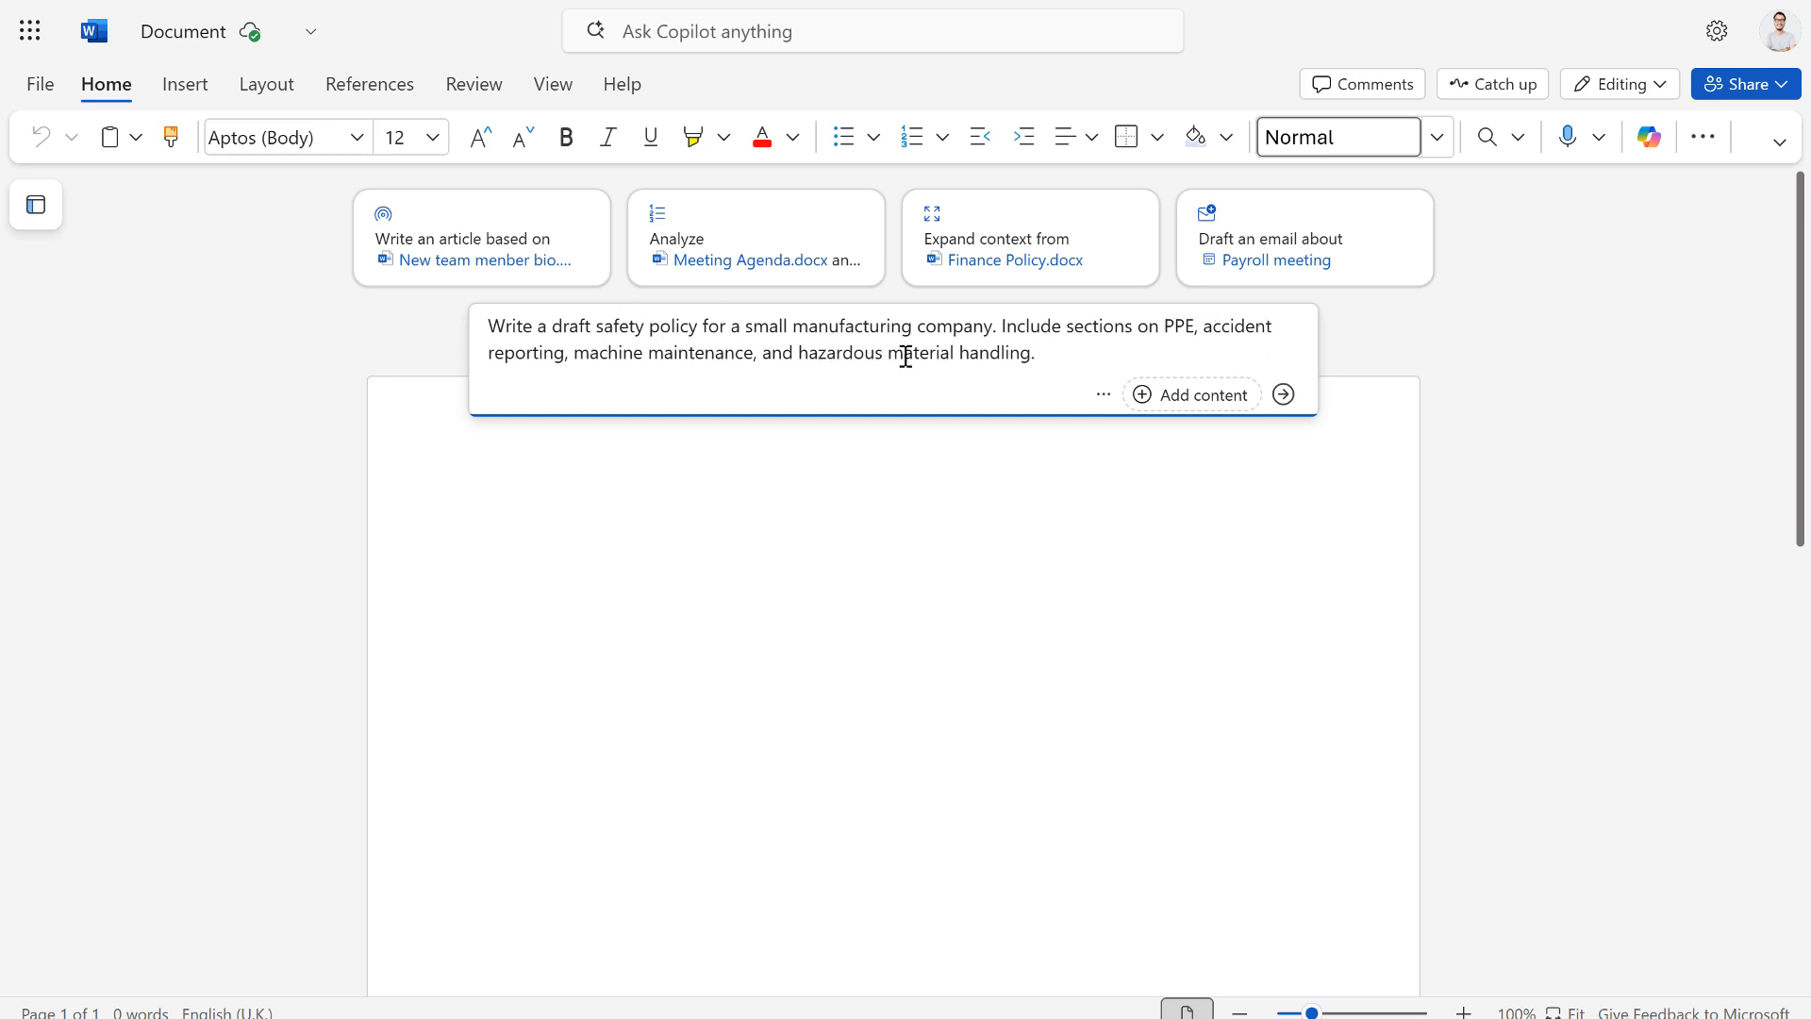
pyautogui.click(1283, 394)
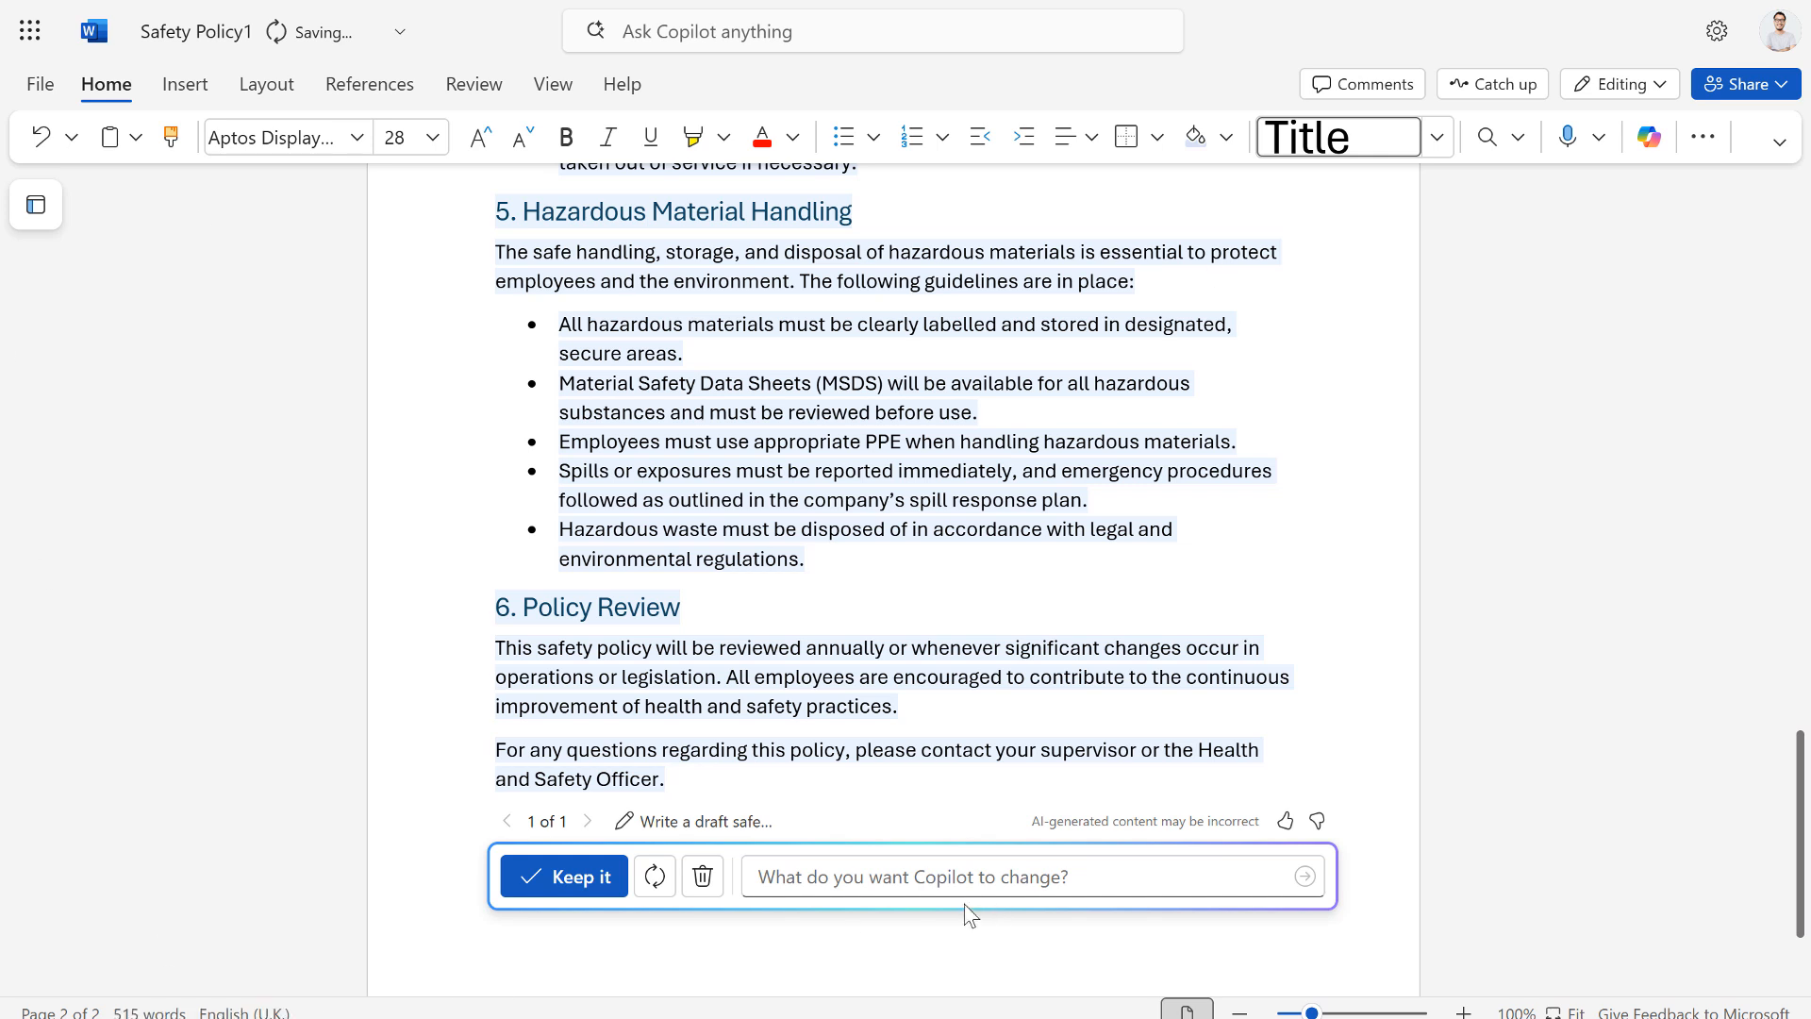
pyautogui.click(605, 879)
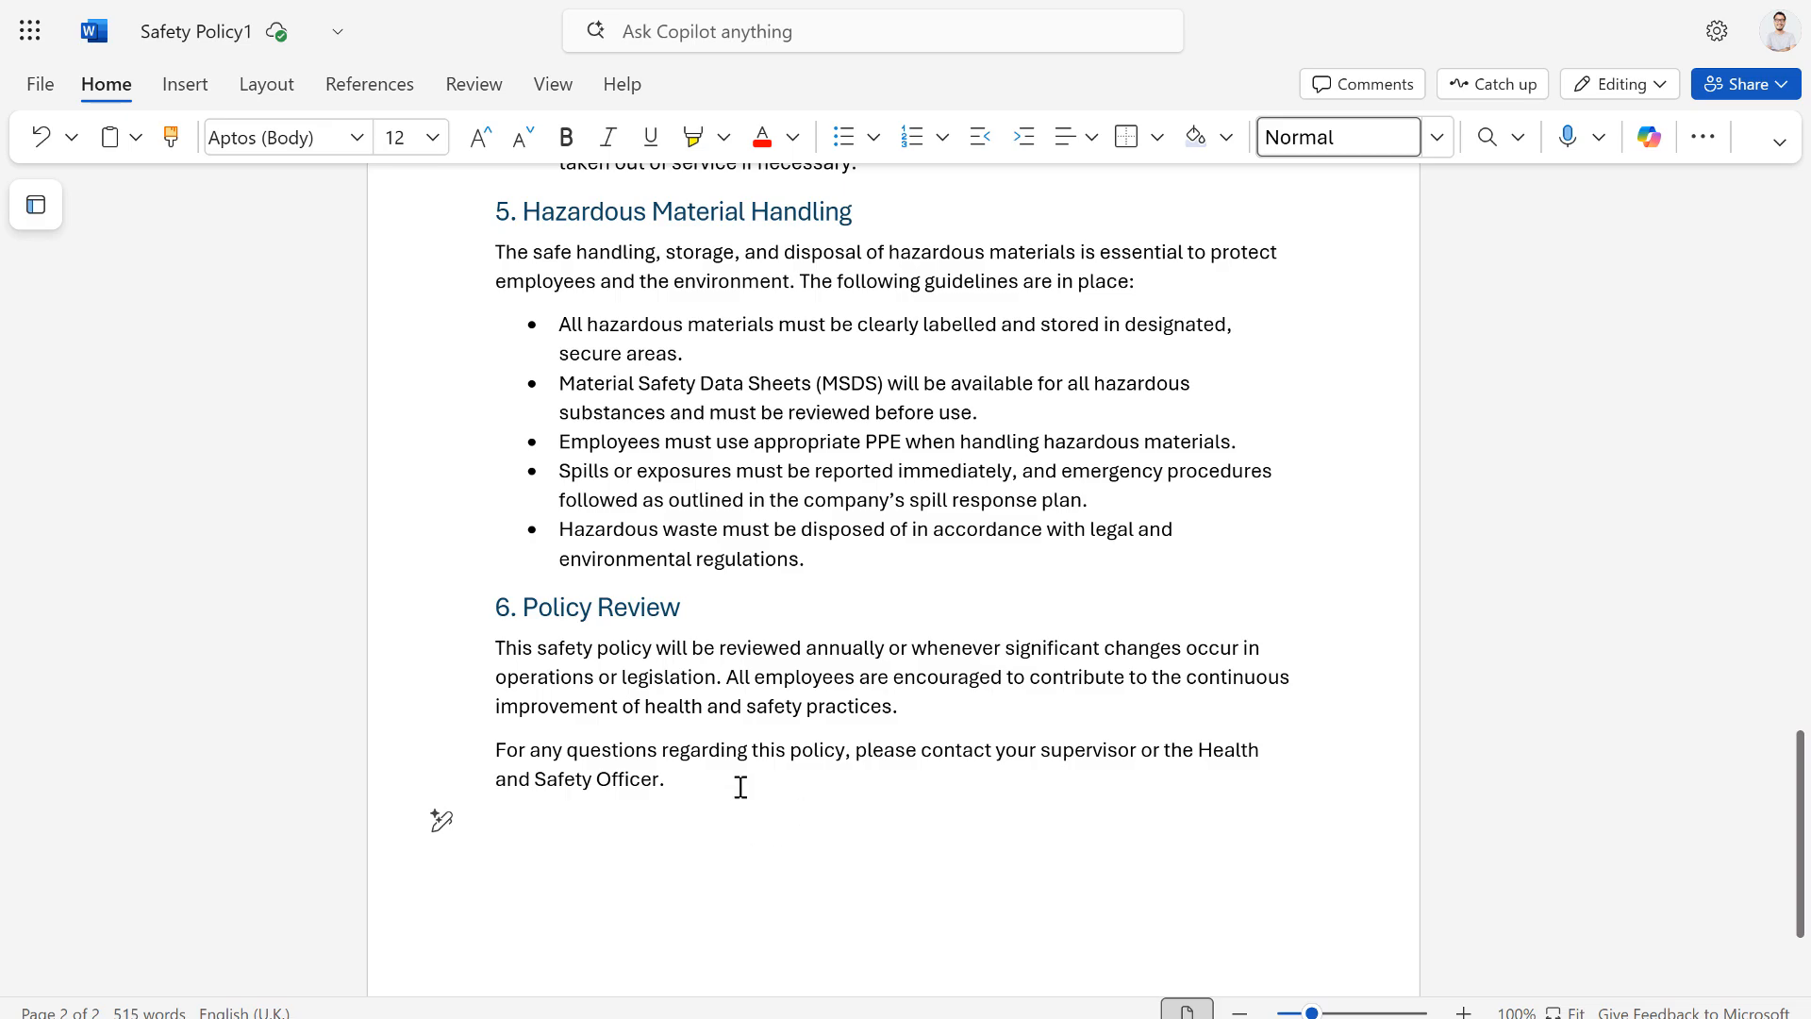
# Step: Replace the lockout/tagout bullet under Machine Maintenance with a Copilot rewording in plain language that is easy for shop floor staff to understand
pyautogui.scroll(15, 739, 789)
pyautogui.scroll(9, 637, 499)
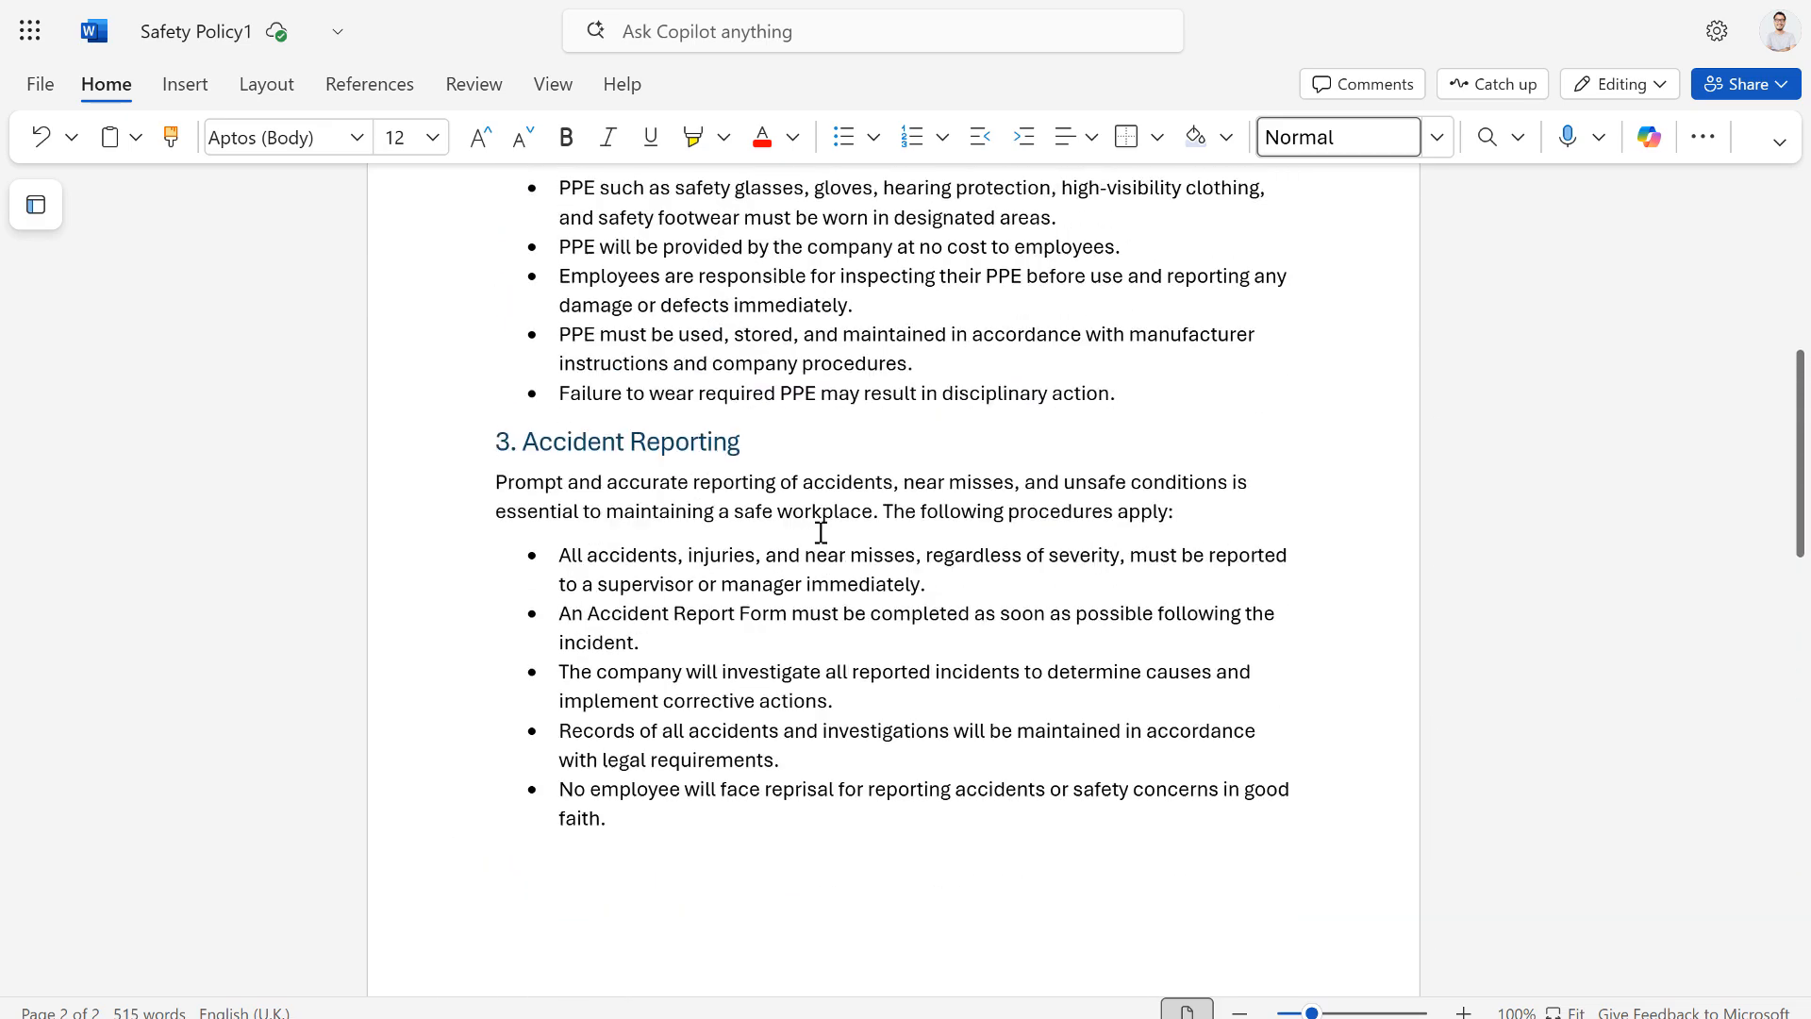
pyautogui.scroll(-9, 822, 554)
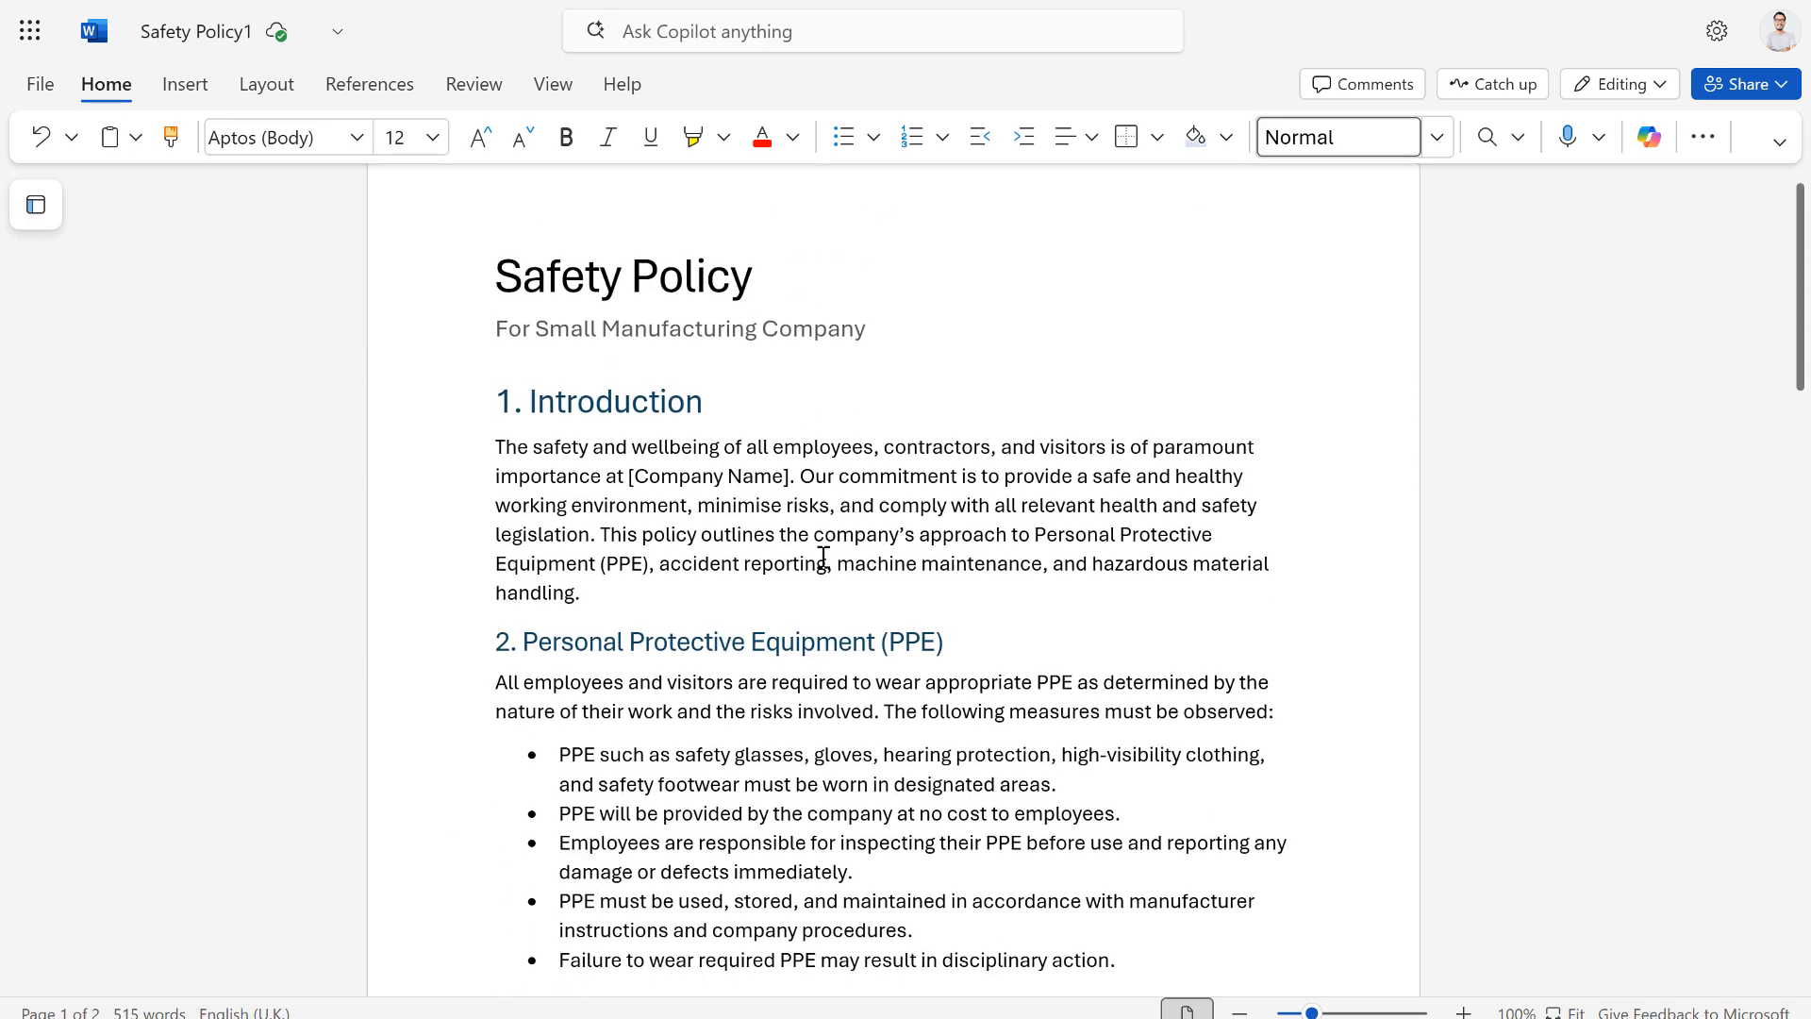
pyautogui.scroll(-3, 819, 554)
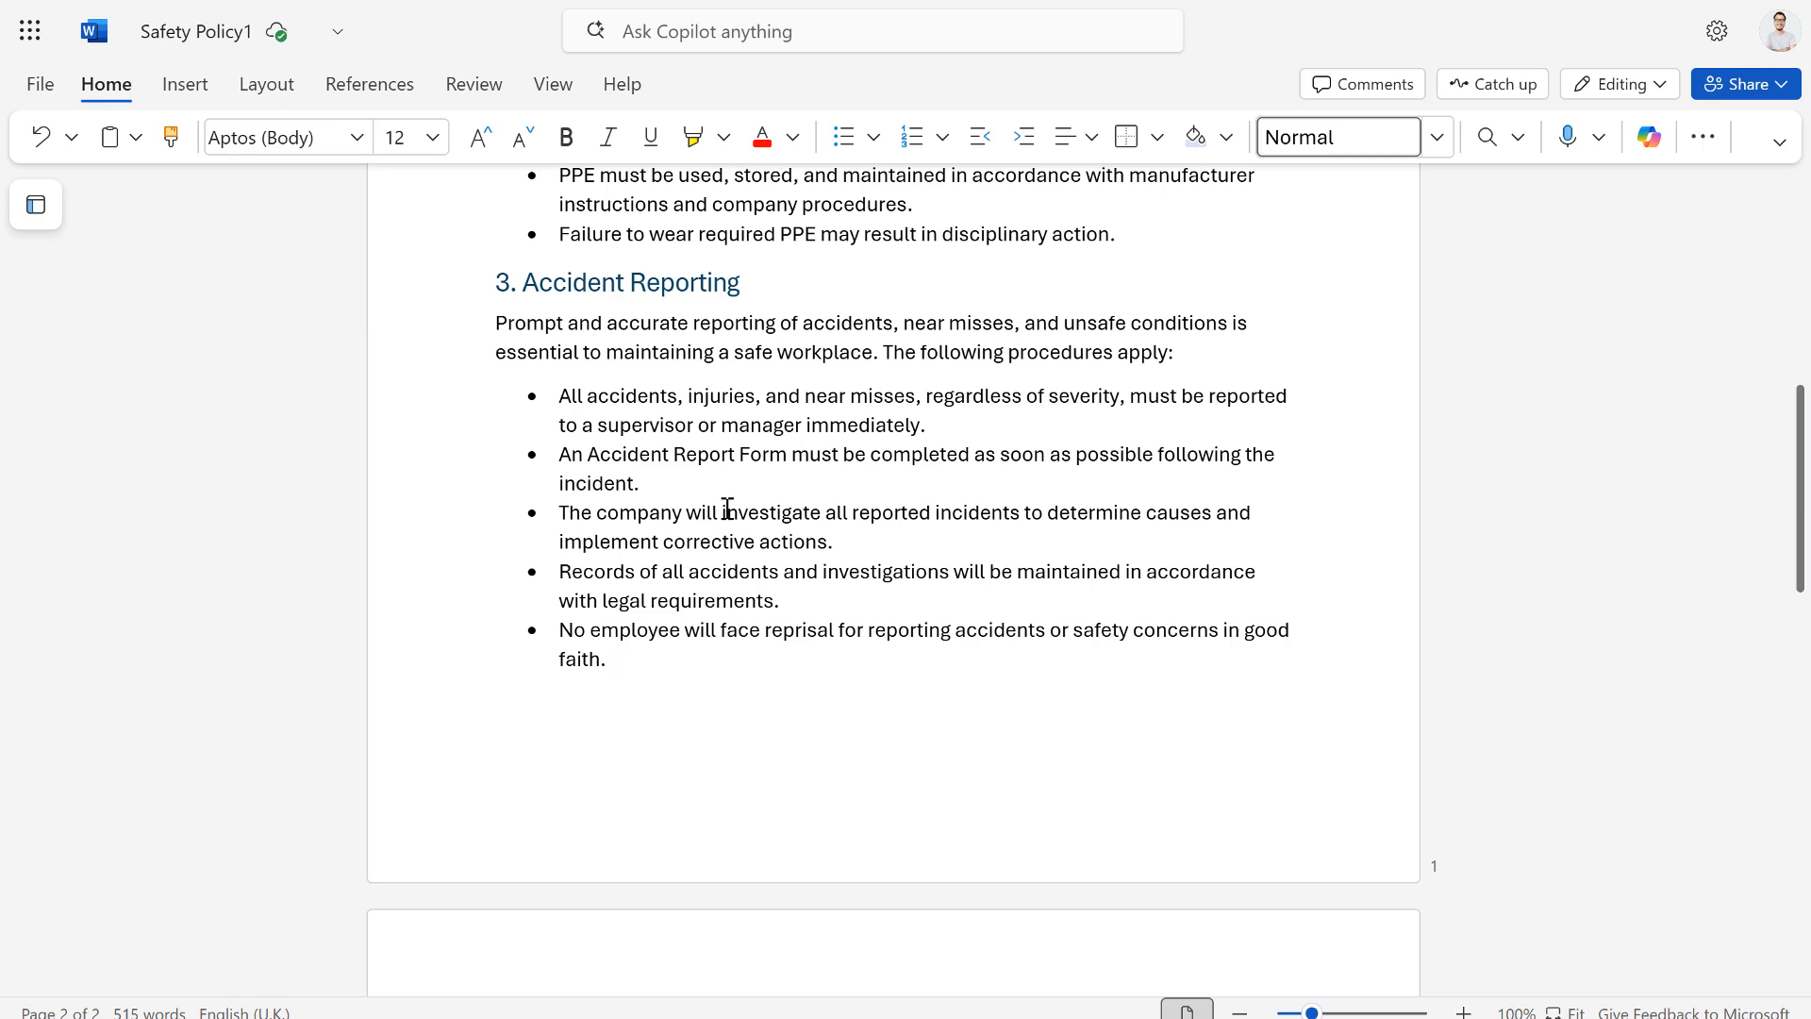
pyautogui.scroll(-8, 736, 528)
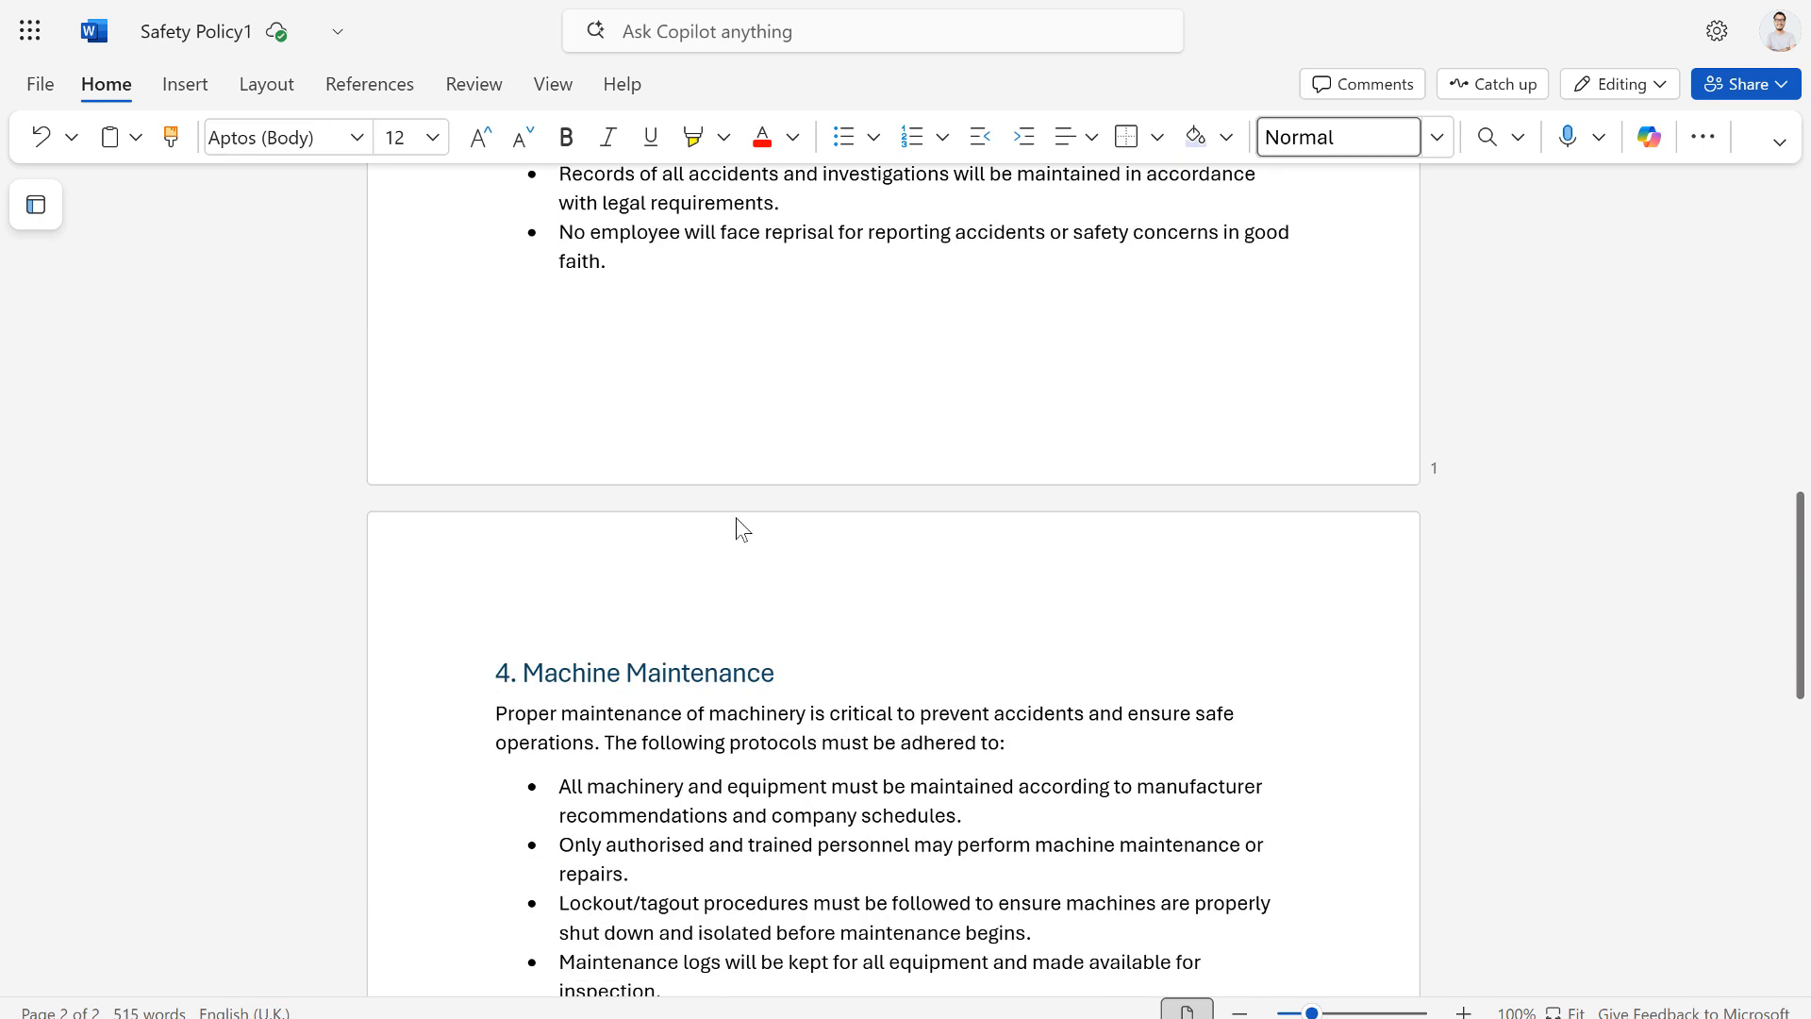
pyautogui.scroll(-5, 740, 528)
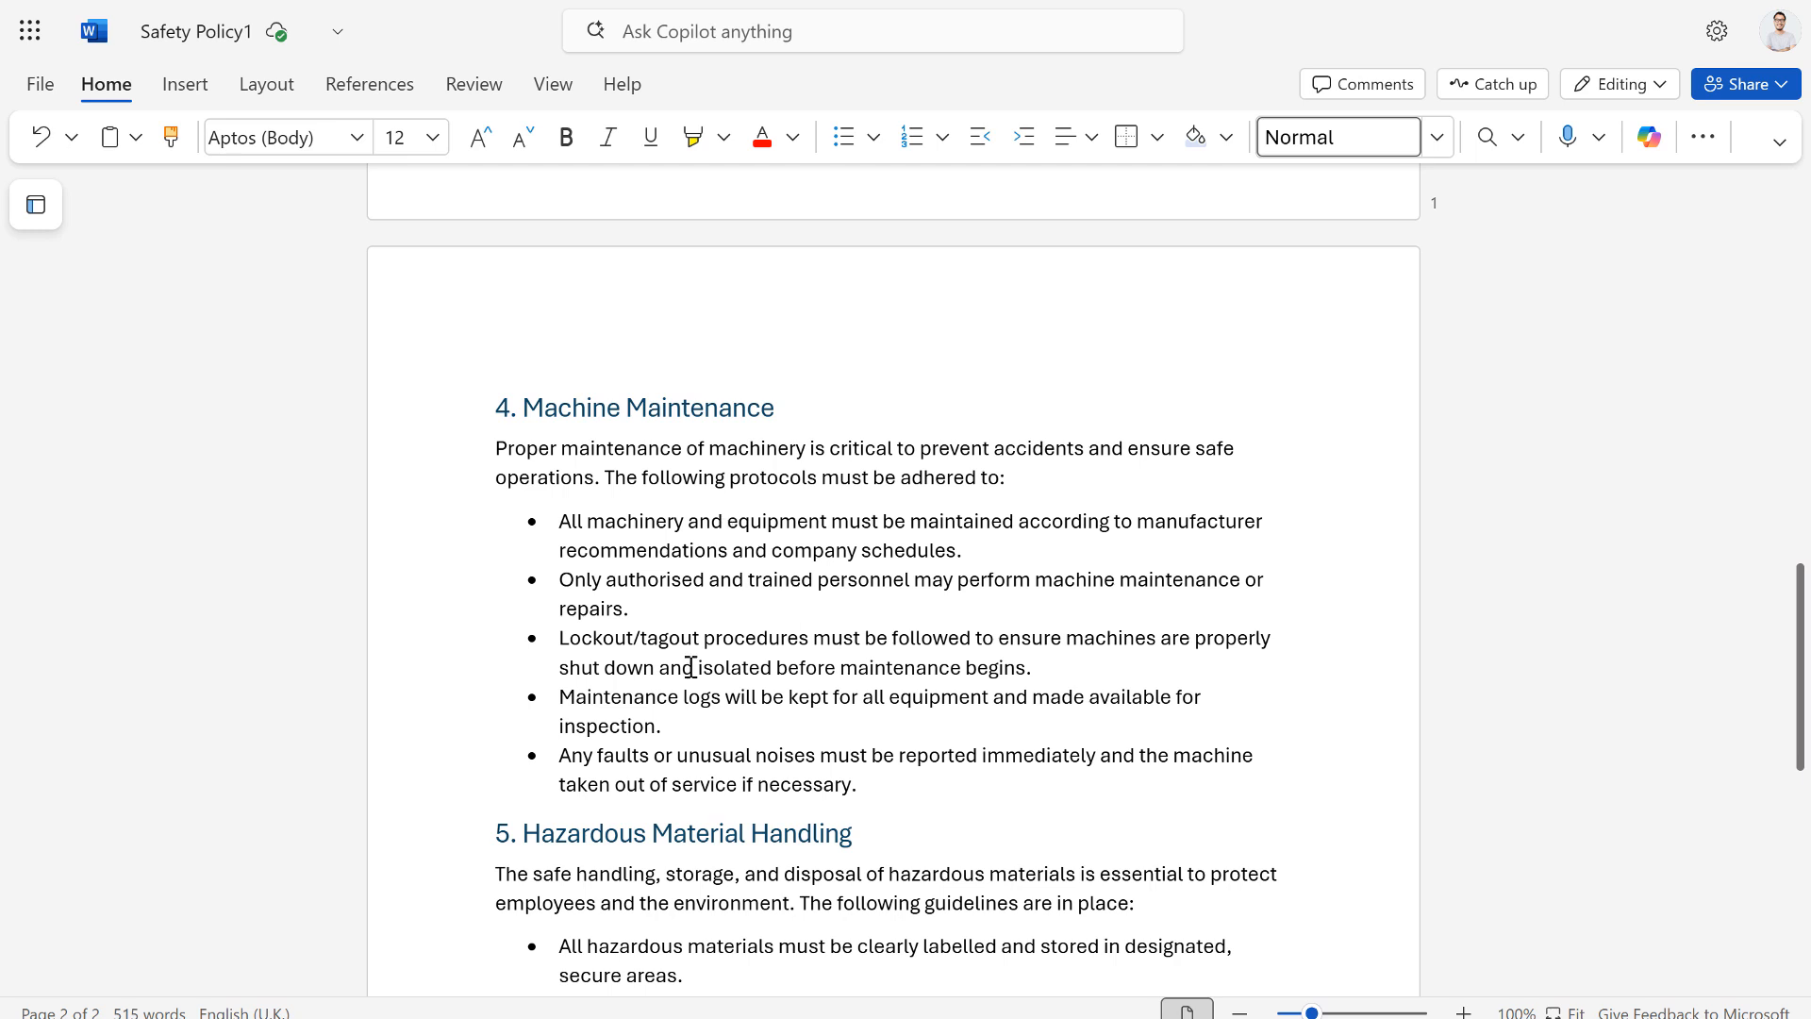
pyautogui.moveTo(1033, 668); pyautogui.dragTo(564, 638)
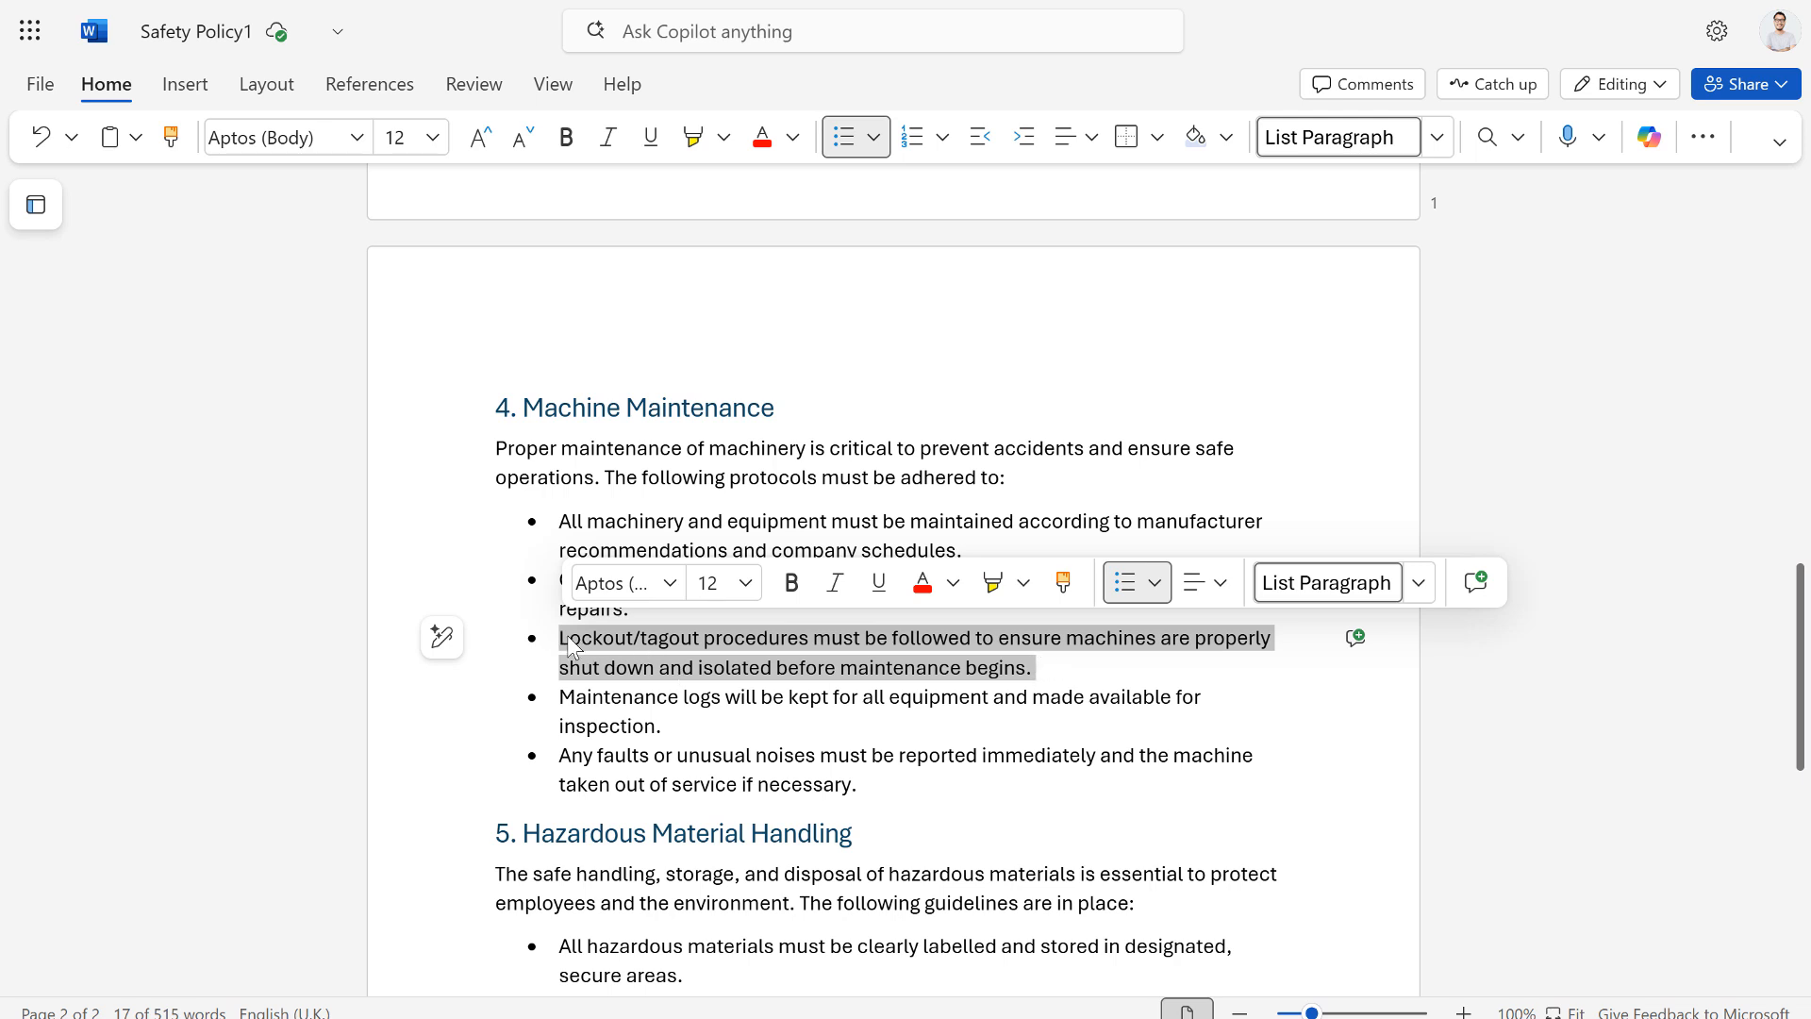
pyautogui.click(443, 646)
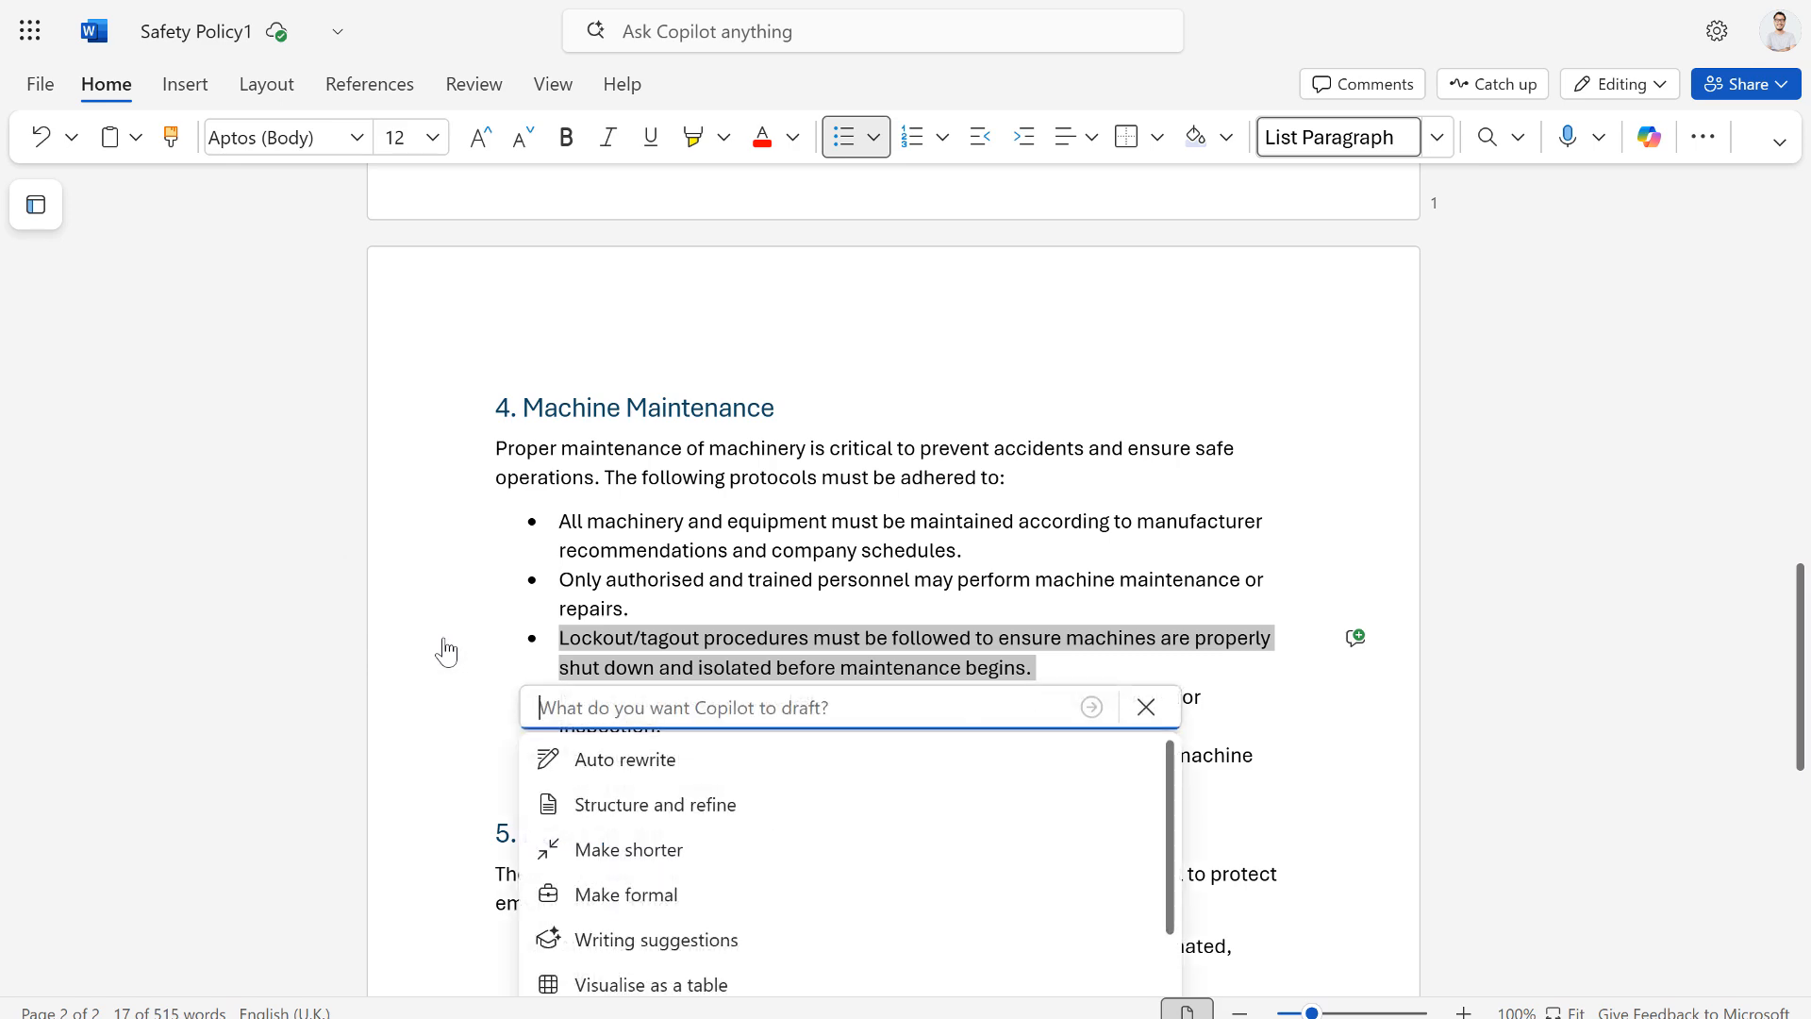
pyautogui.write('Reword this in plain language so it’s easy for shop floor staff to understand.')
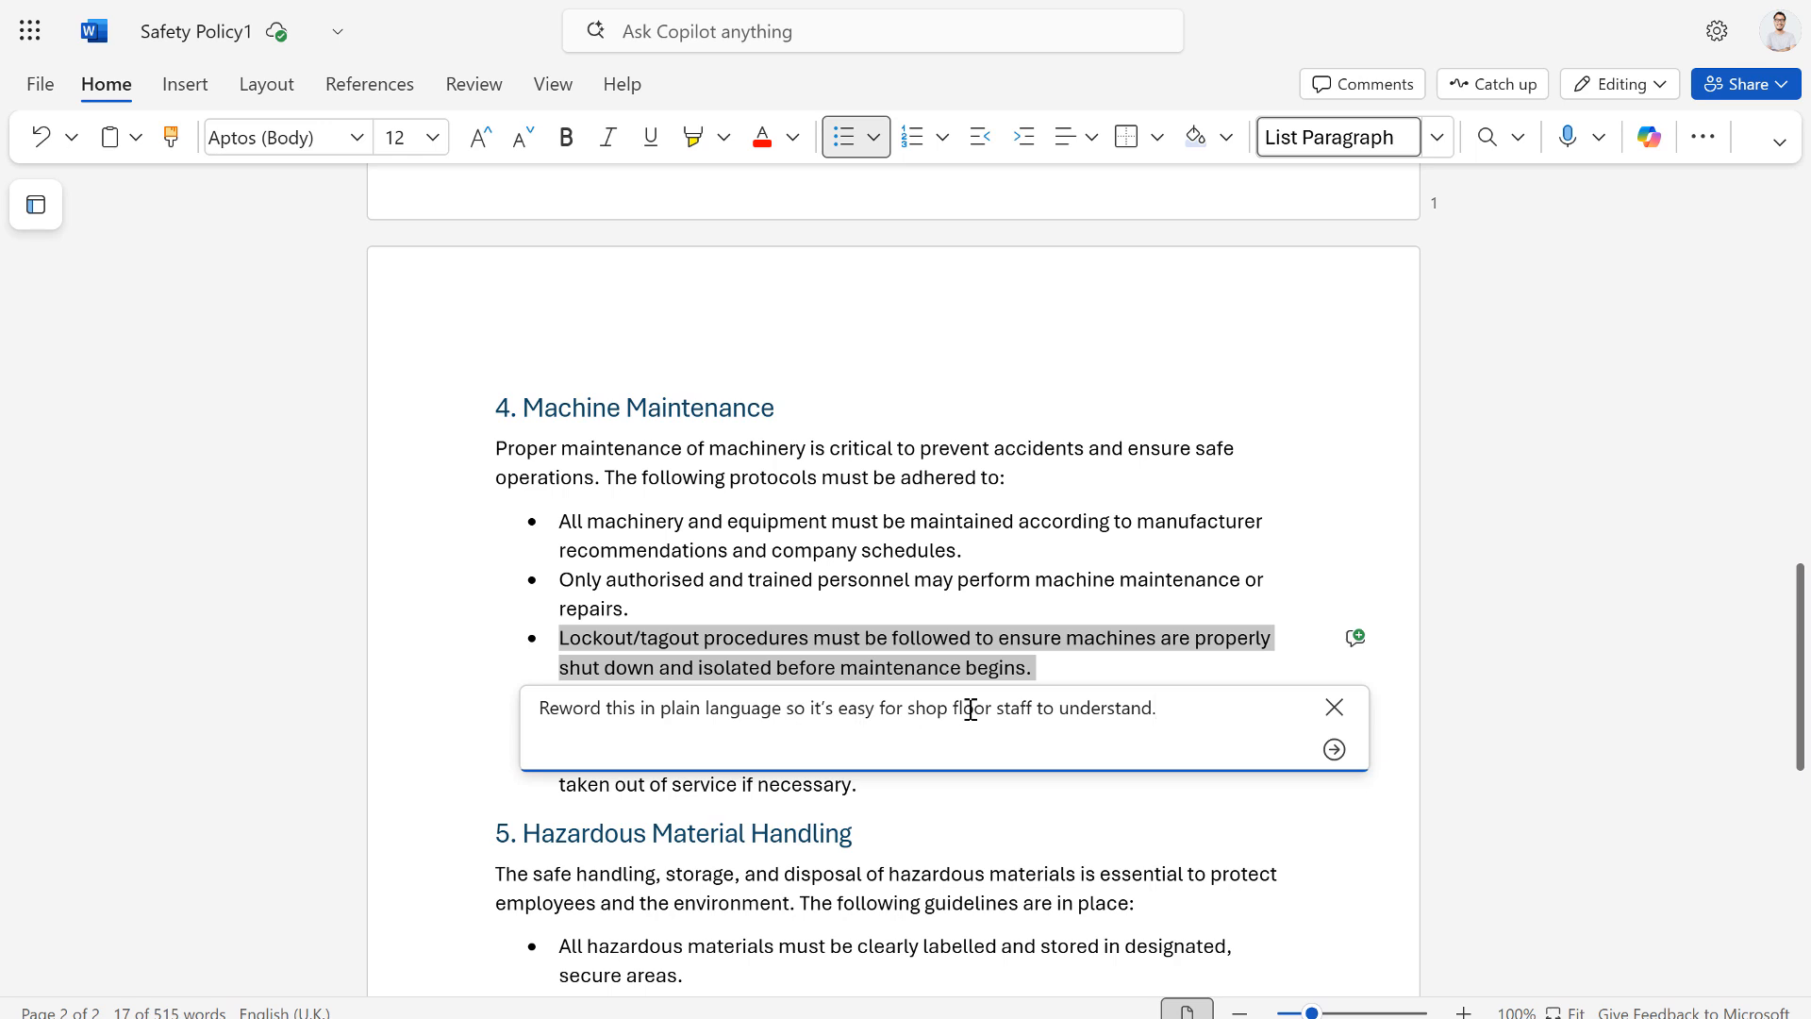
pyautogui.click(1334, 751)
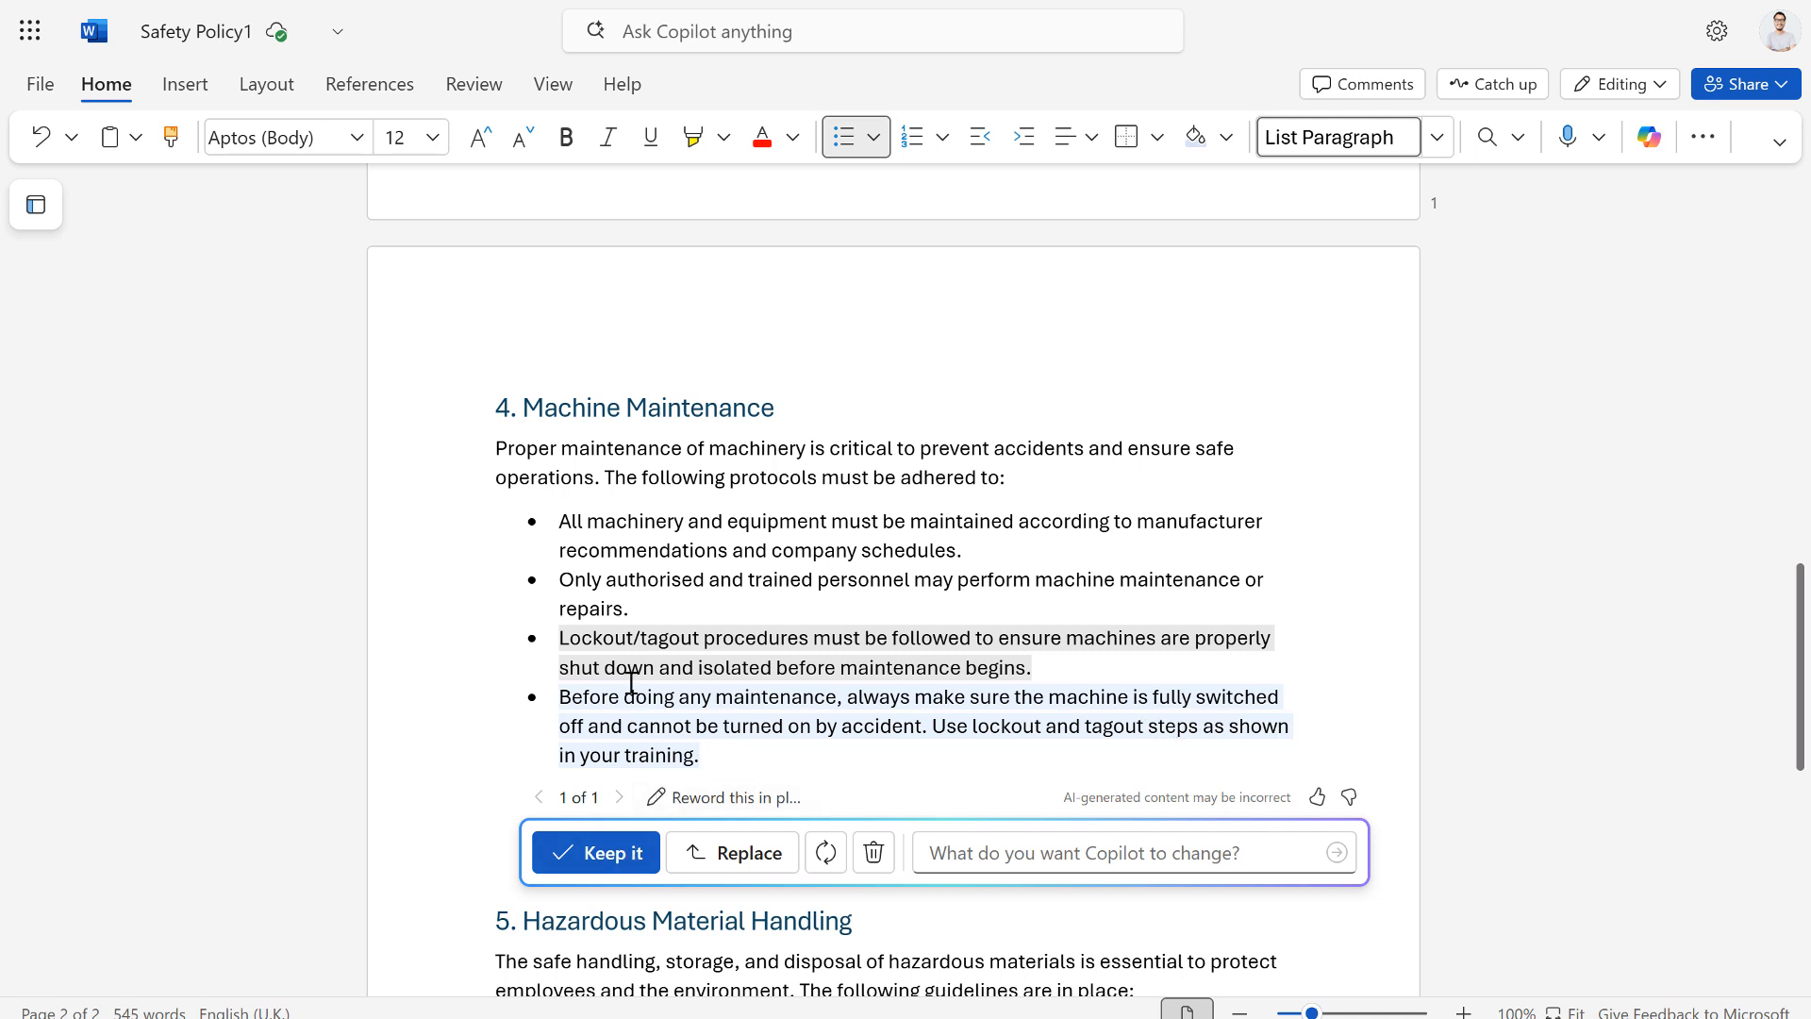
pyautogui.click(724, 853)
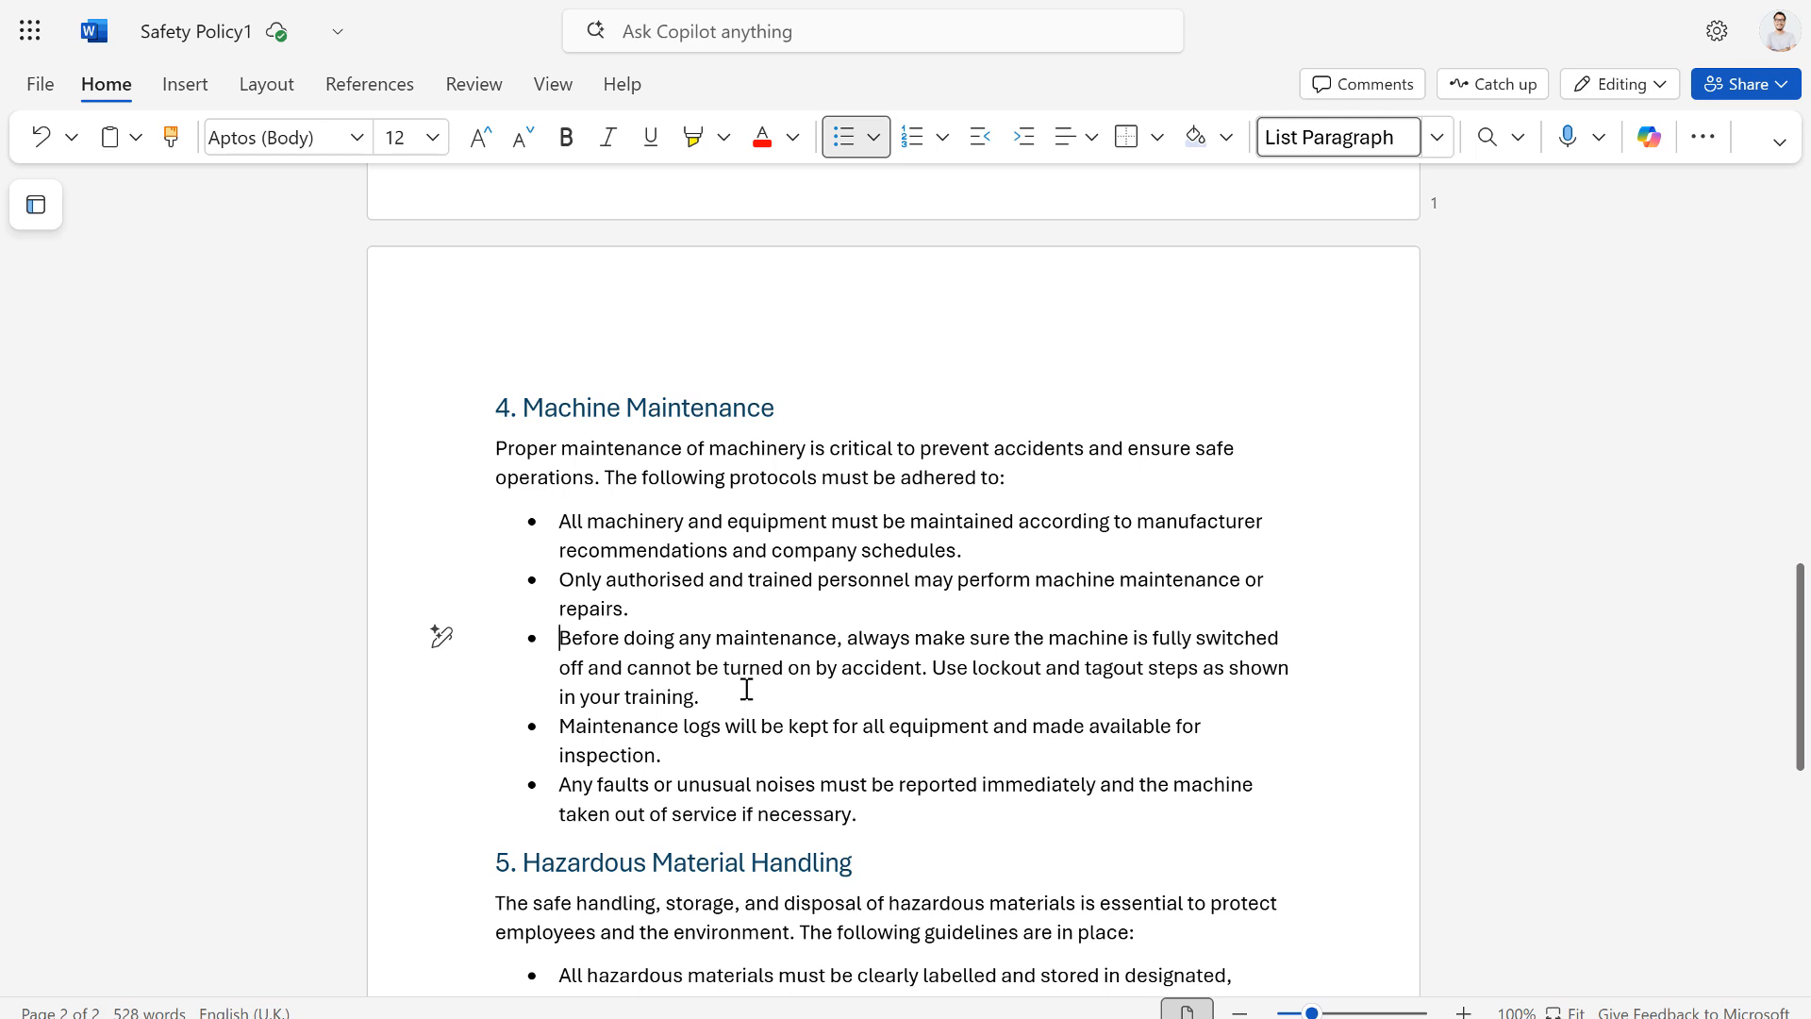
pyautogui.scroll(4, 762, 679)
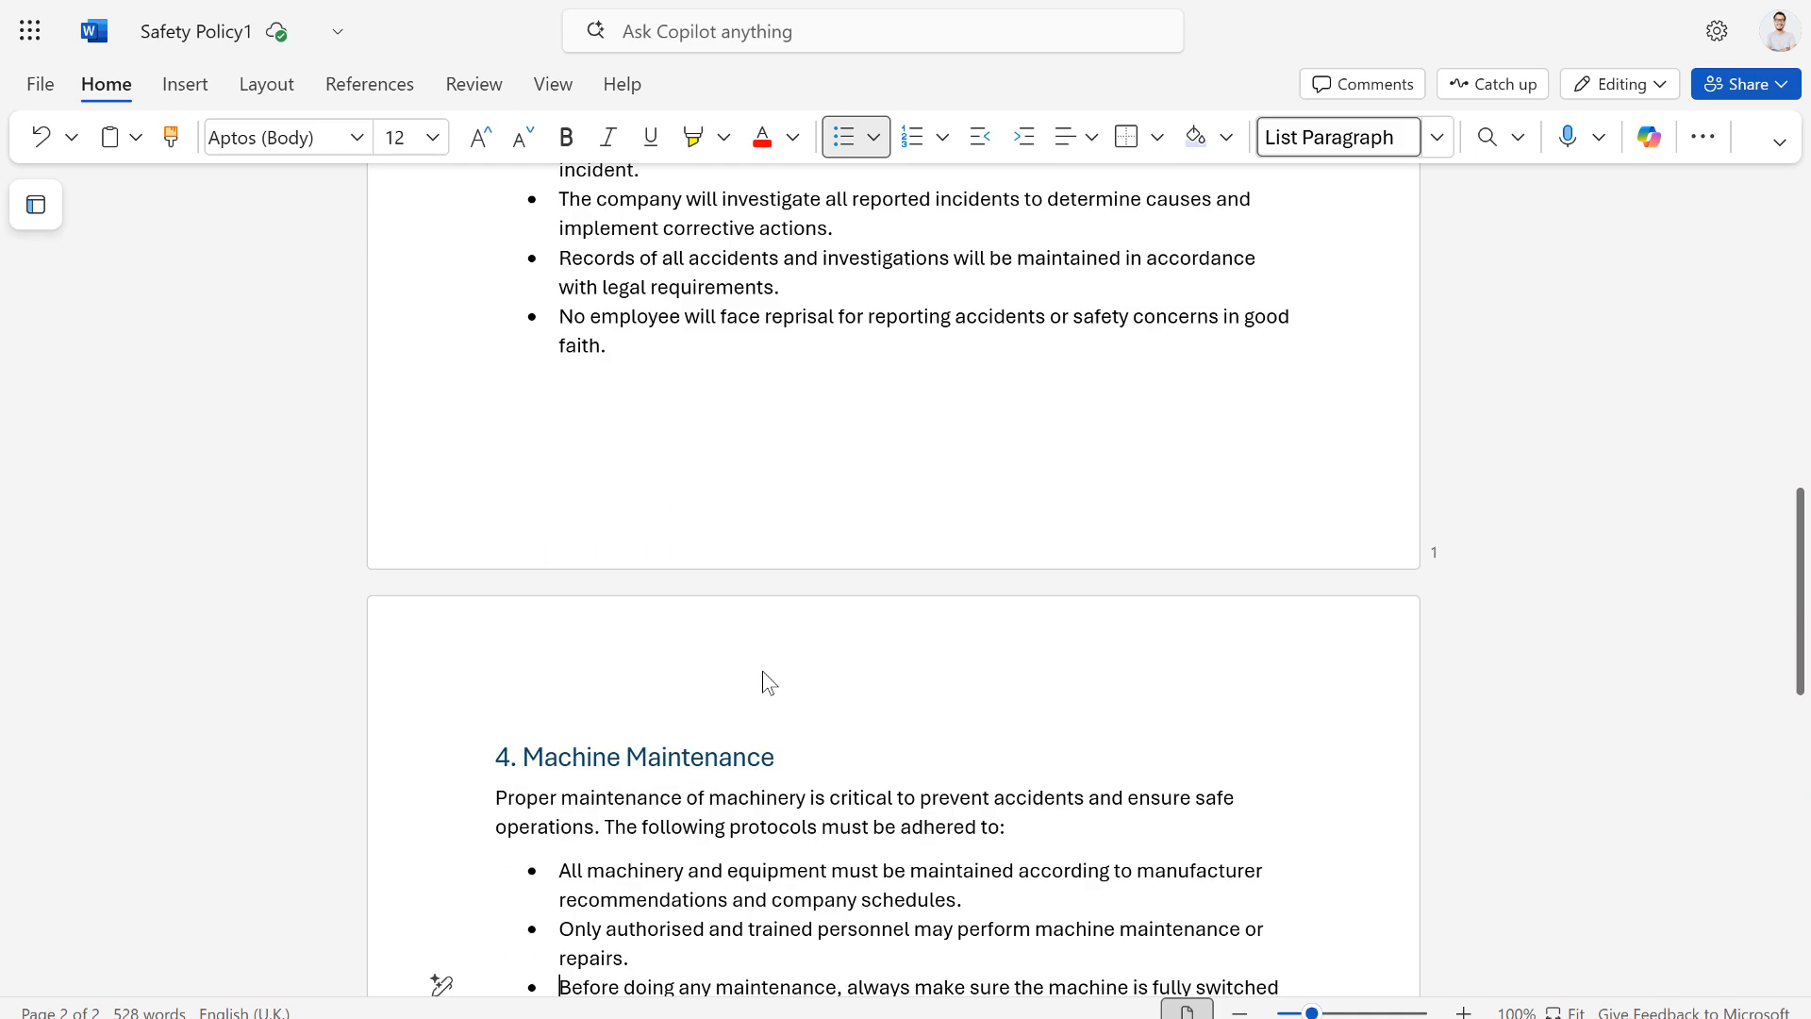
pyautogui.scroll(12, 779, 660)
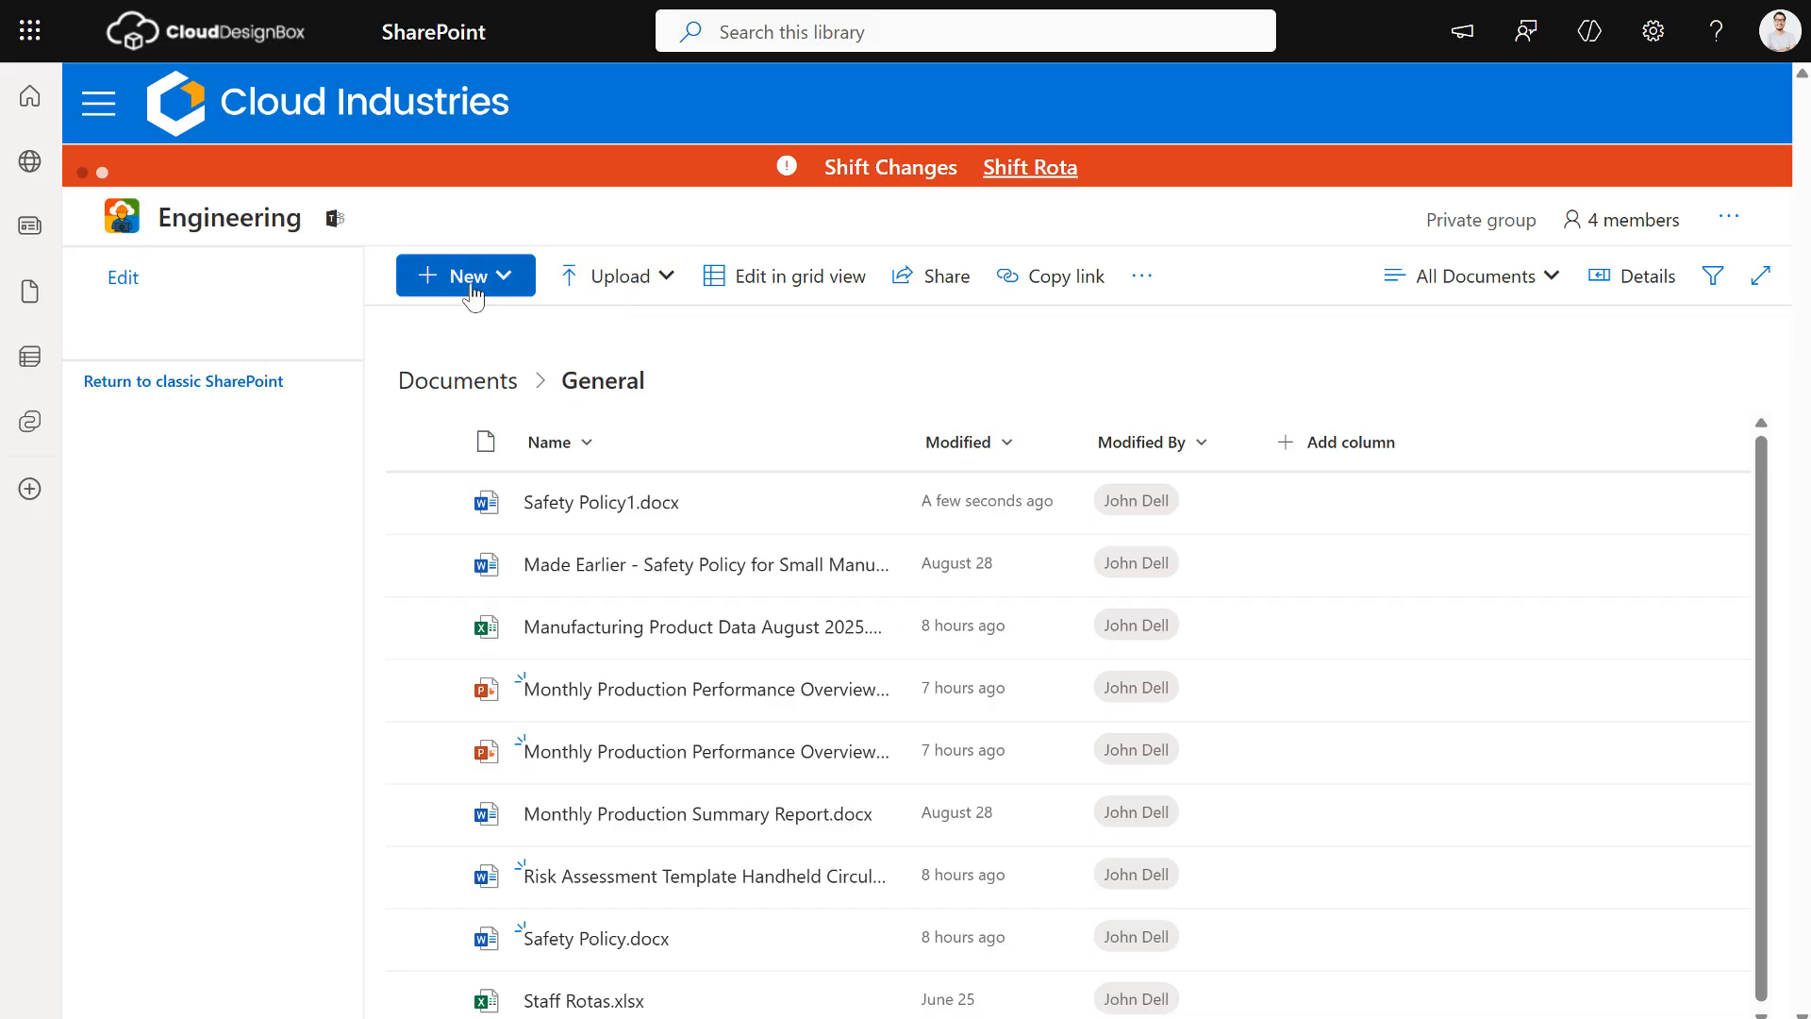
# Step: Create a Word document in the SharePoint library and keep a Copilot-drafted handheld circular saw risk assessment template referencing HSE, PUWER 1998 and ISO 12100:2010
pyautogui.click(467, 275)
pyautogui.click(520, 388)
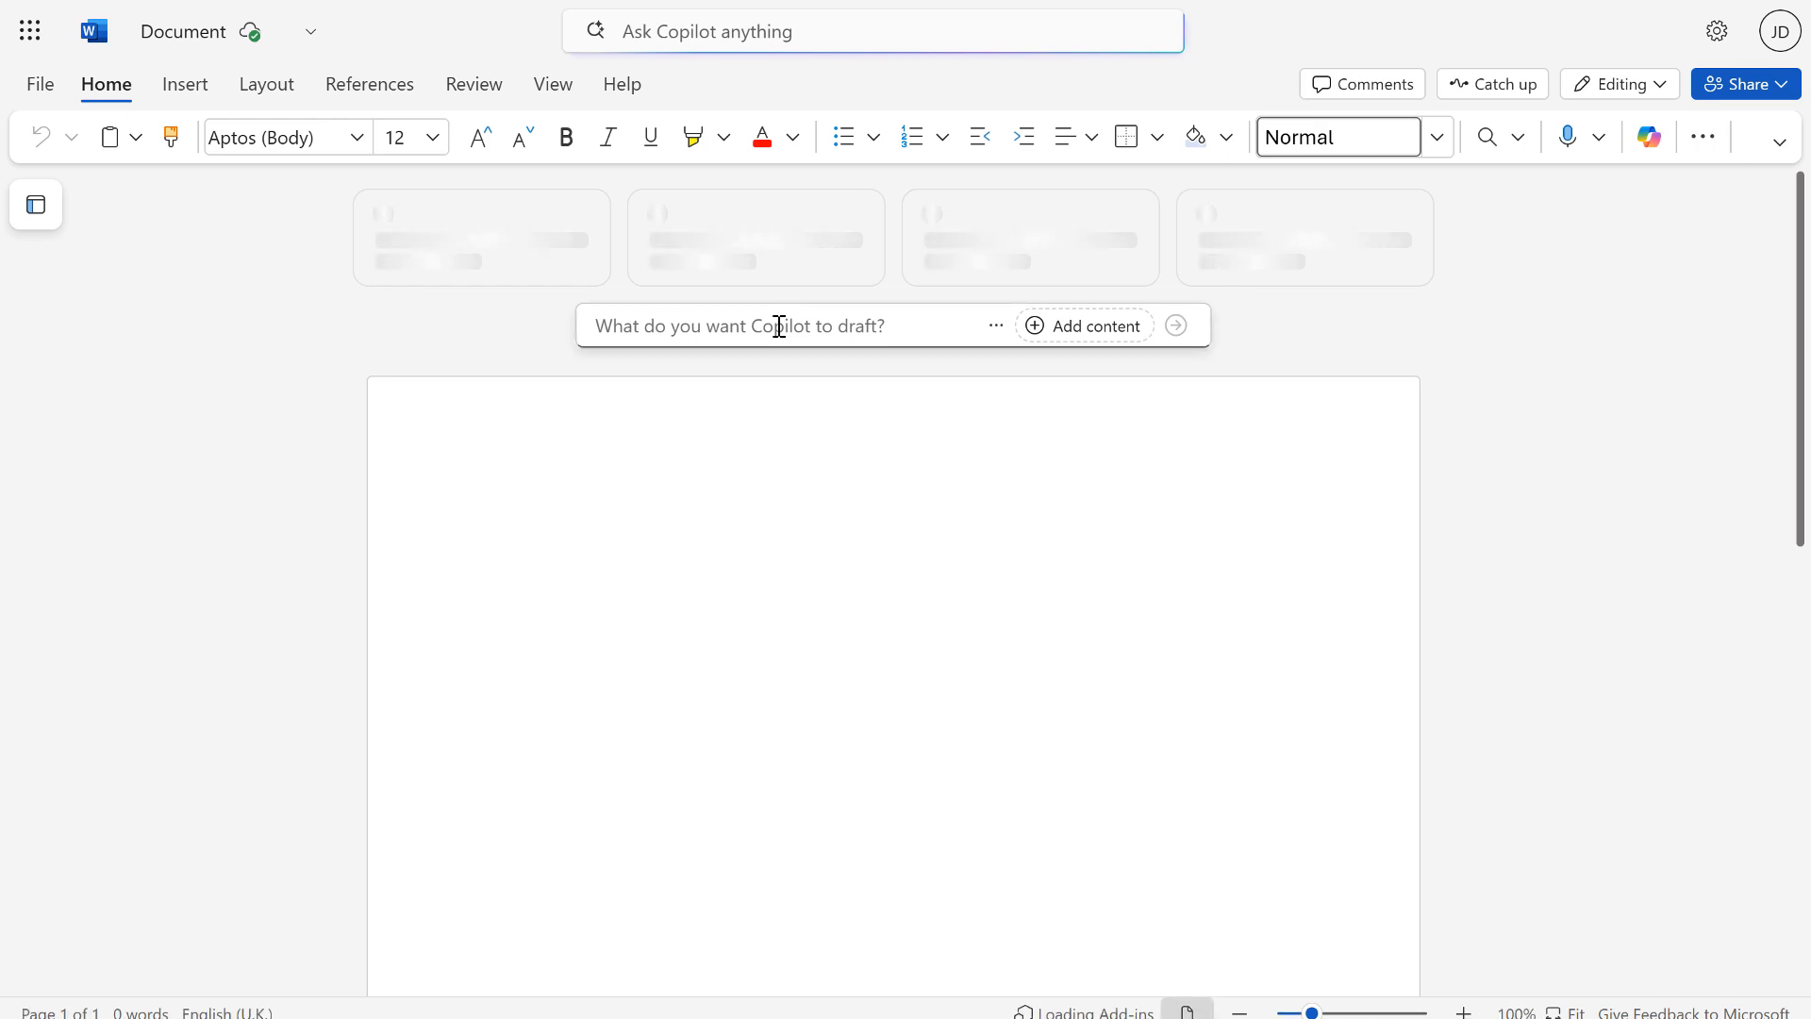
pyautogui.click(779, 325)
pyautogui.click(943, 462)
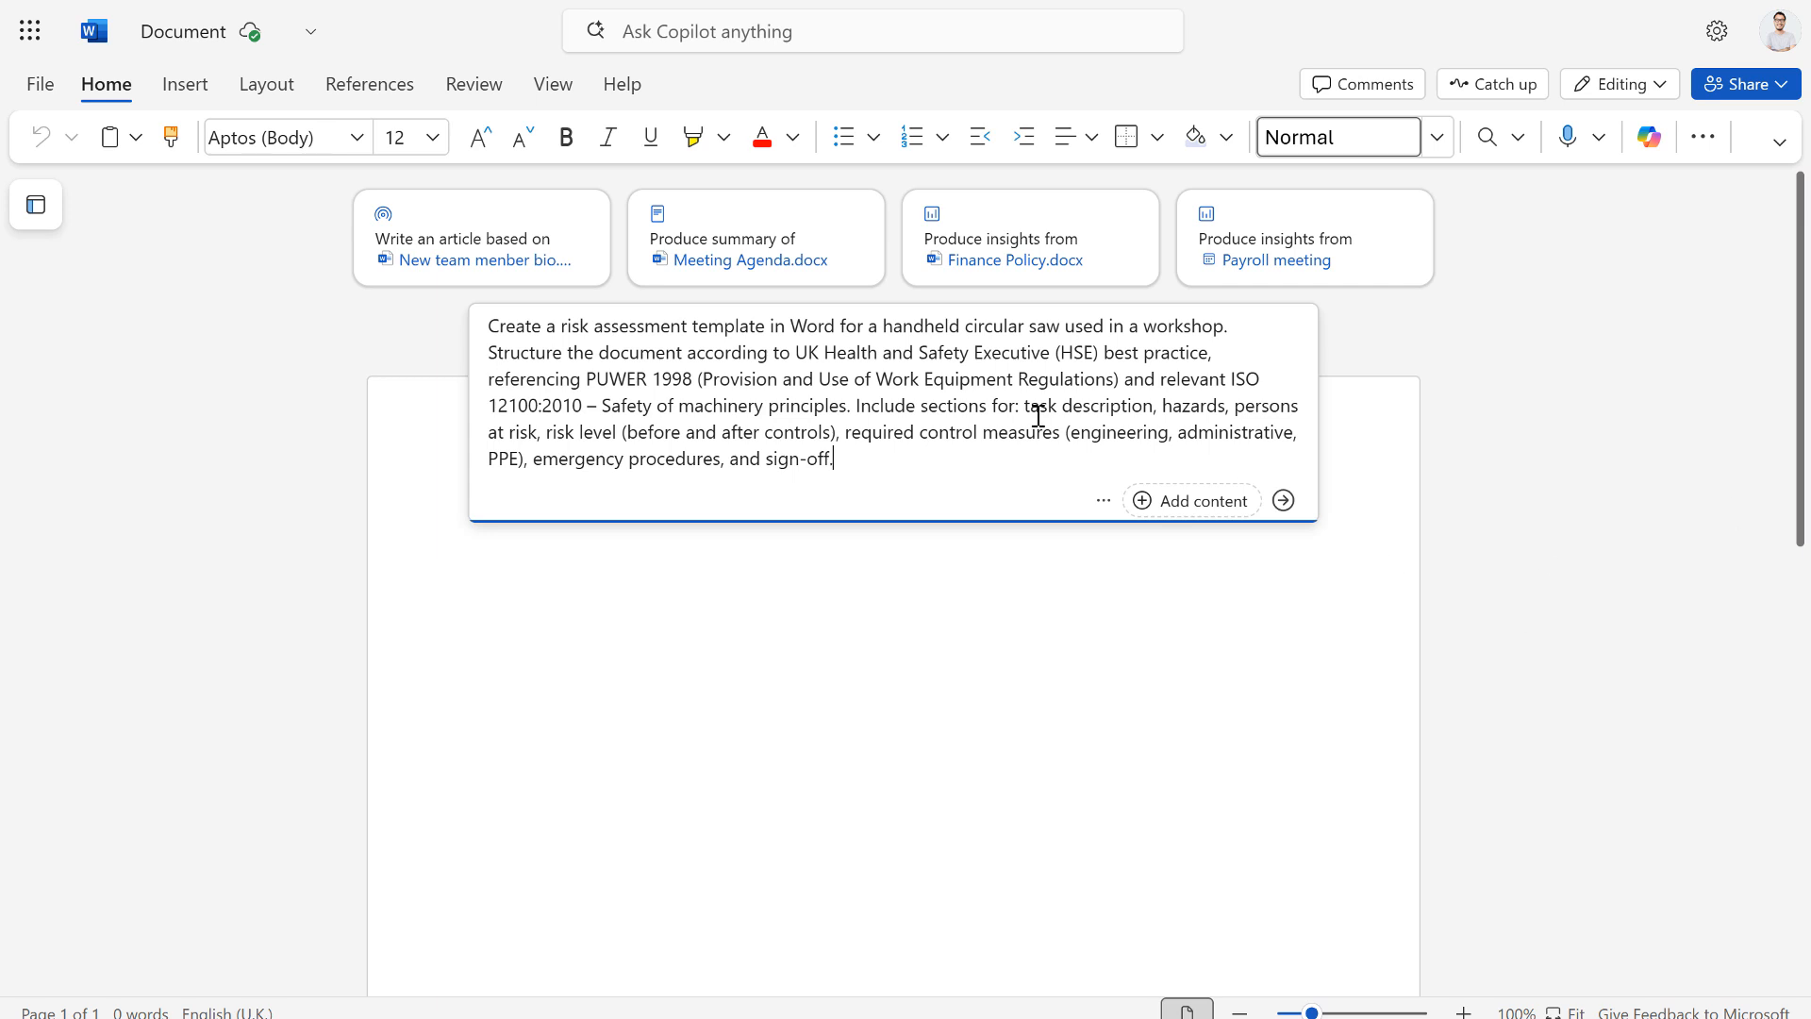
pyautogui.click(1281, 501)
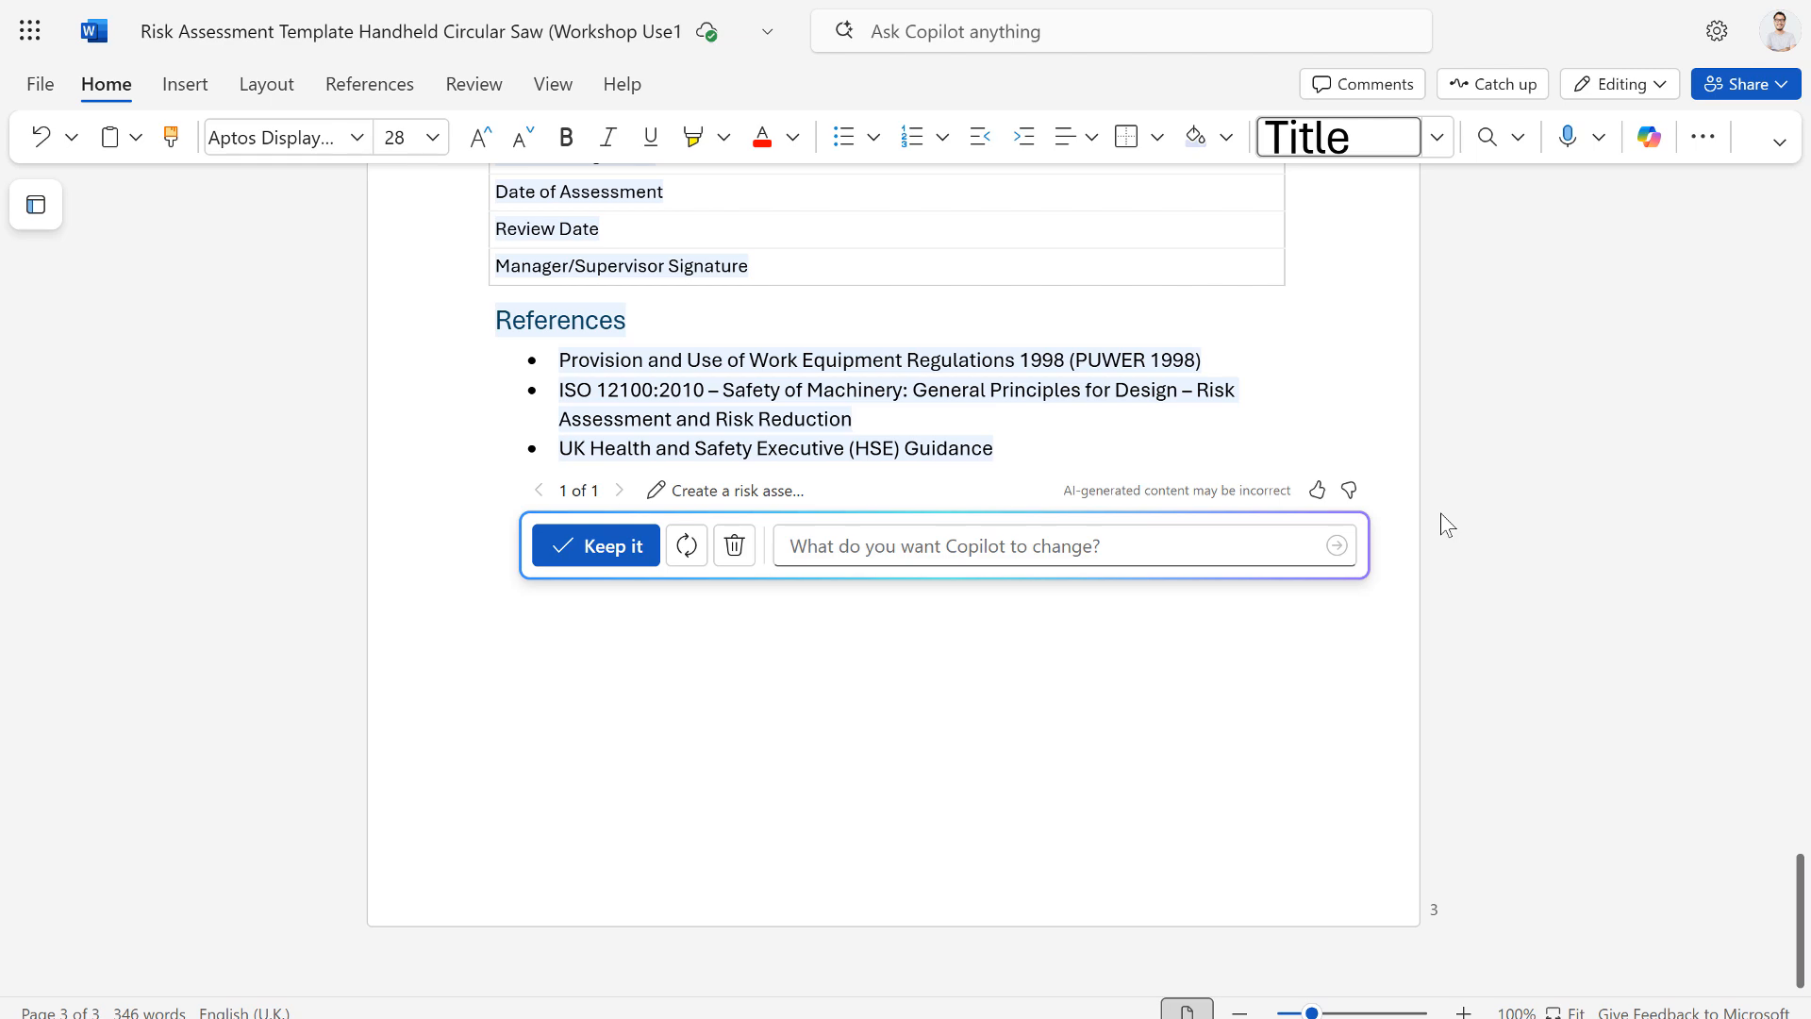
pyautogui.click(633, 555)
# Step: Review the drafted risk assessment template from its sign-off section back up to the title and the standards named in the subtitle
pyautogui.scroll(5, 849, 608)
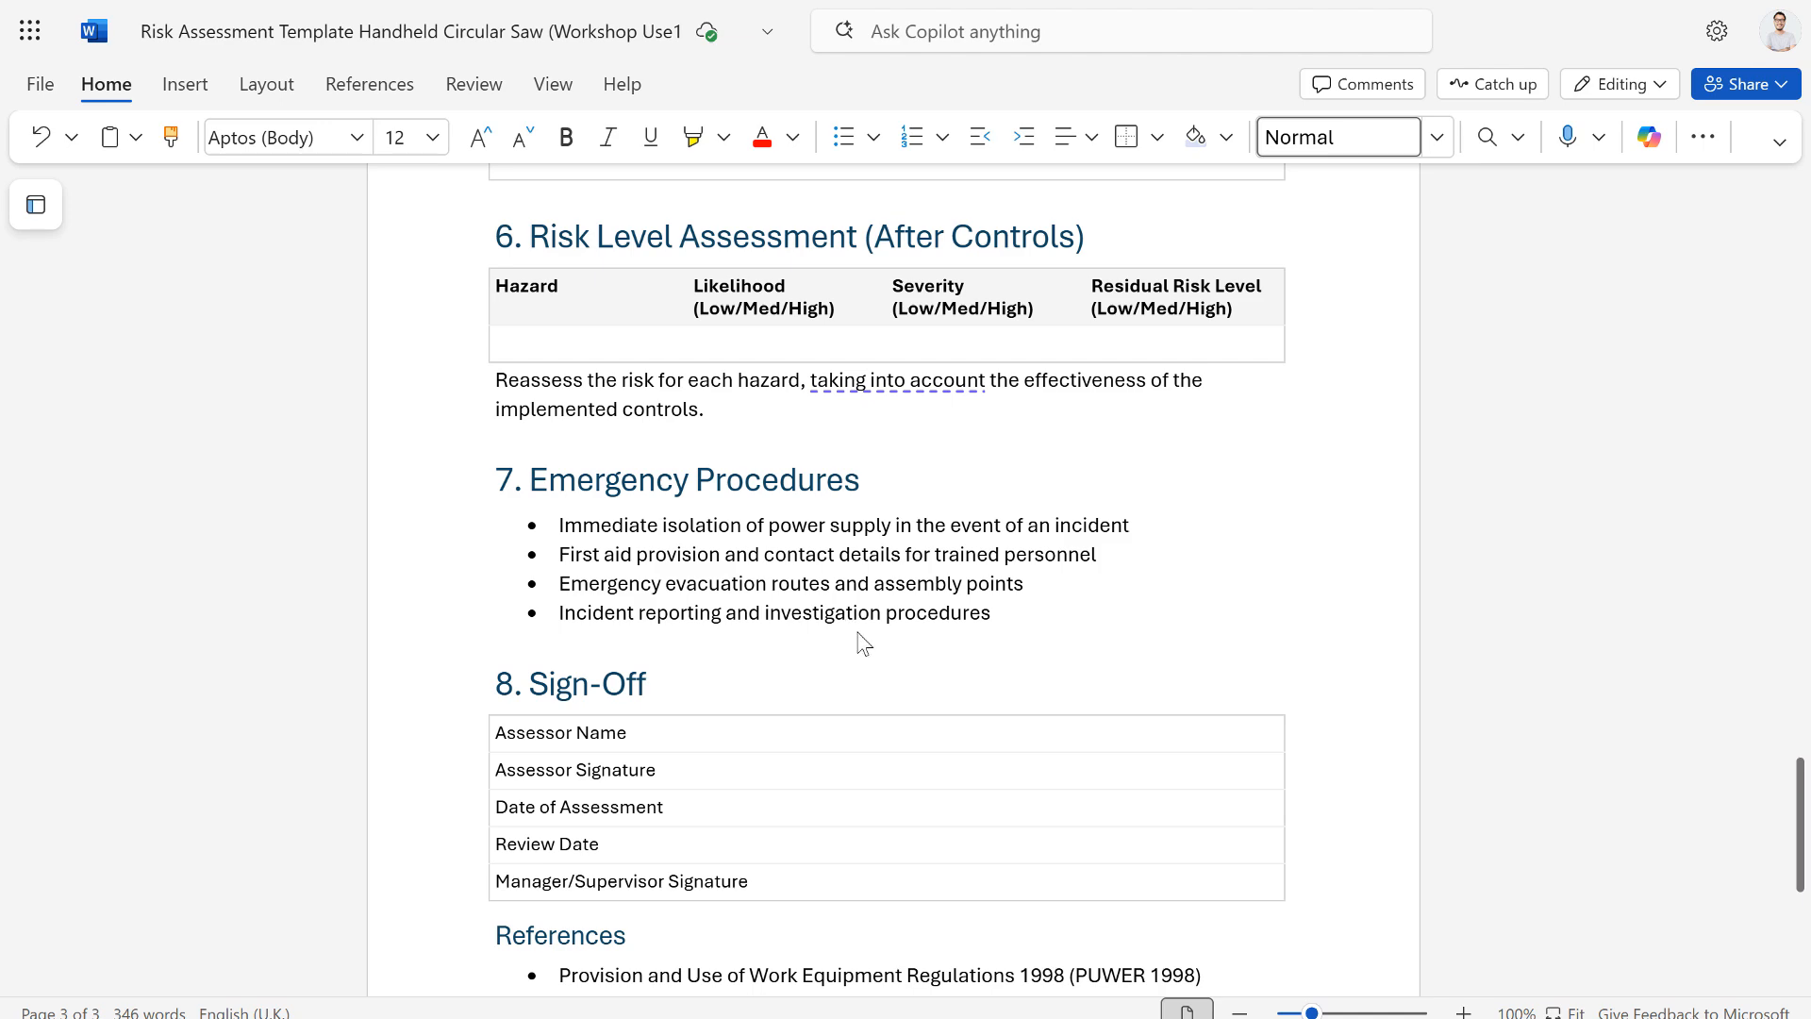
pyautogui.scroll(12, 896, 634)
pyautogui.scroll(15, 990, 608)
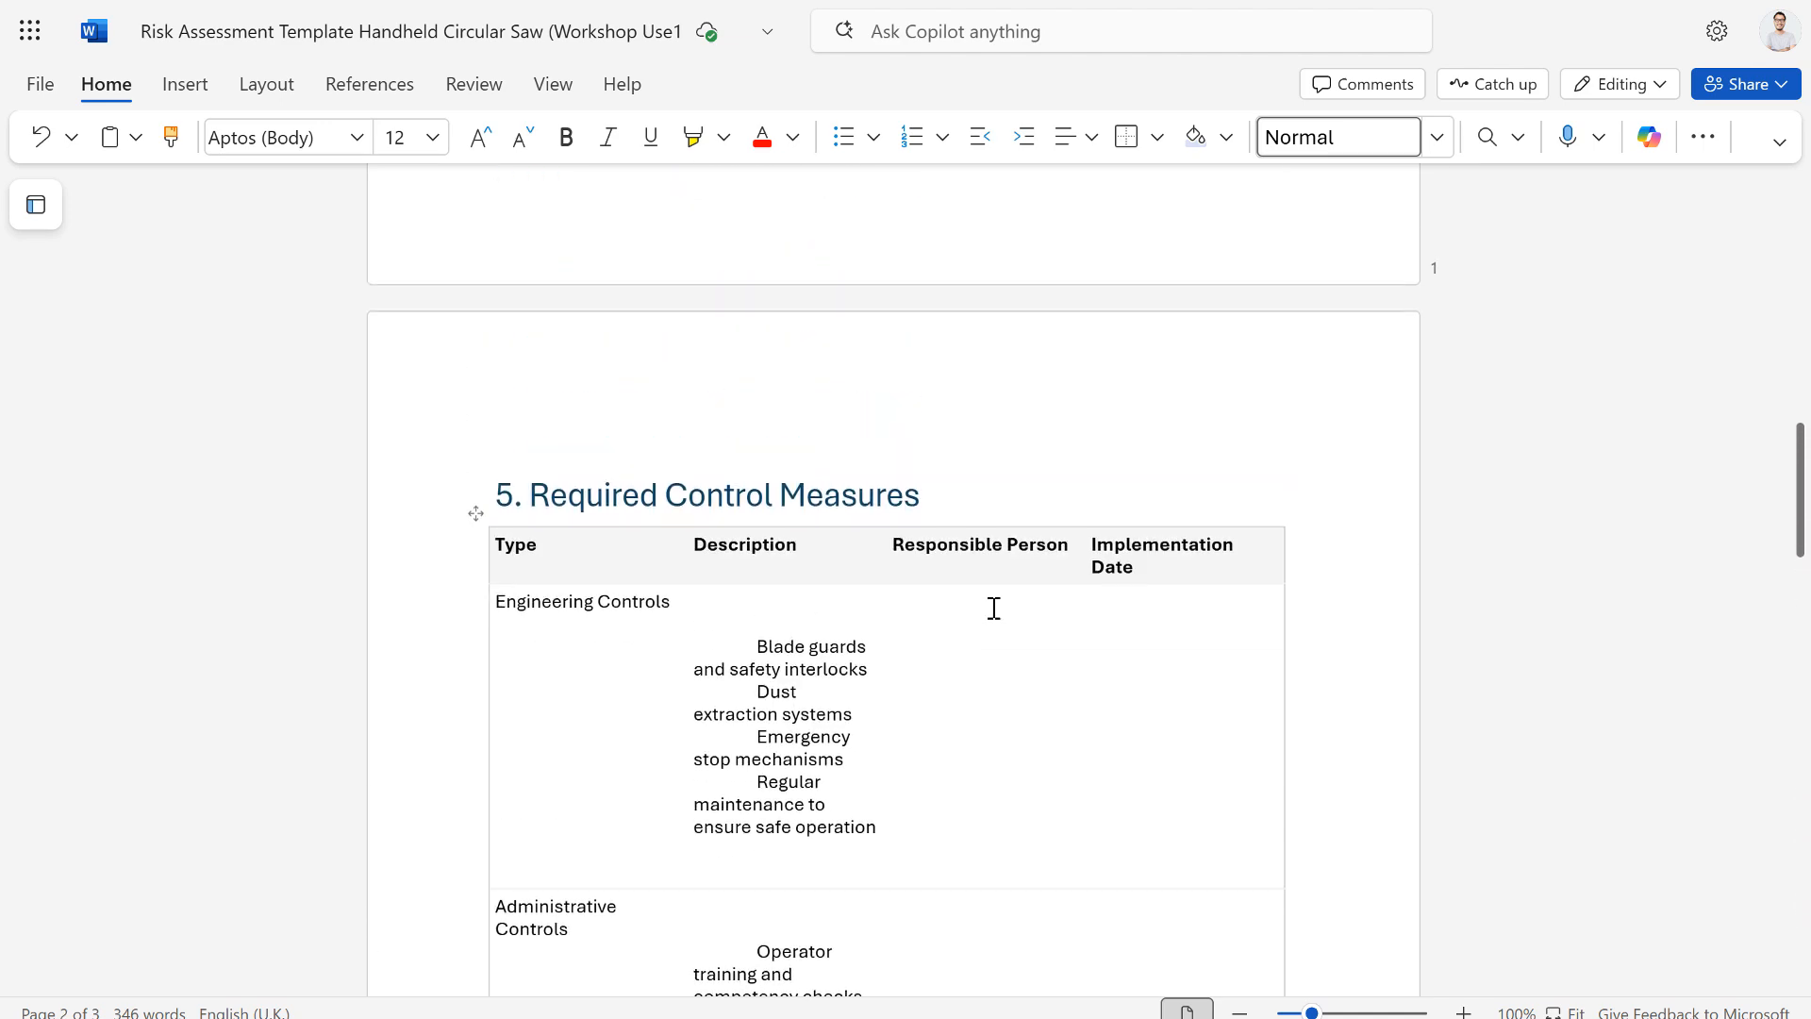
pyautogui.scroll(2, 978, 609)
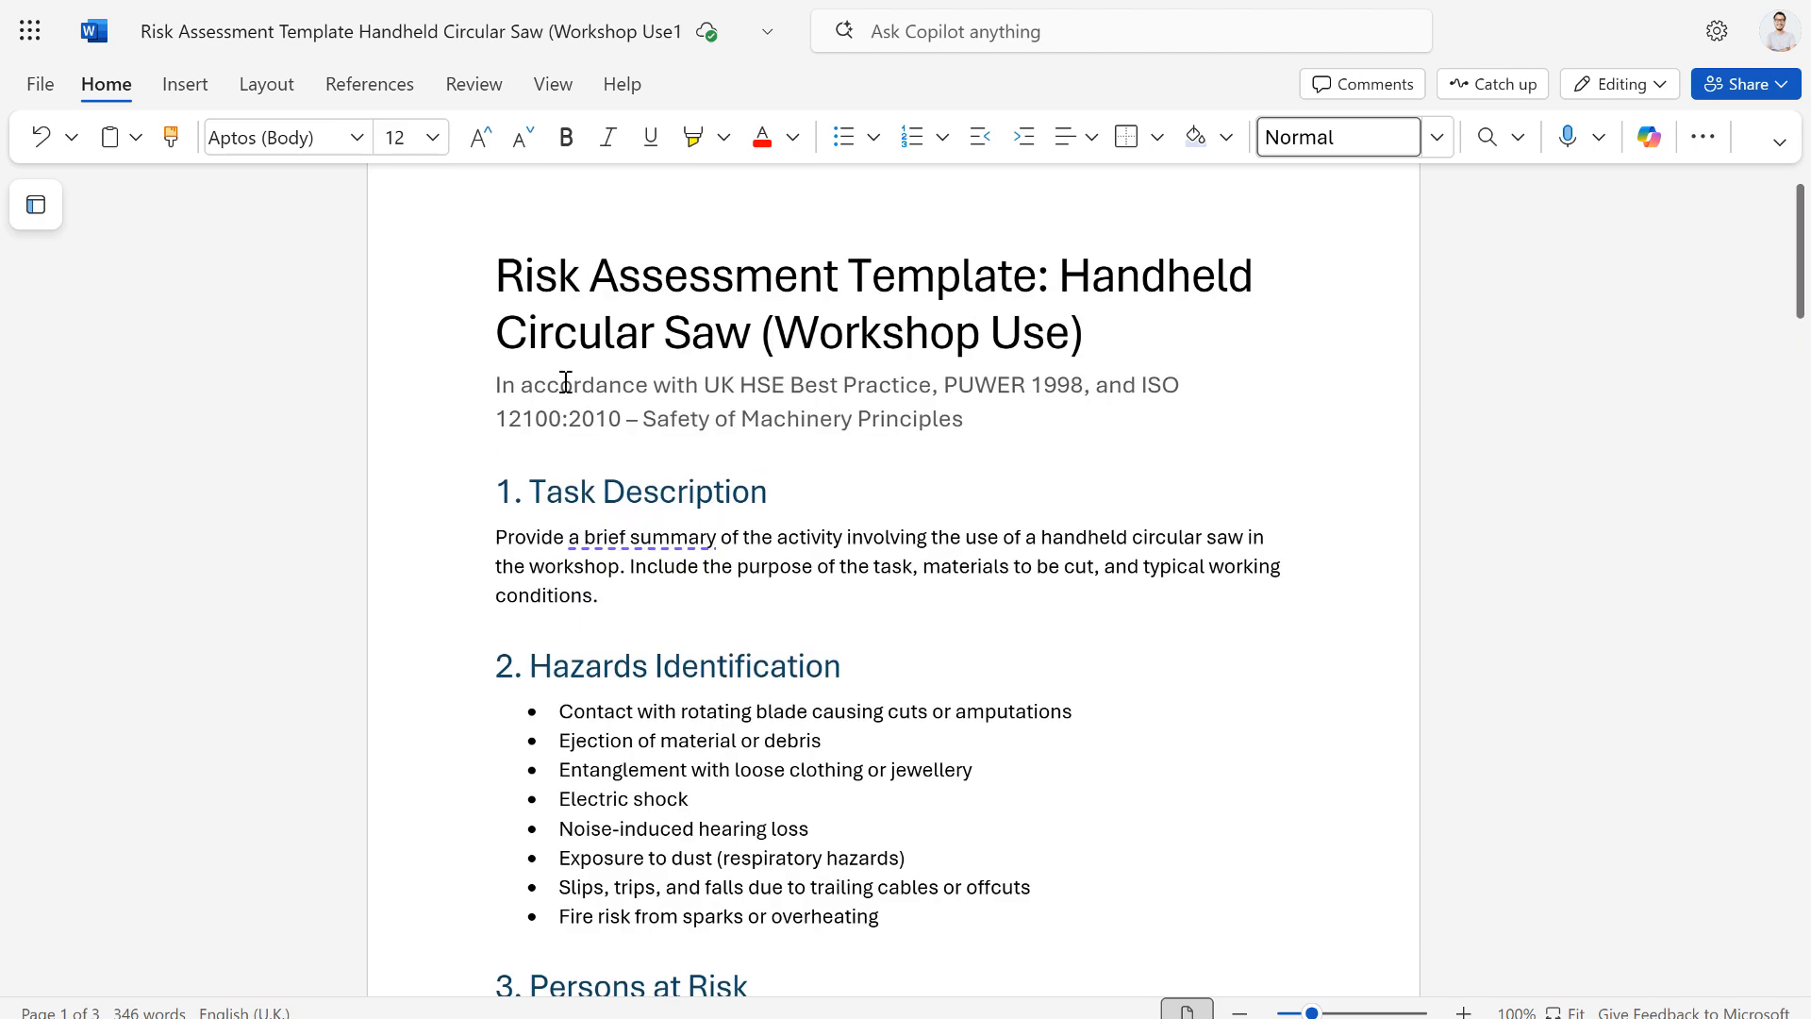
pyautogui.moveTo(560, 385); pyautogui.dragTo(881, 416)
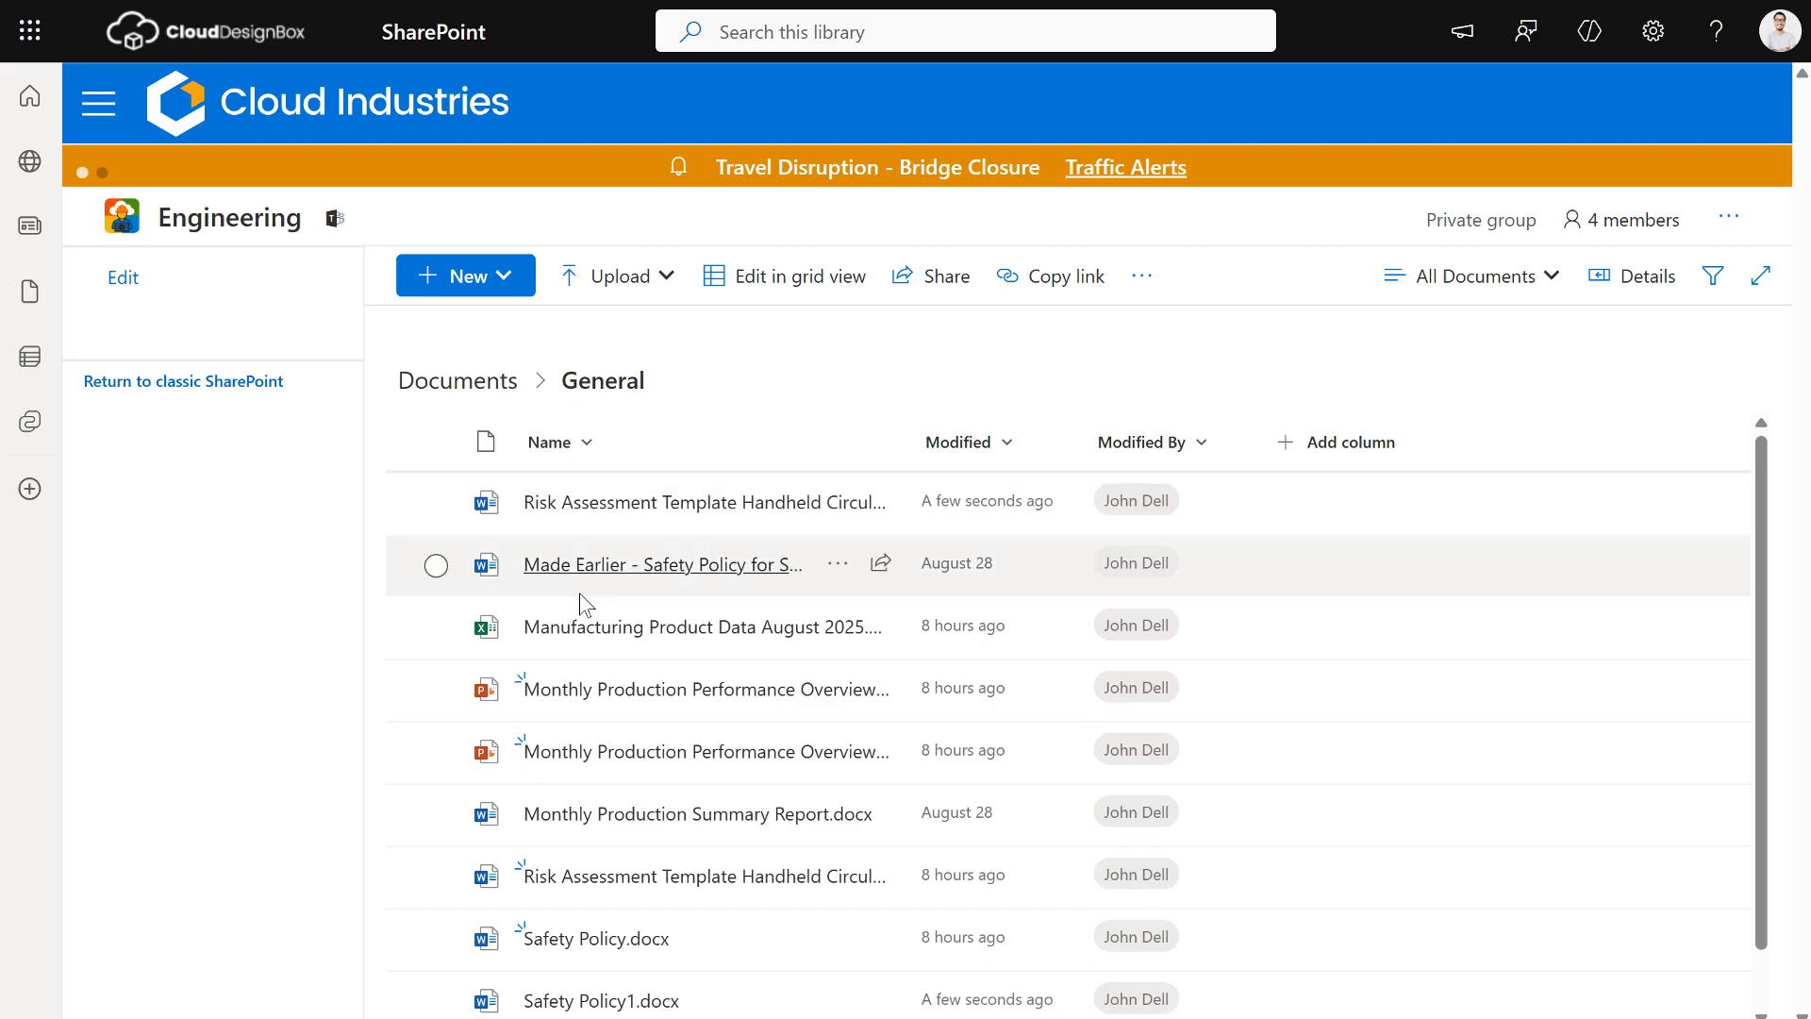
# Step: Open the Manufacturing Product Data August 2025 workbook from the SharePoint library, show Sheet1 and open Copilot
pyautogui.click(639, 630)
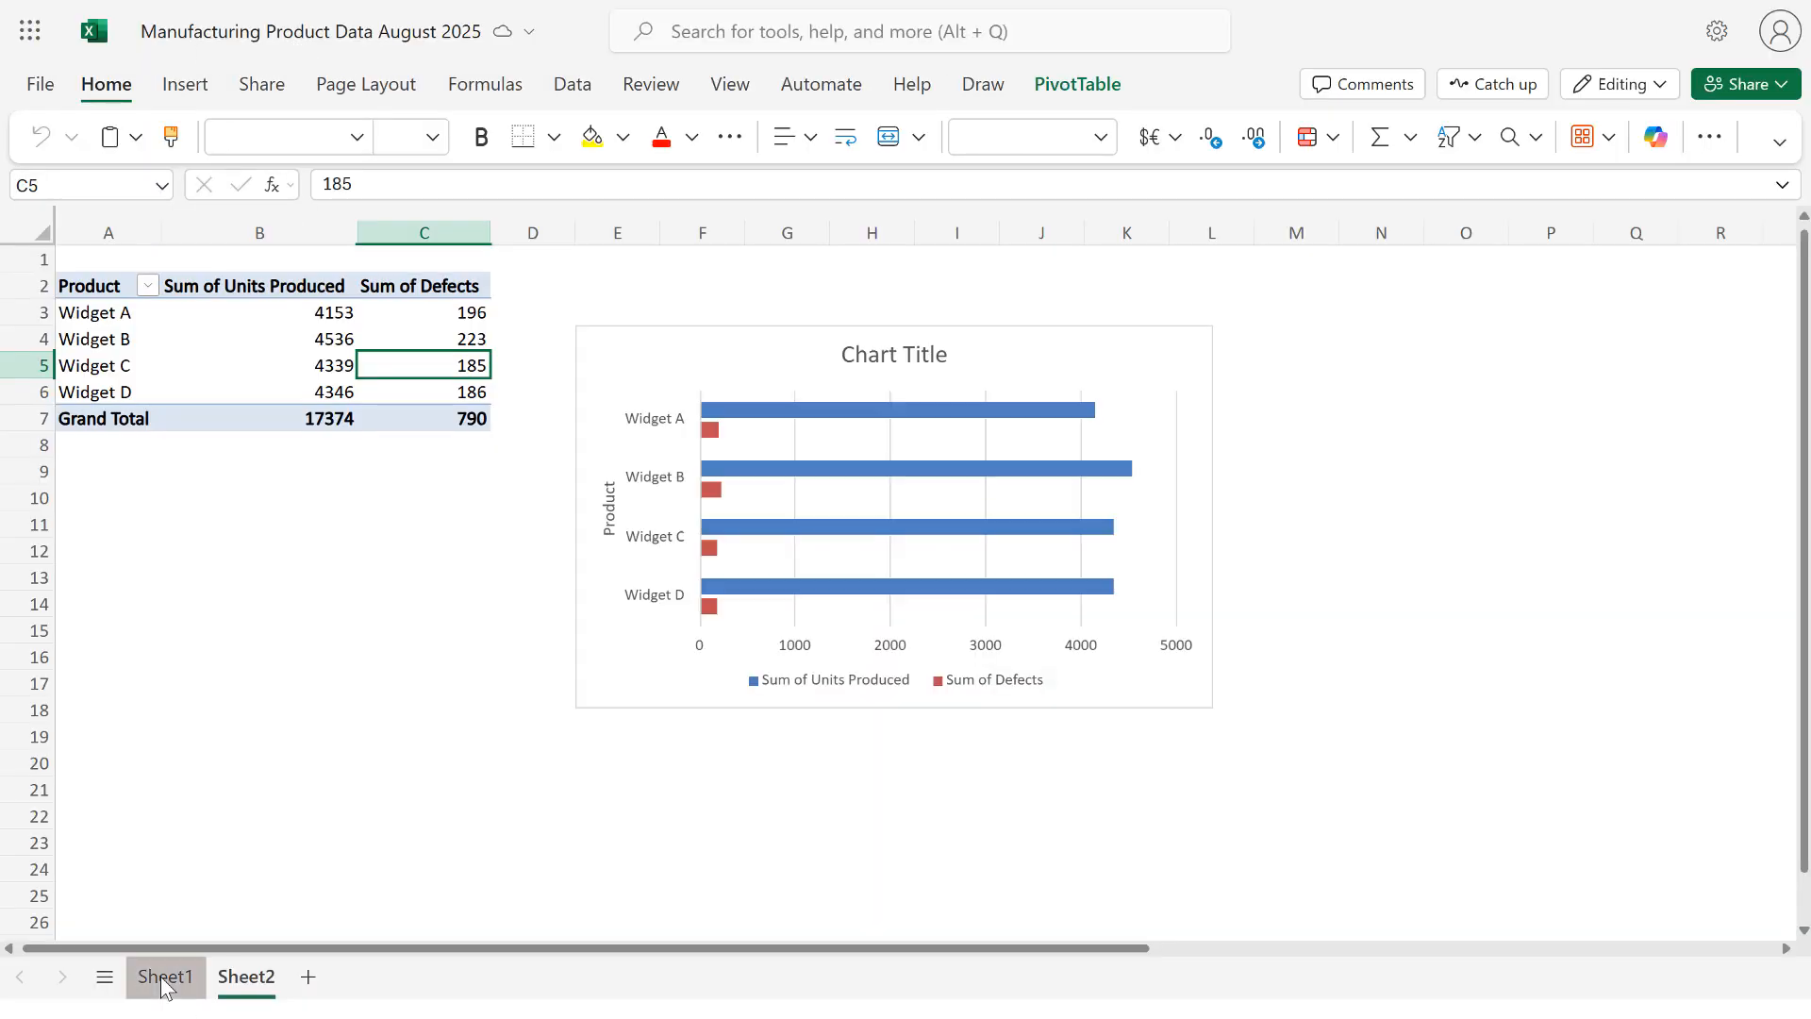
pyautogui.click(164, 978)
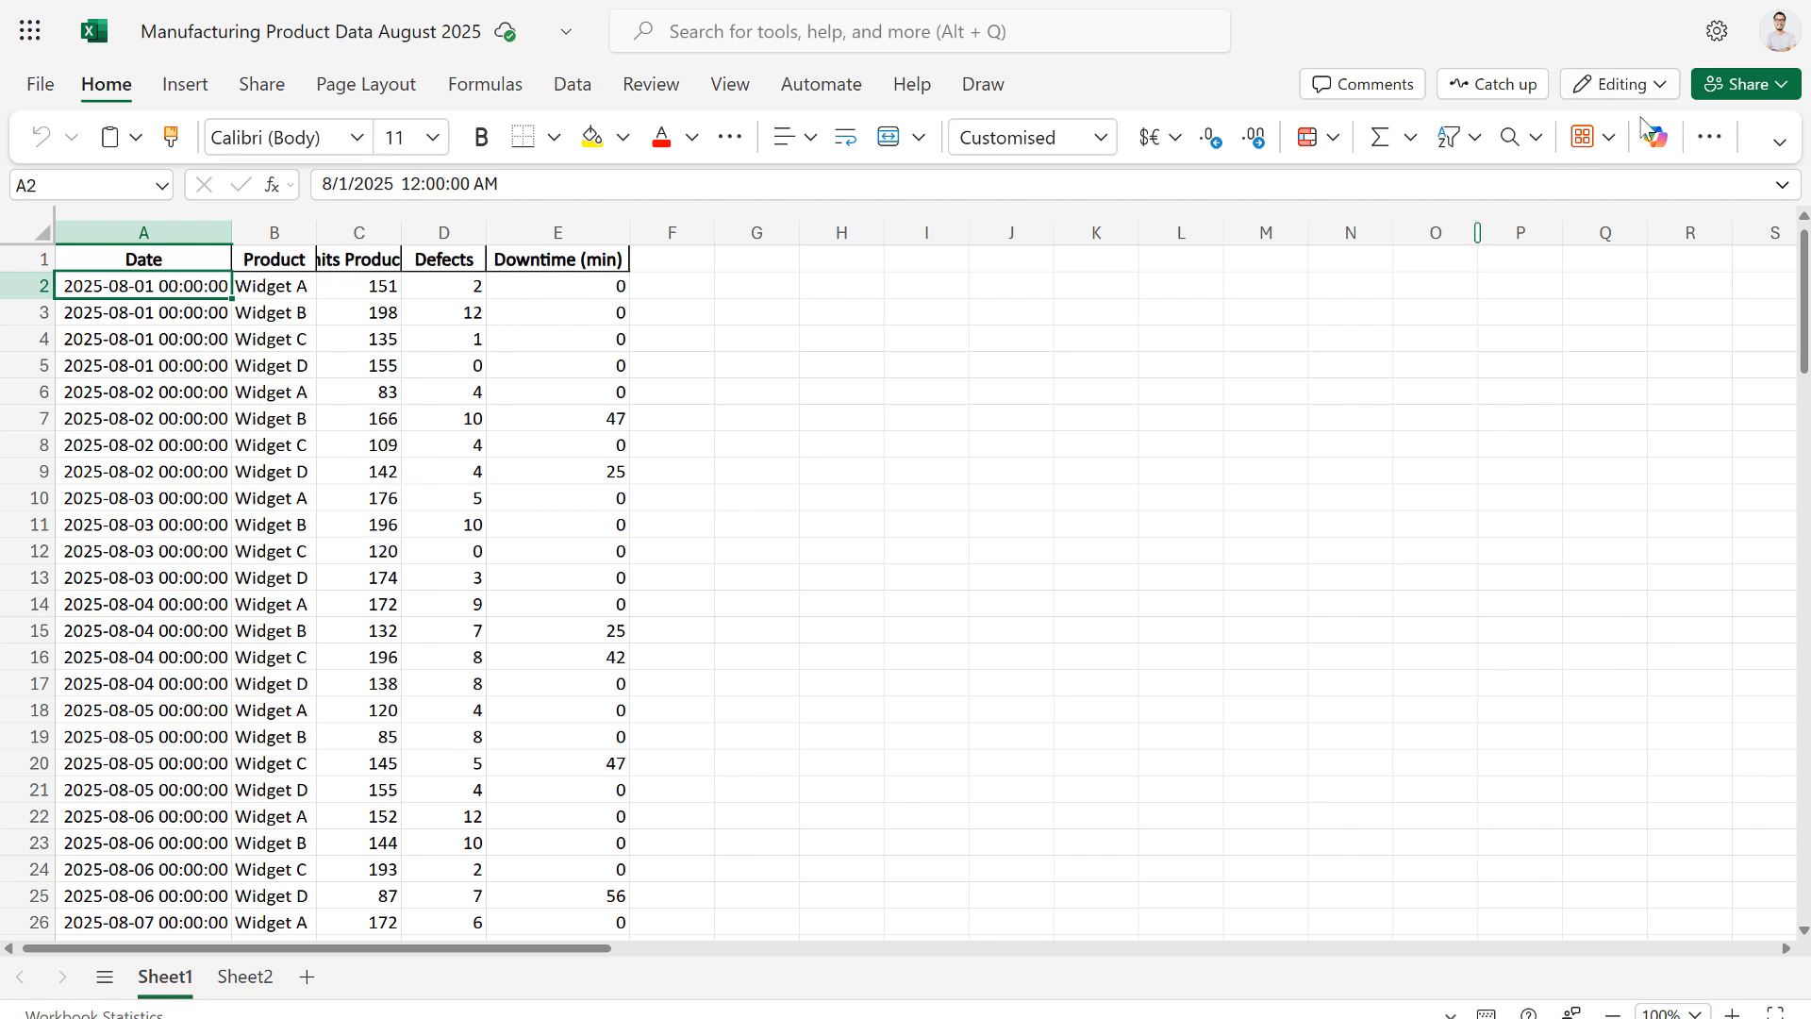
pyautogui.click(1658, 142)
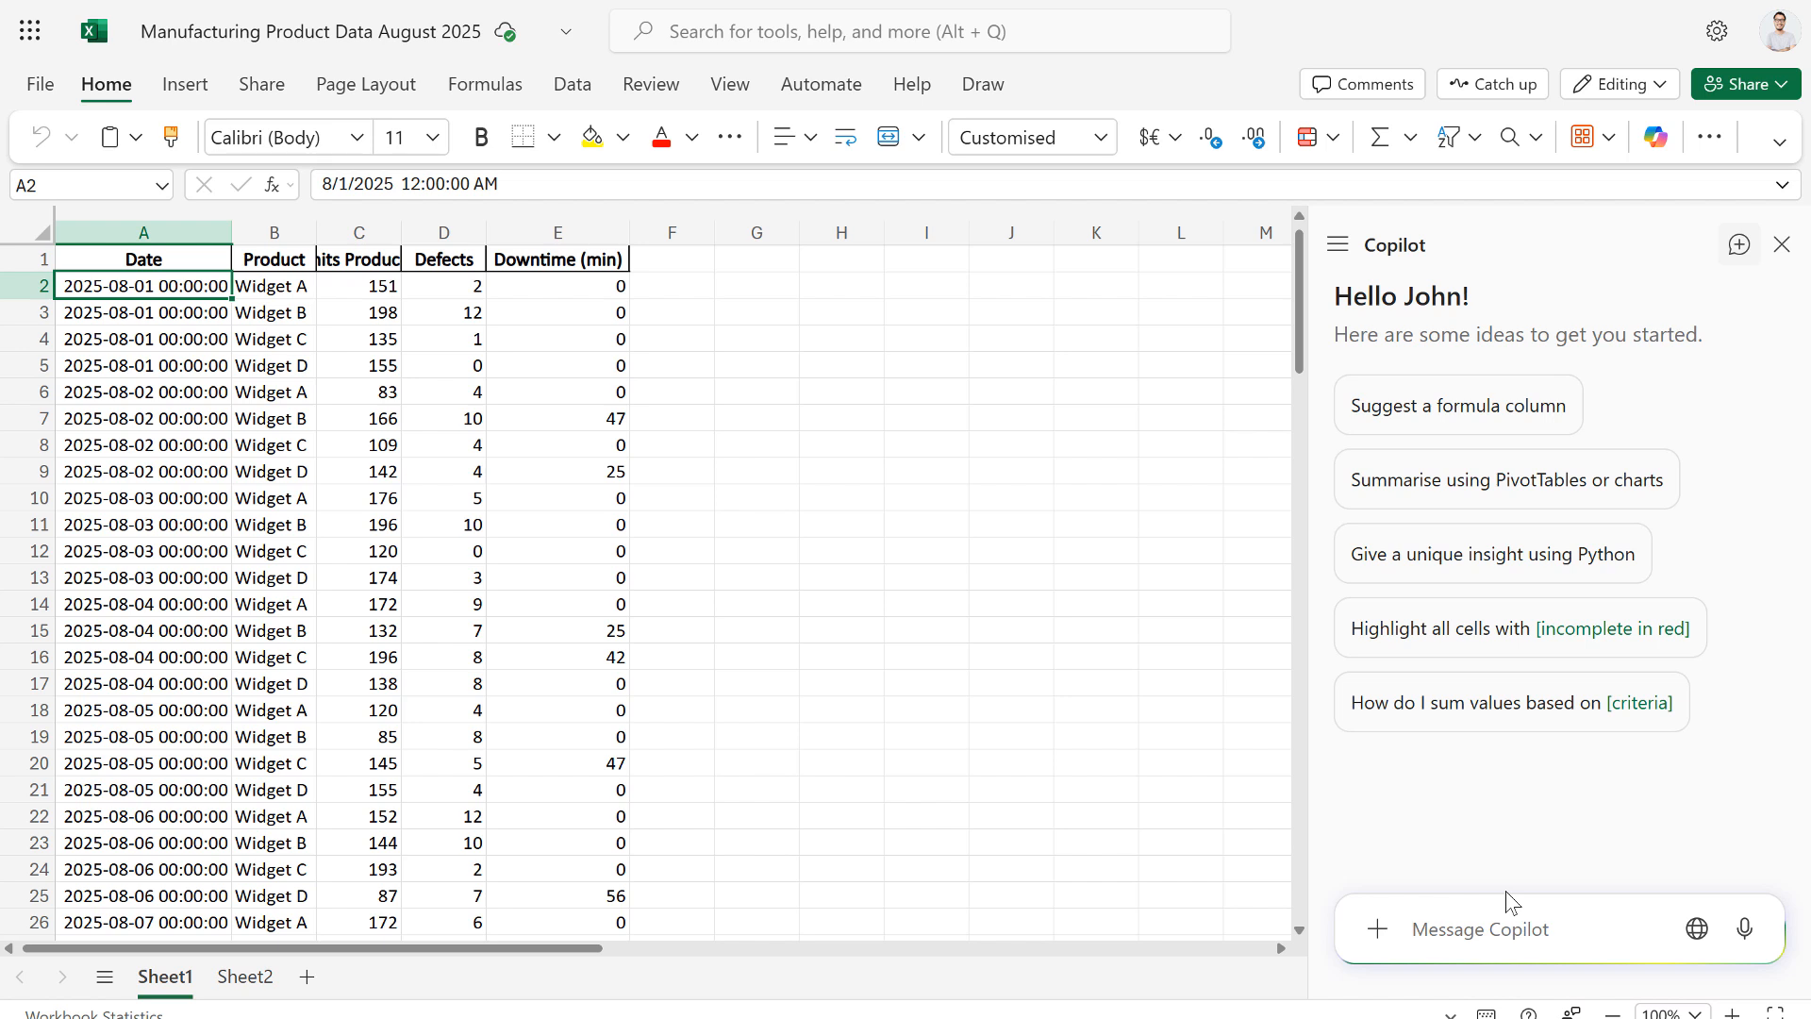
# Step: Ask Copilot "Which product has the most defects this month?" and read through its answer
pyautogui.write('Which product has the most defects this month?')
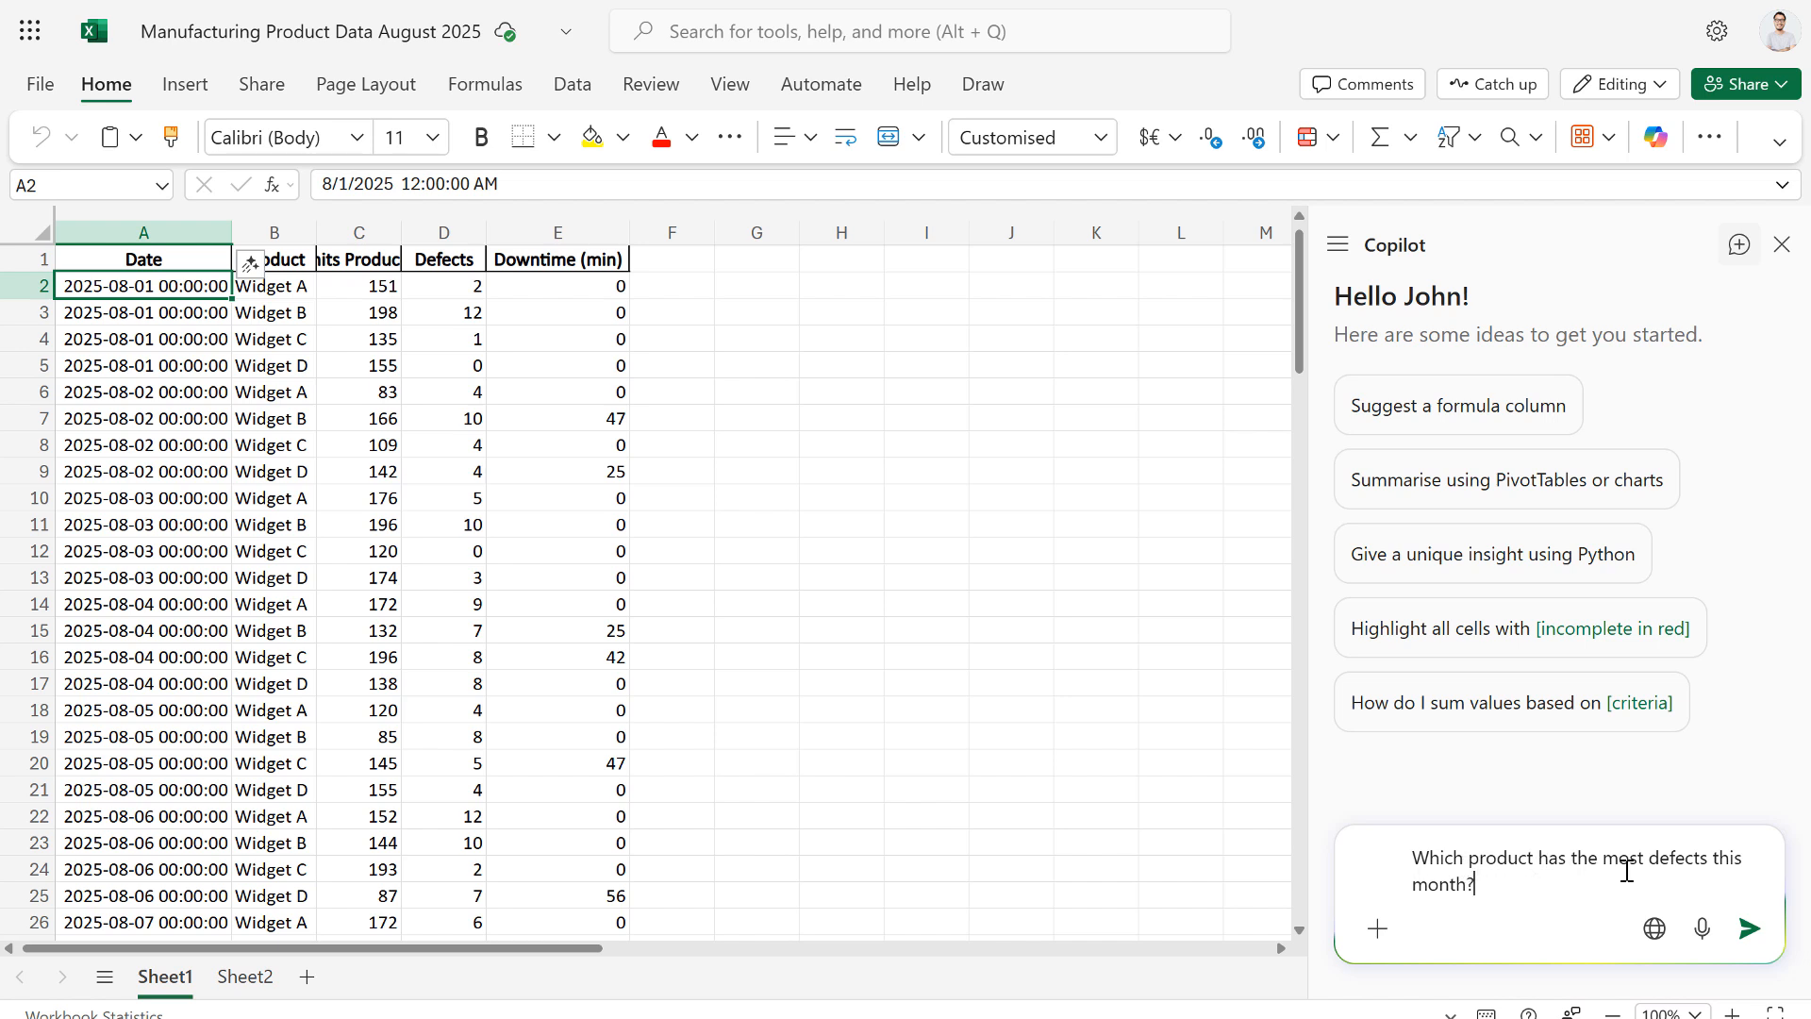
pyautogui.click(1748, 928)
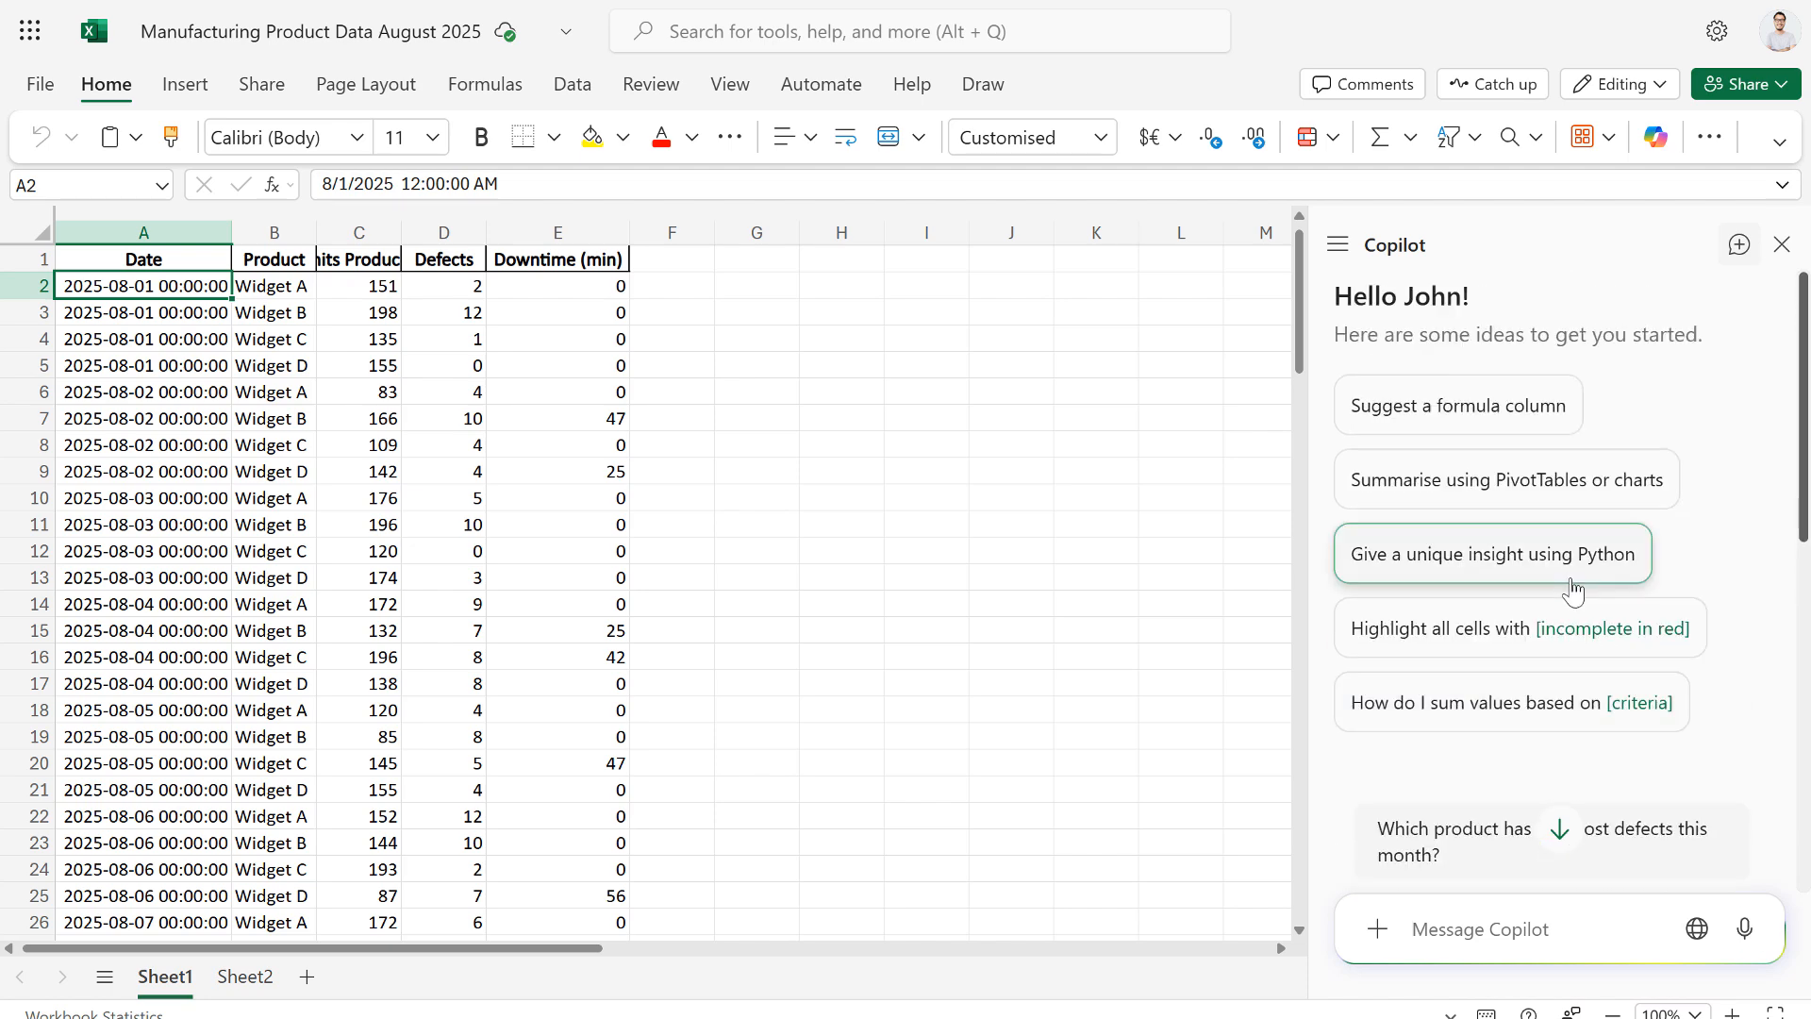
pyautogui.scroll(-6, 1568, 586)
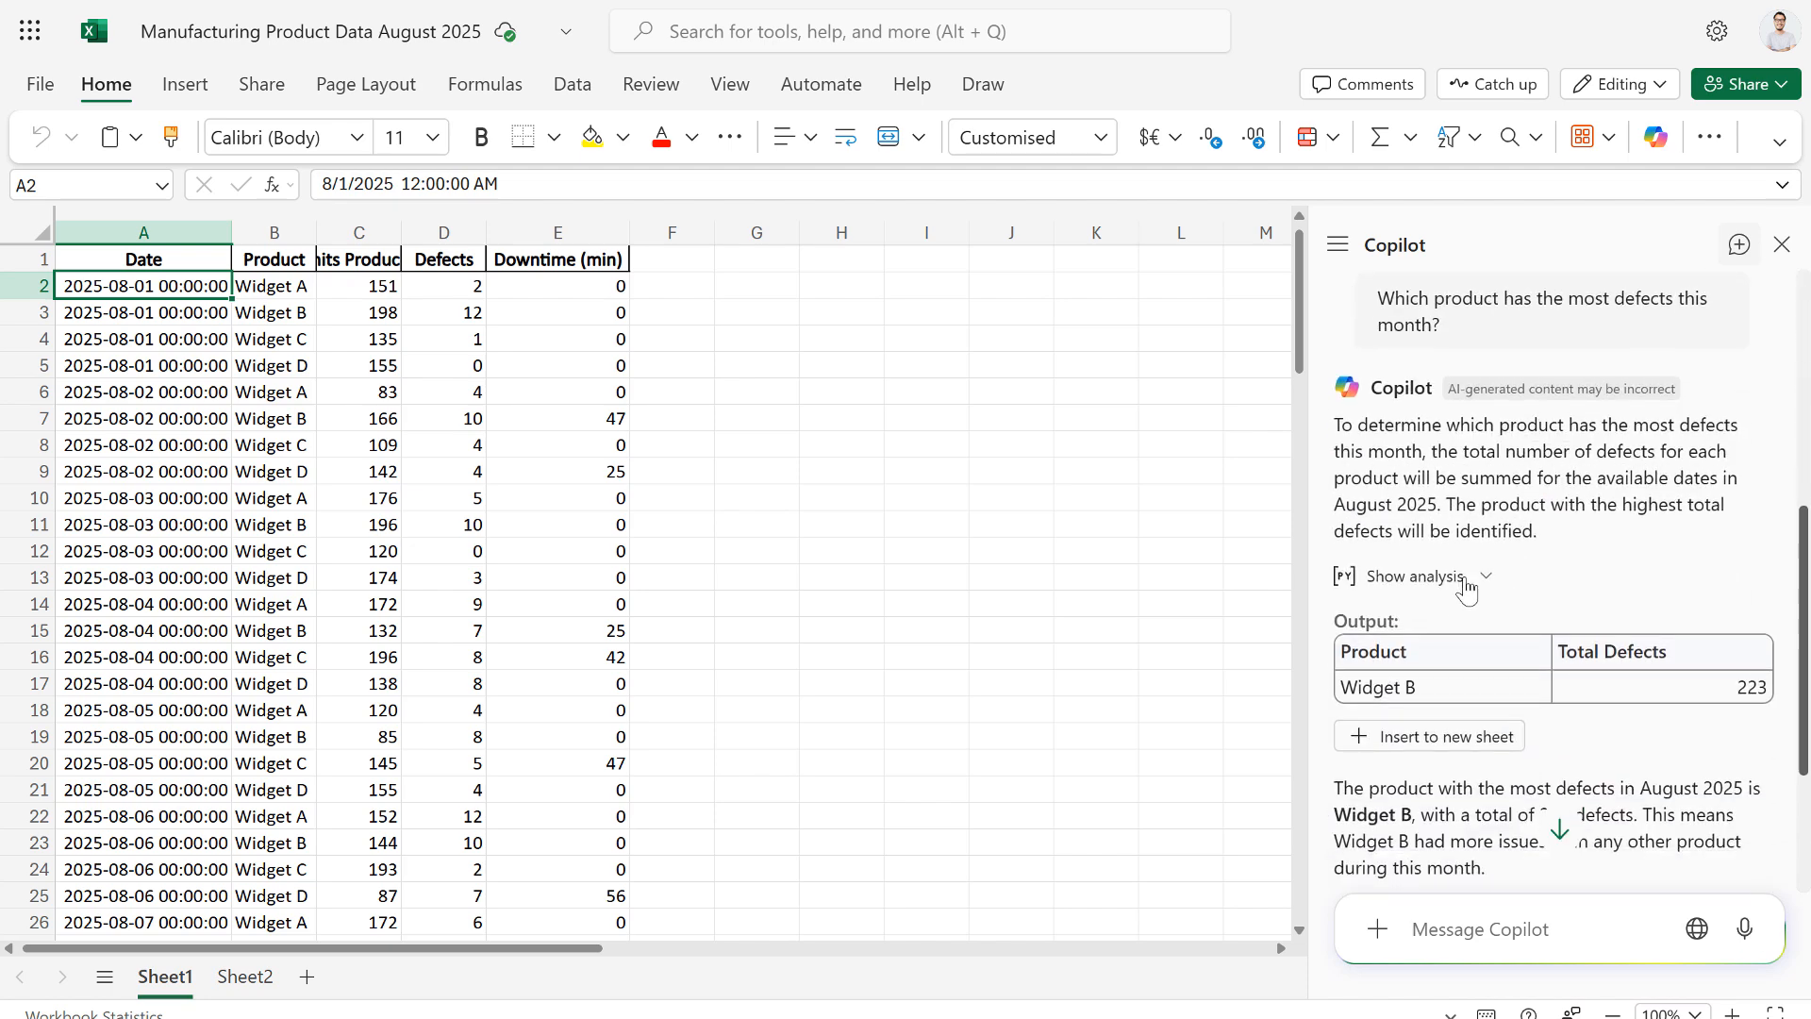
pyautogui.scroll(-3, 1550, 603)
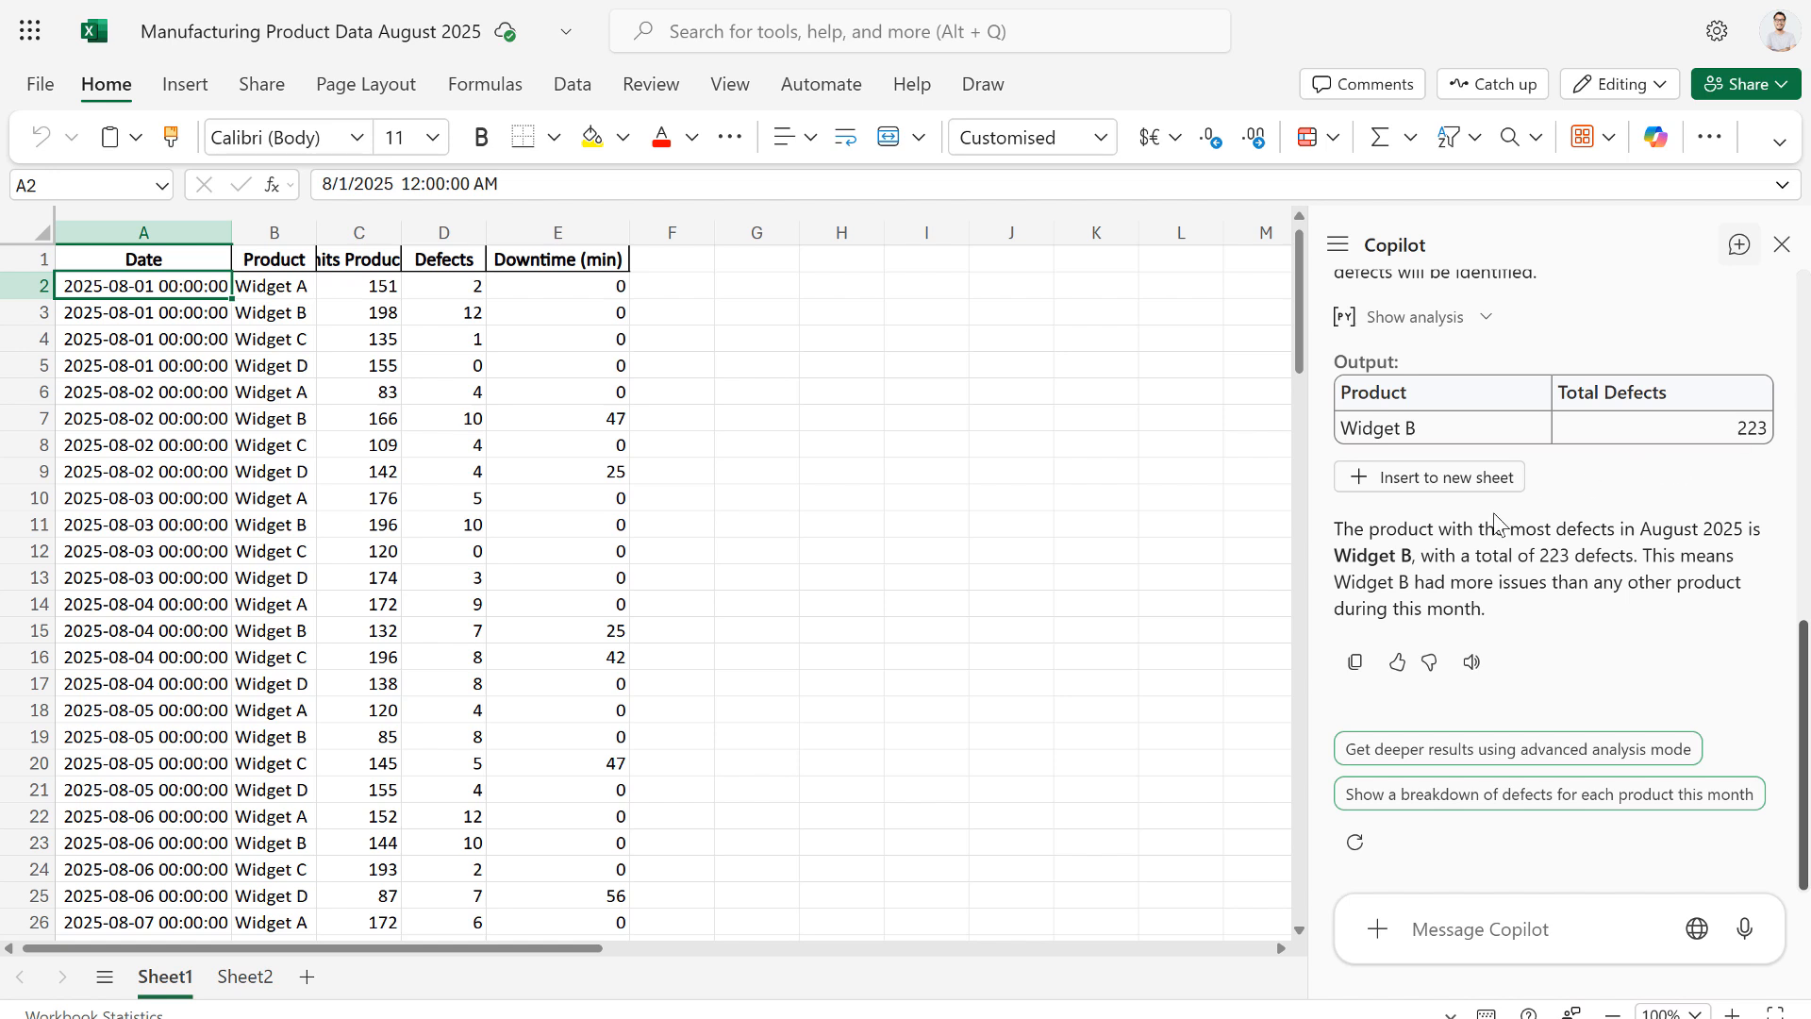
# Step: Have Copilot generate a chart of total production vs defects for each product and add it to a new sheet
pyautogui.click(1481, 929)
pyautogui.write('Show me a chart of total production vs defects for each product.')
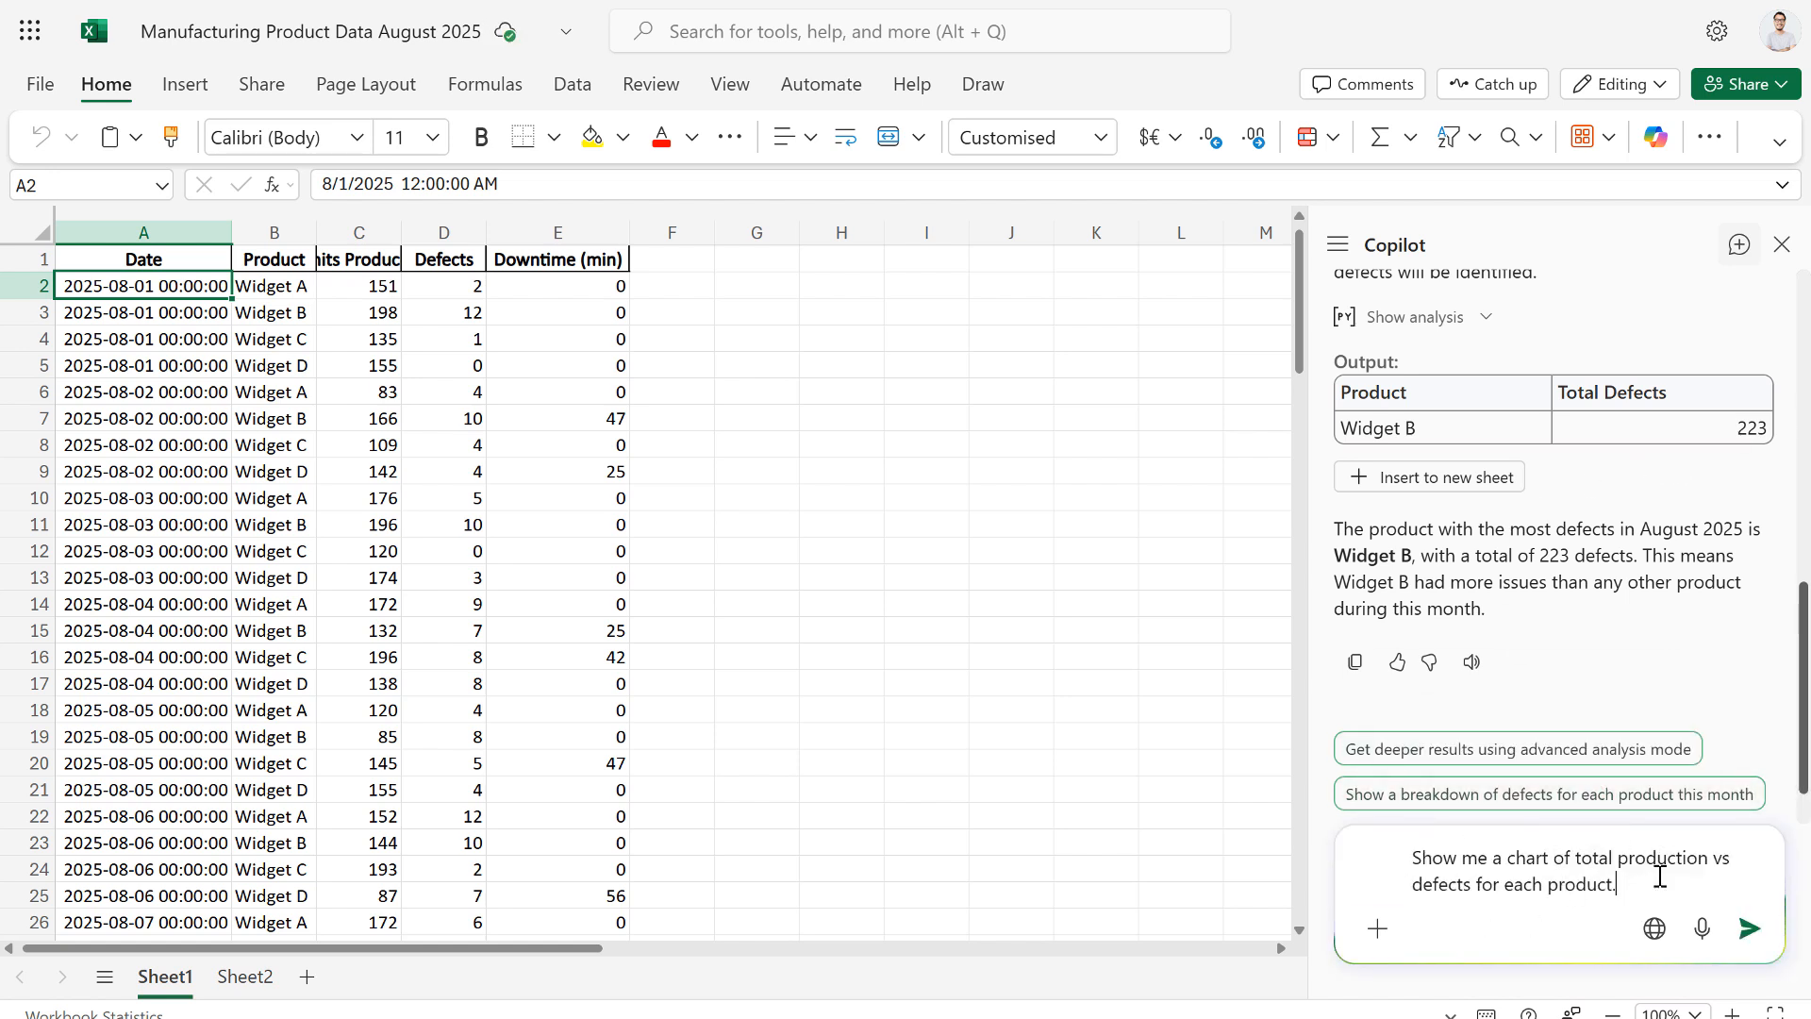
pyautogui.click(1750, 929)
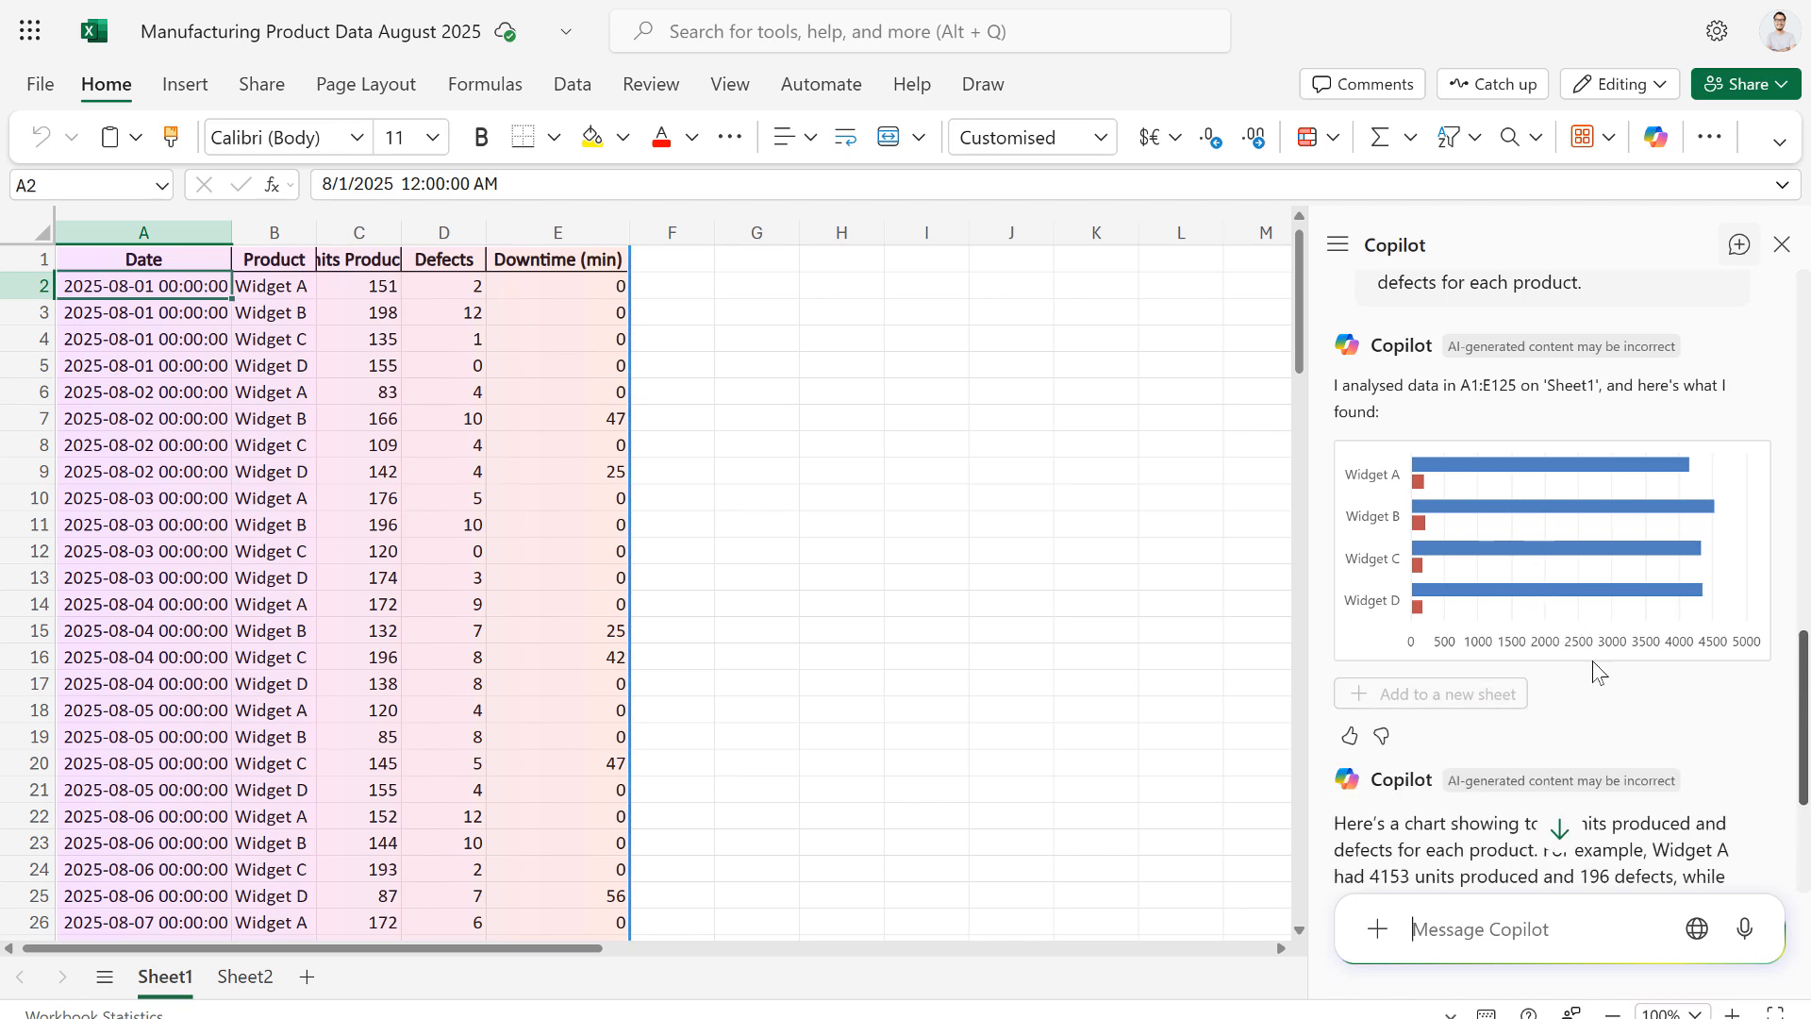
pyautogui.scroll(5, 1611, 718)
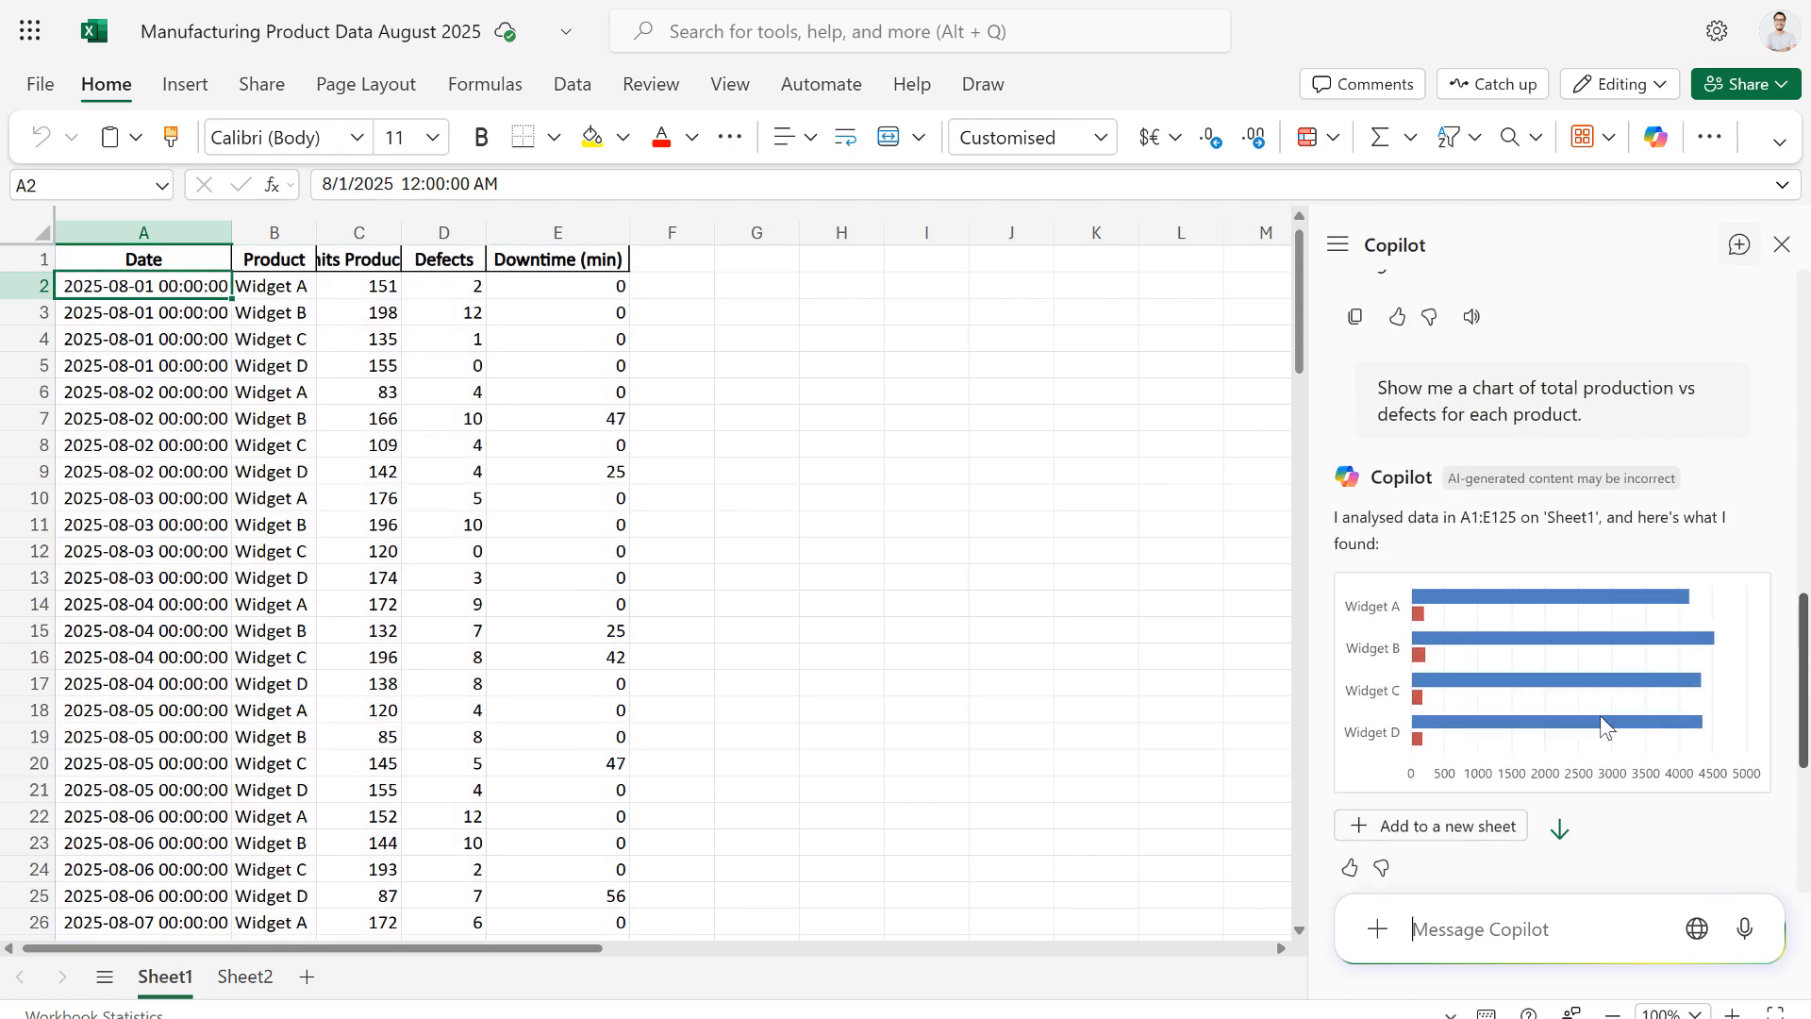
pyautogui.scroll(-1, 1603, 697)
pyautogui.click(1435, 698)
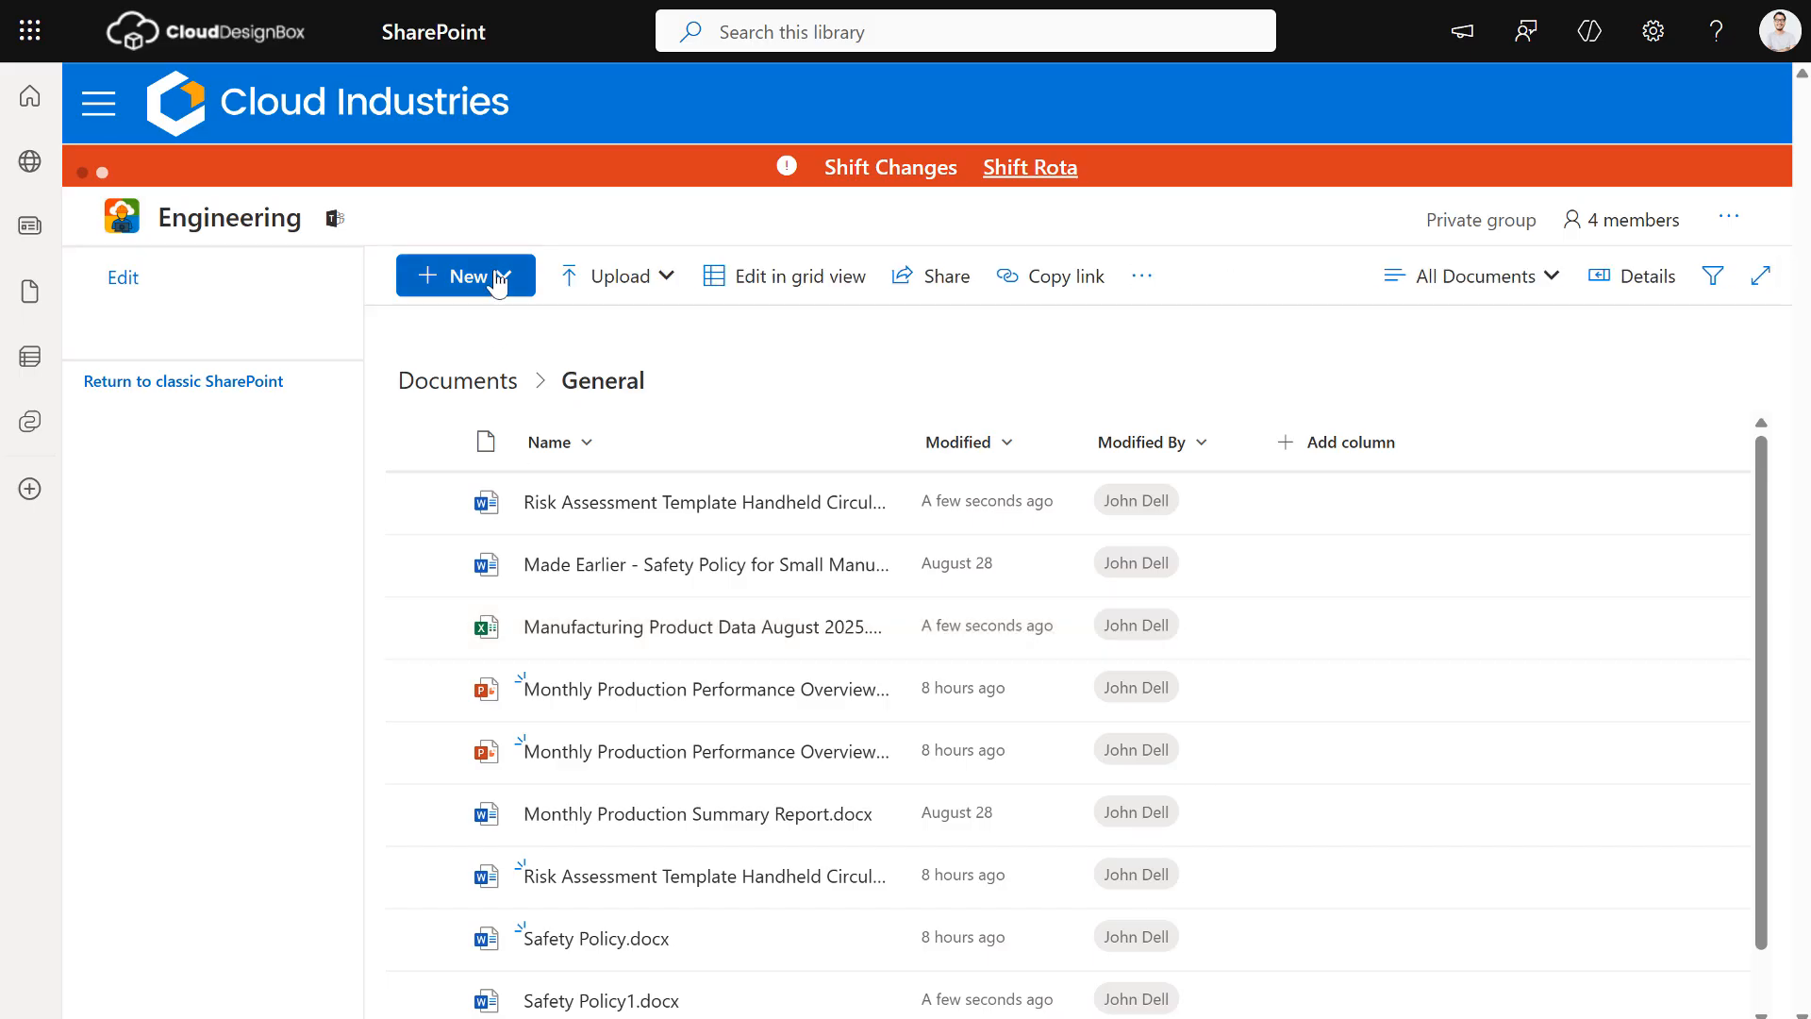
# Step: Create a new PowerPoint presentation in the General folder of the Engineering SharePoint library
pyautogui.click(485, 276)
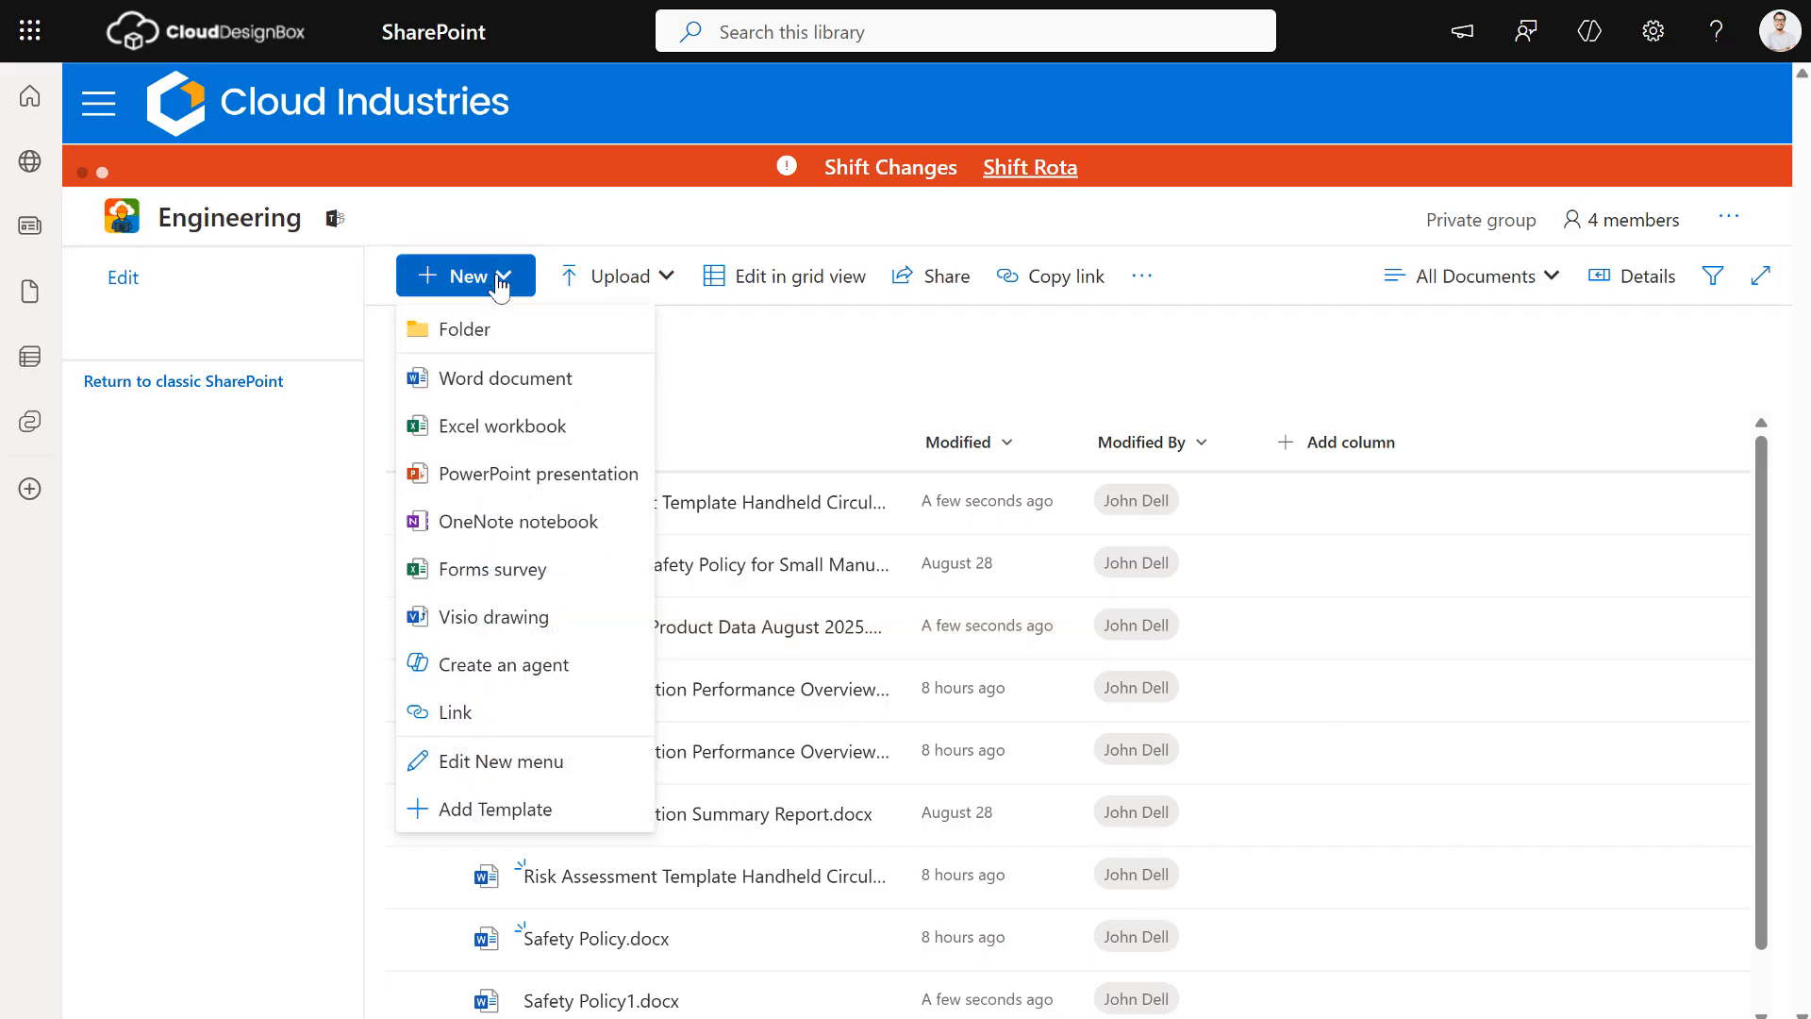
pyautogui.click(550, 474)
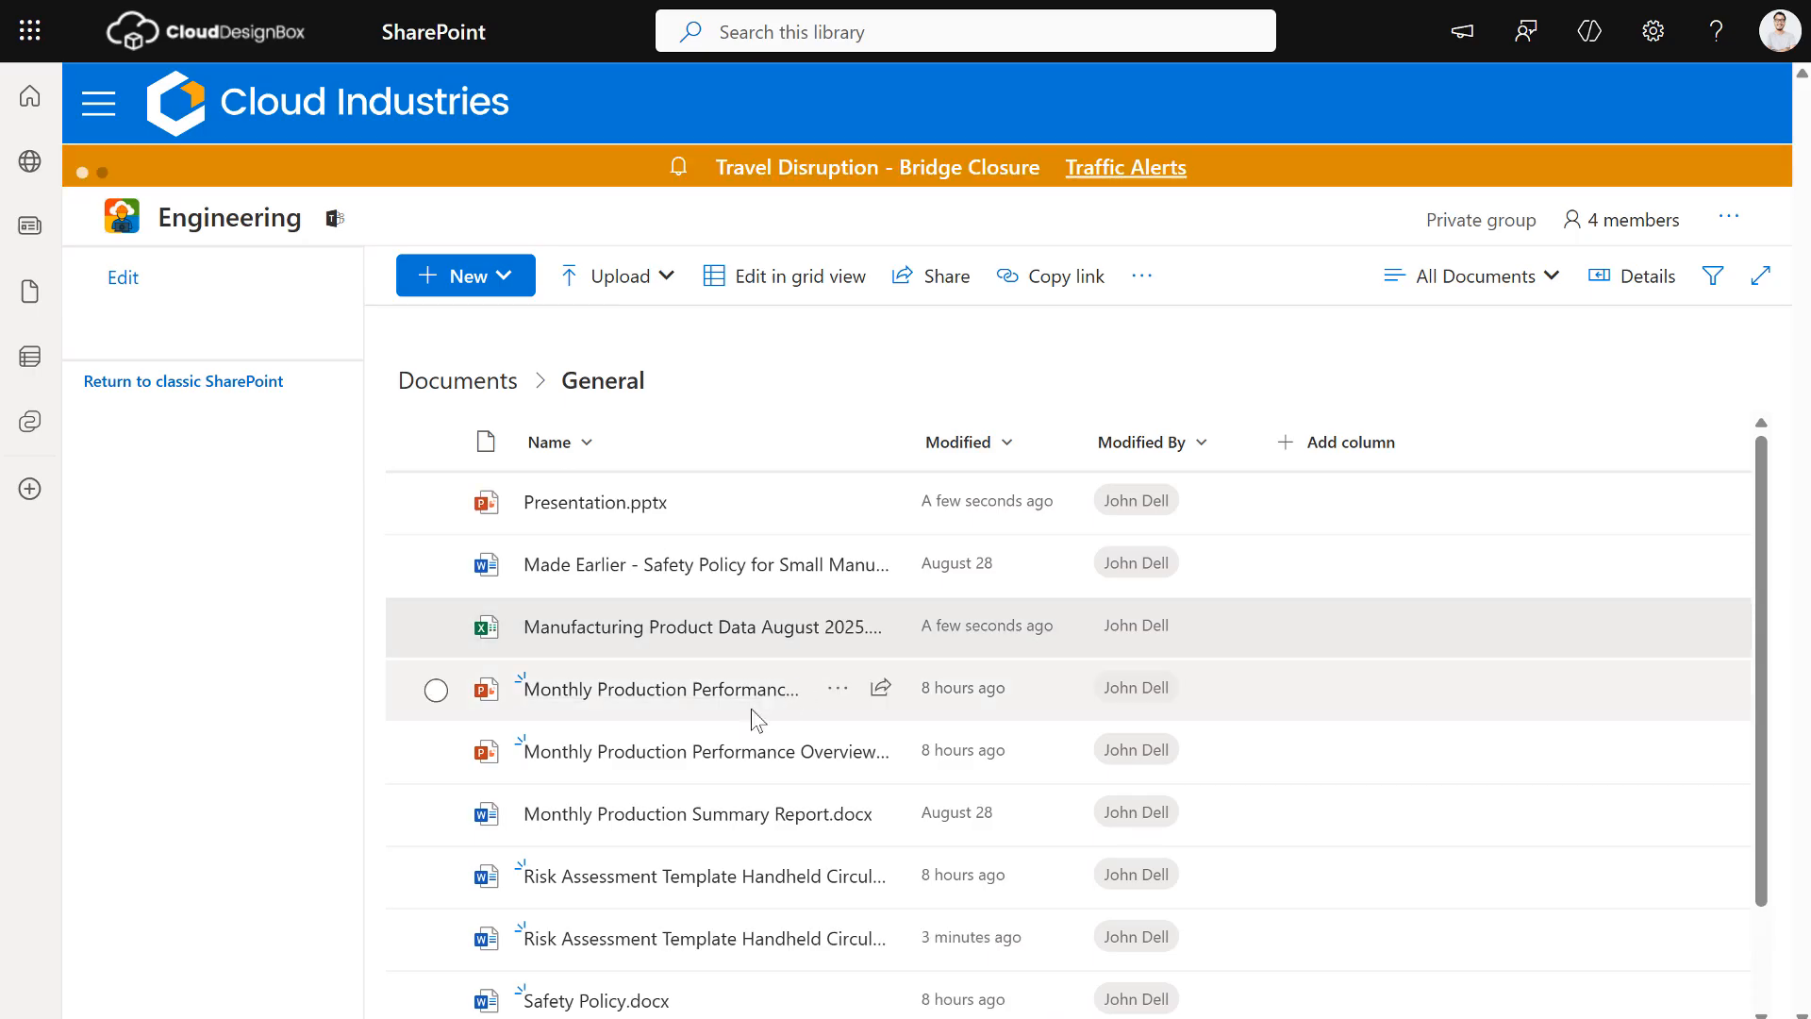
# Step: Open the Monthly Production Summary Report from the SharePoint library in Word and read through its sections
pyautogui.scroll(-2, 751, 709)
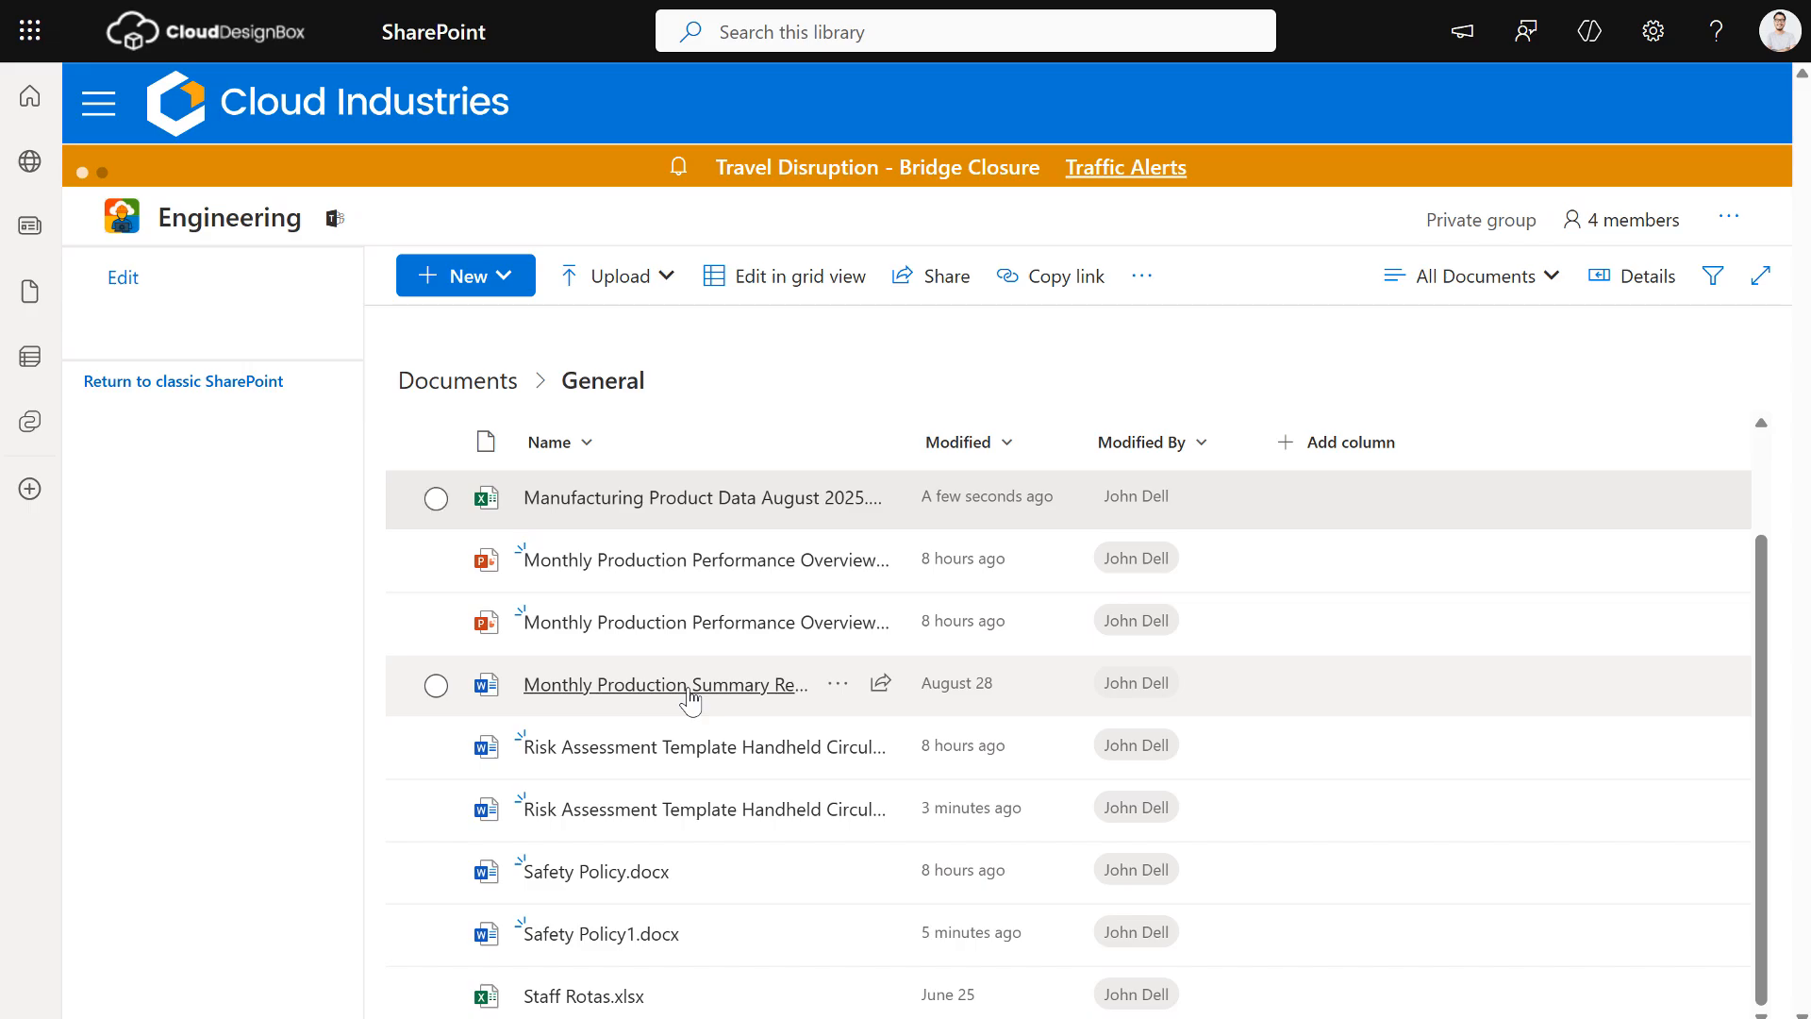
pyautogui.click(690, 698)
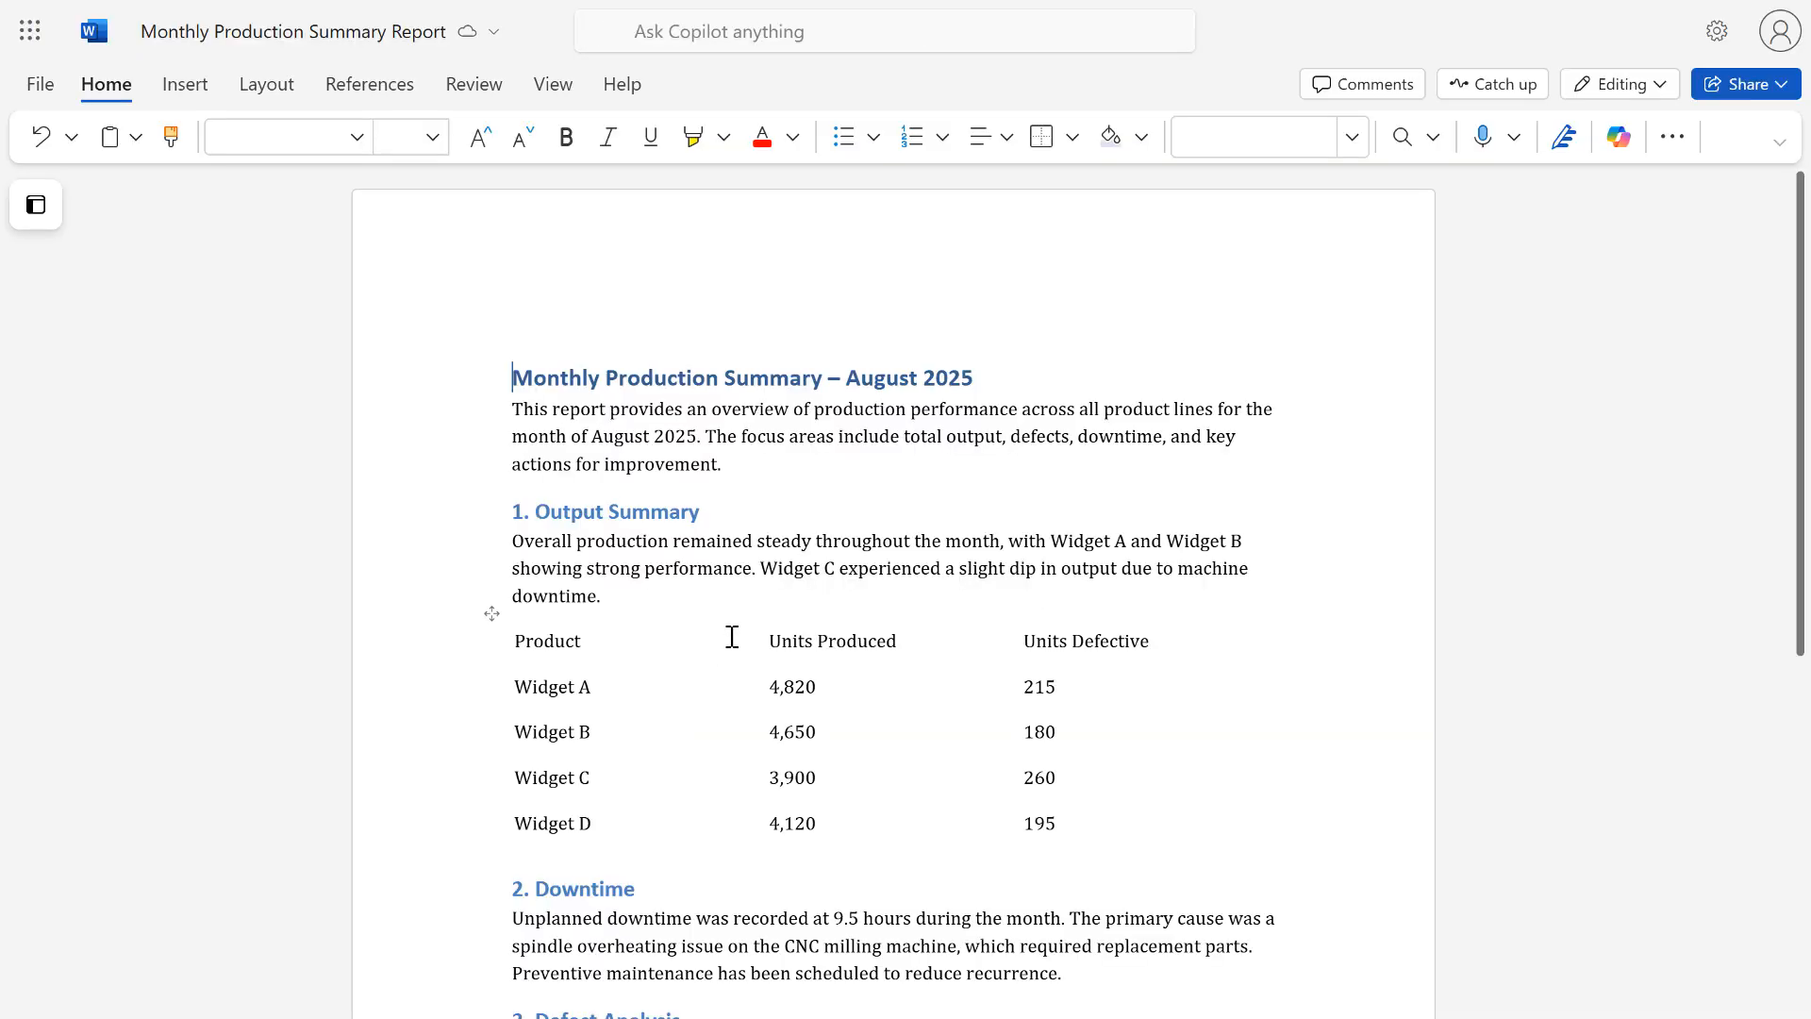
pyautogui.scroll(-2, 750, 698)
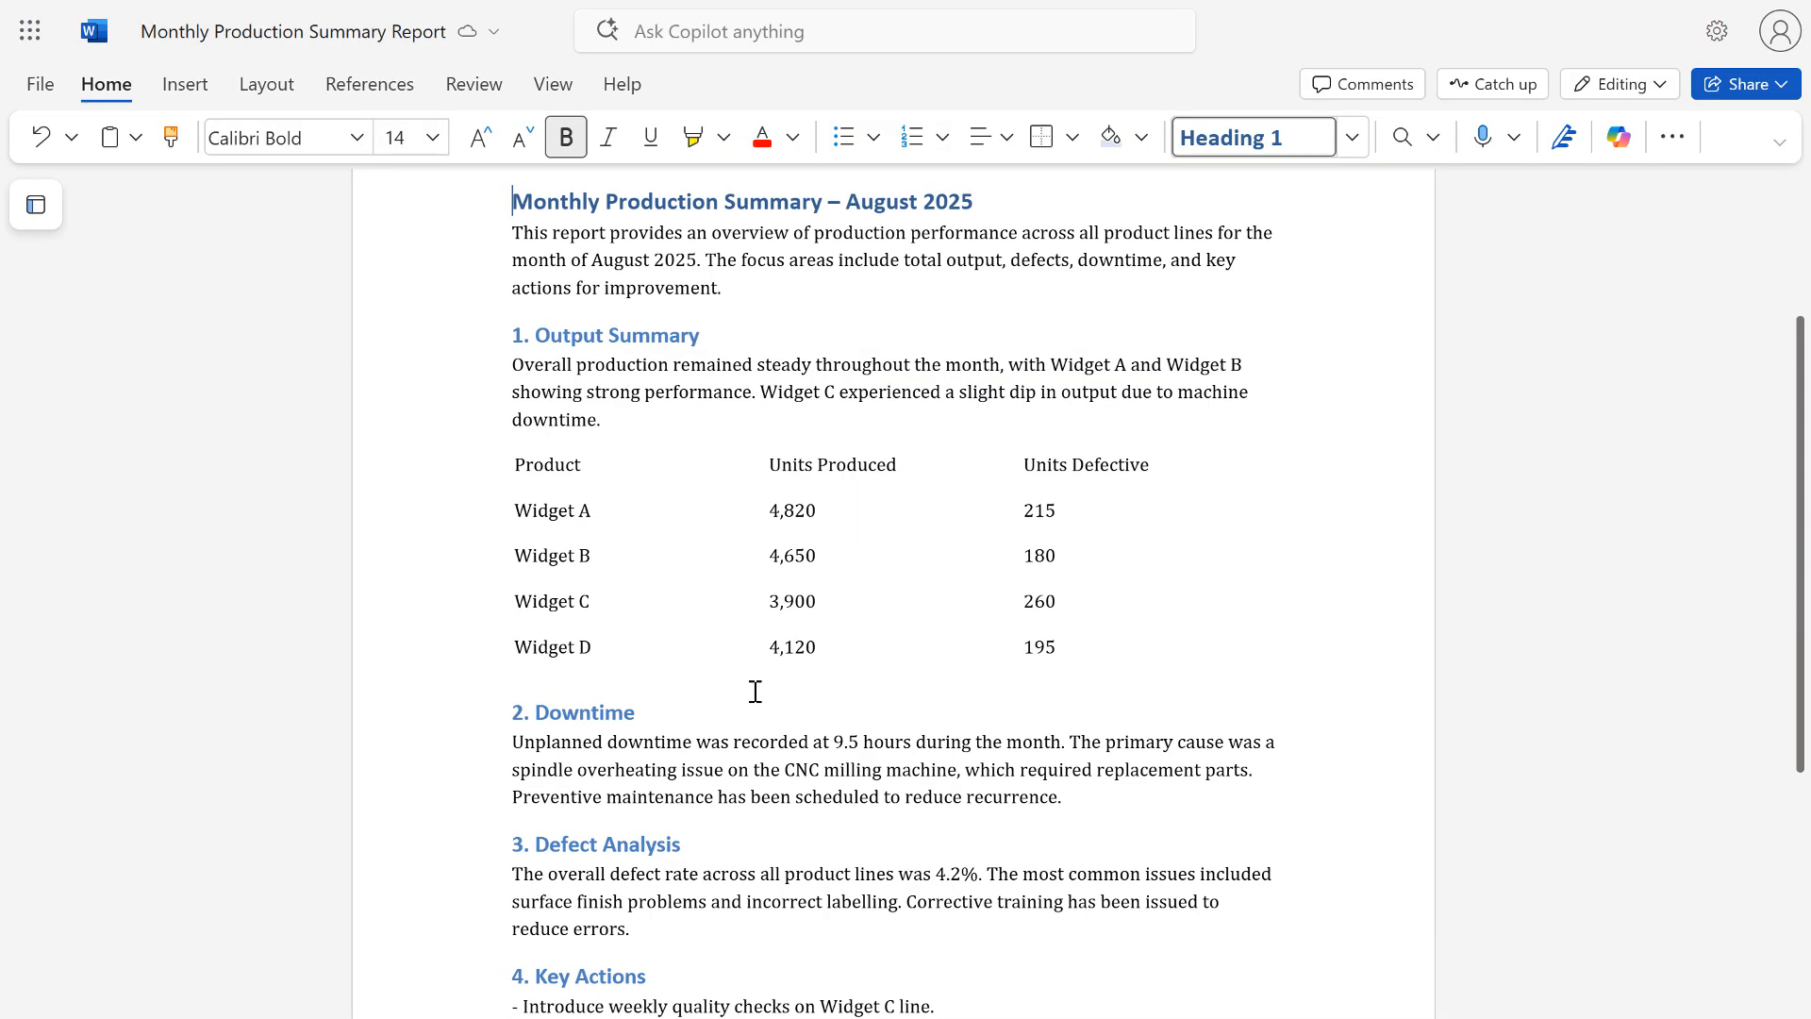
pyautogui.scroll(-1, 756, 698)
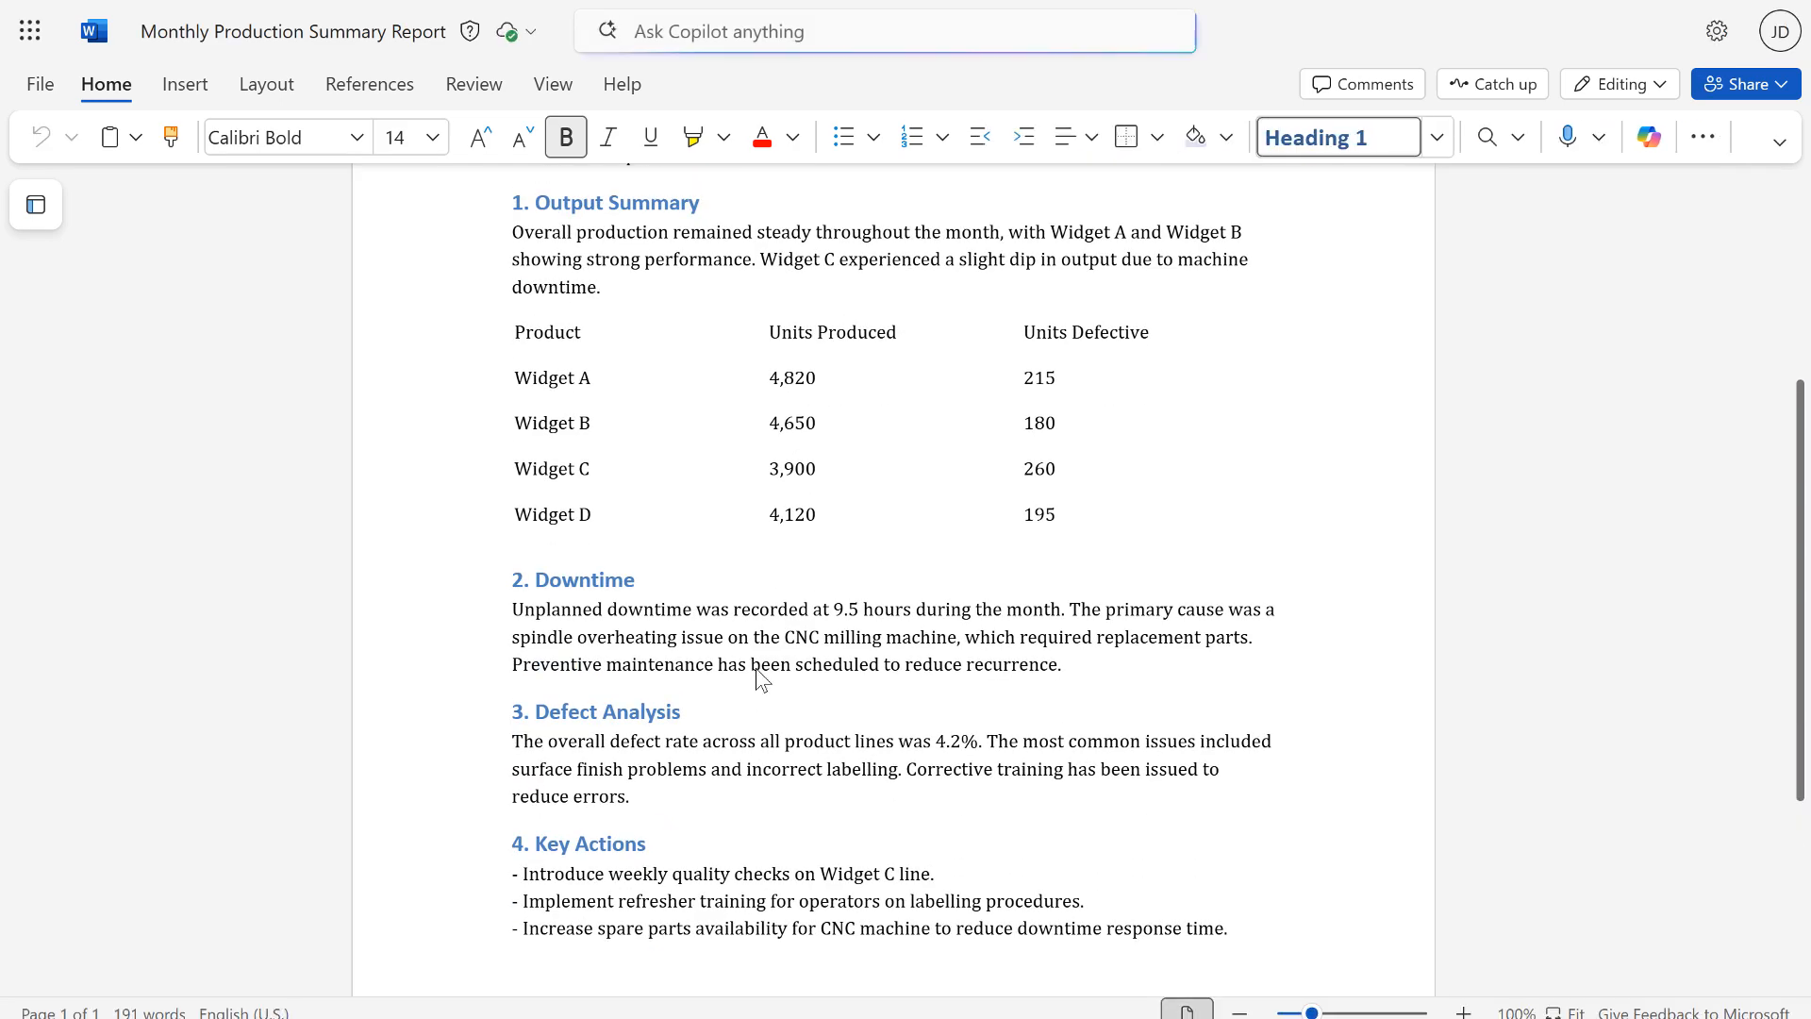
pyautogui.scroll(-1, 905, 804)
pyautogui.scroll(-3, 906, 805)
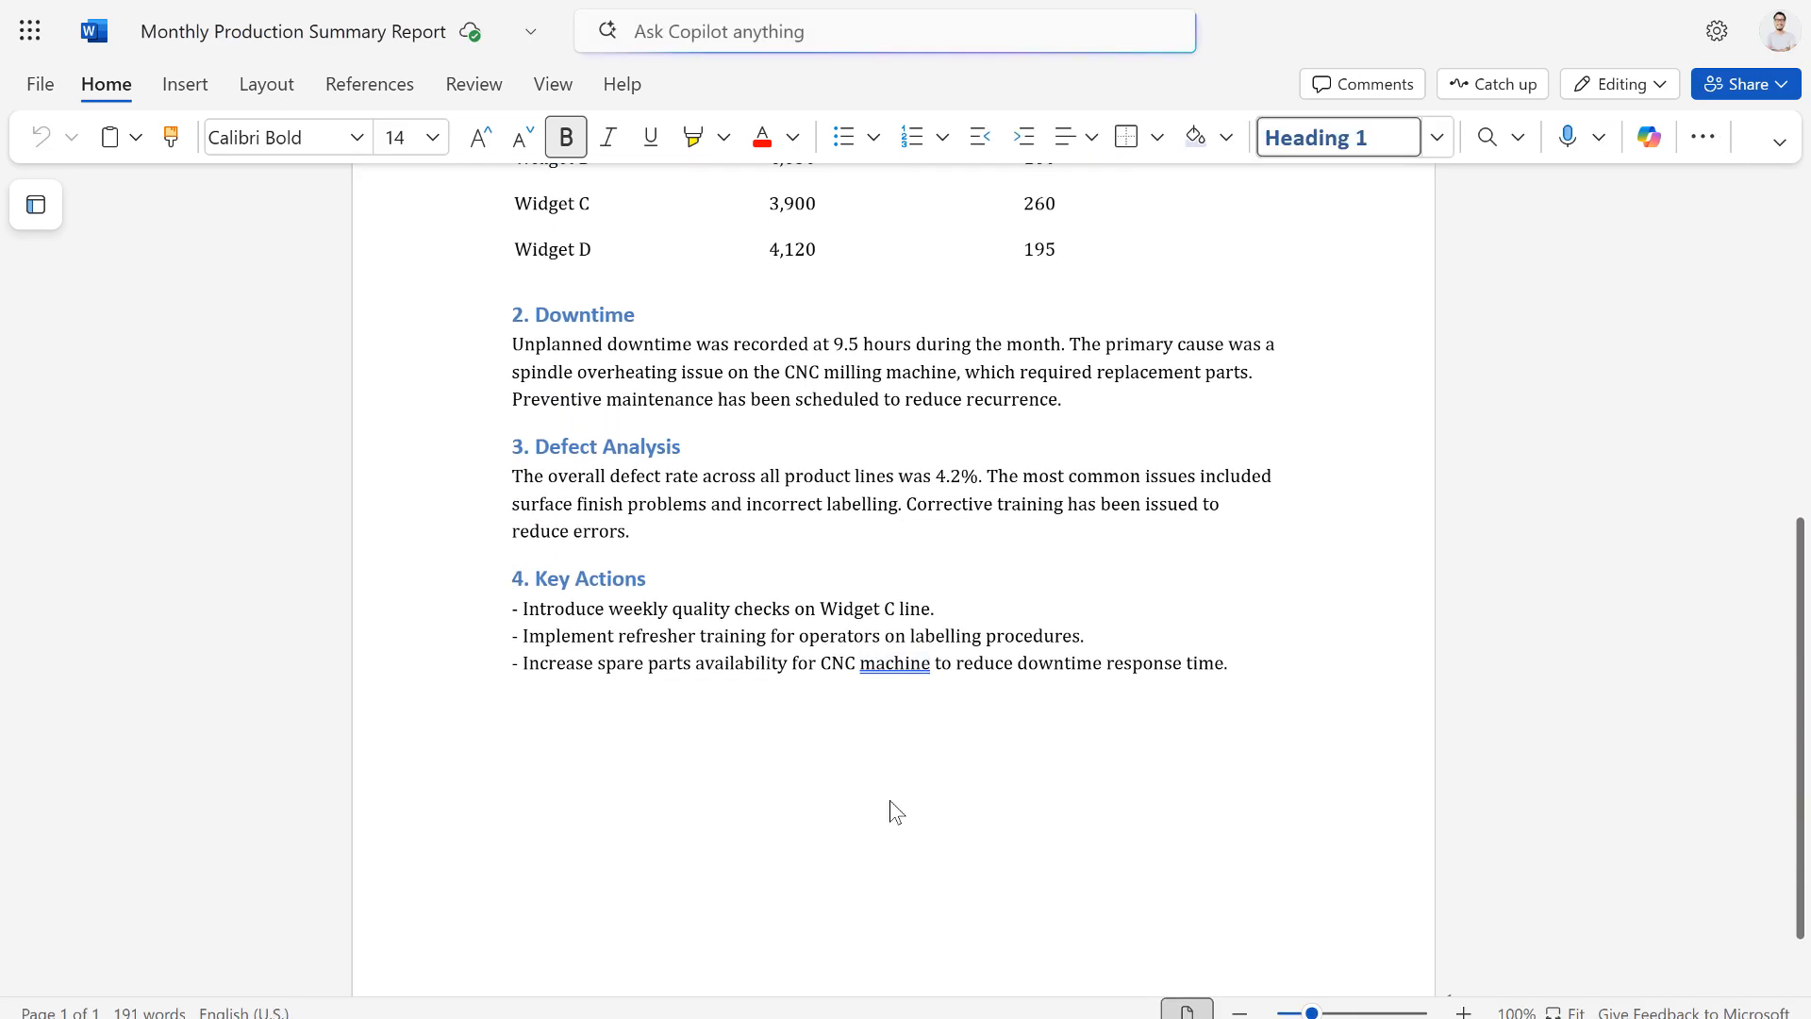
pyautogui.scroll(8, 890, 800)
pyautogui.scroll(-5, 701, 501)
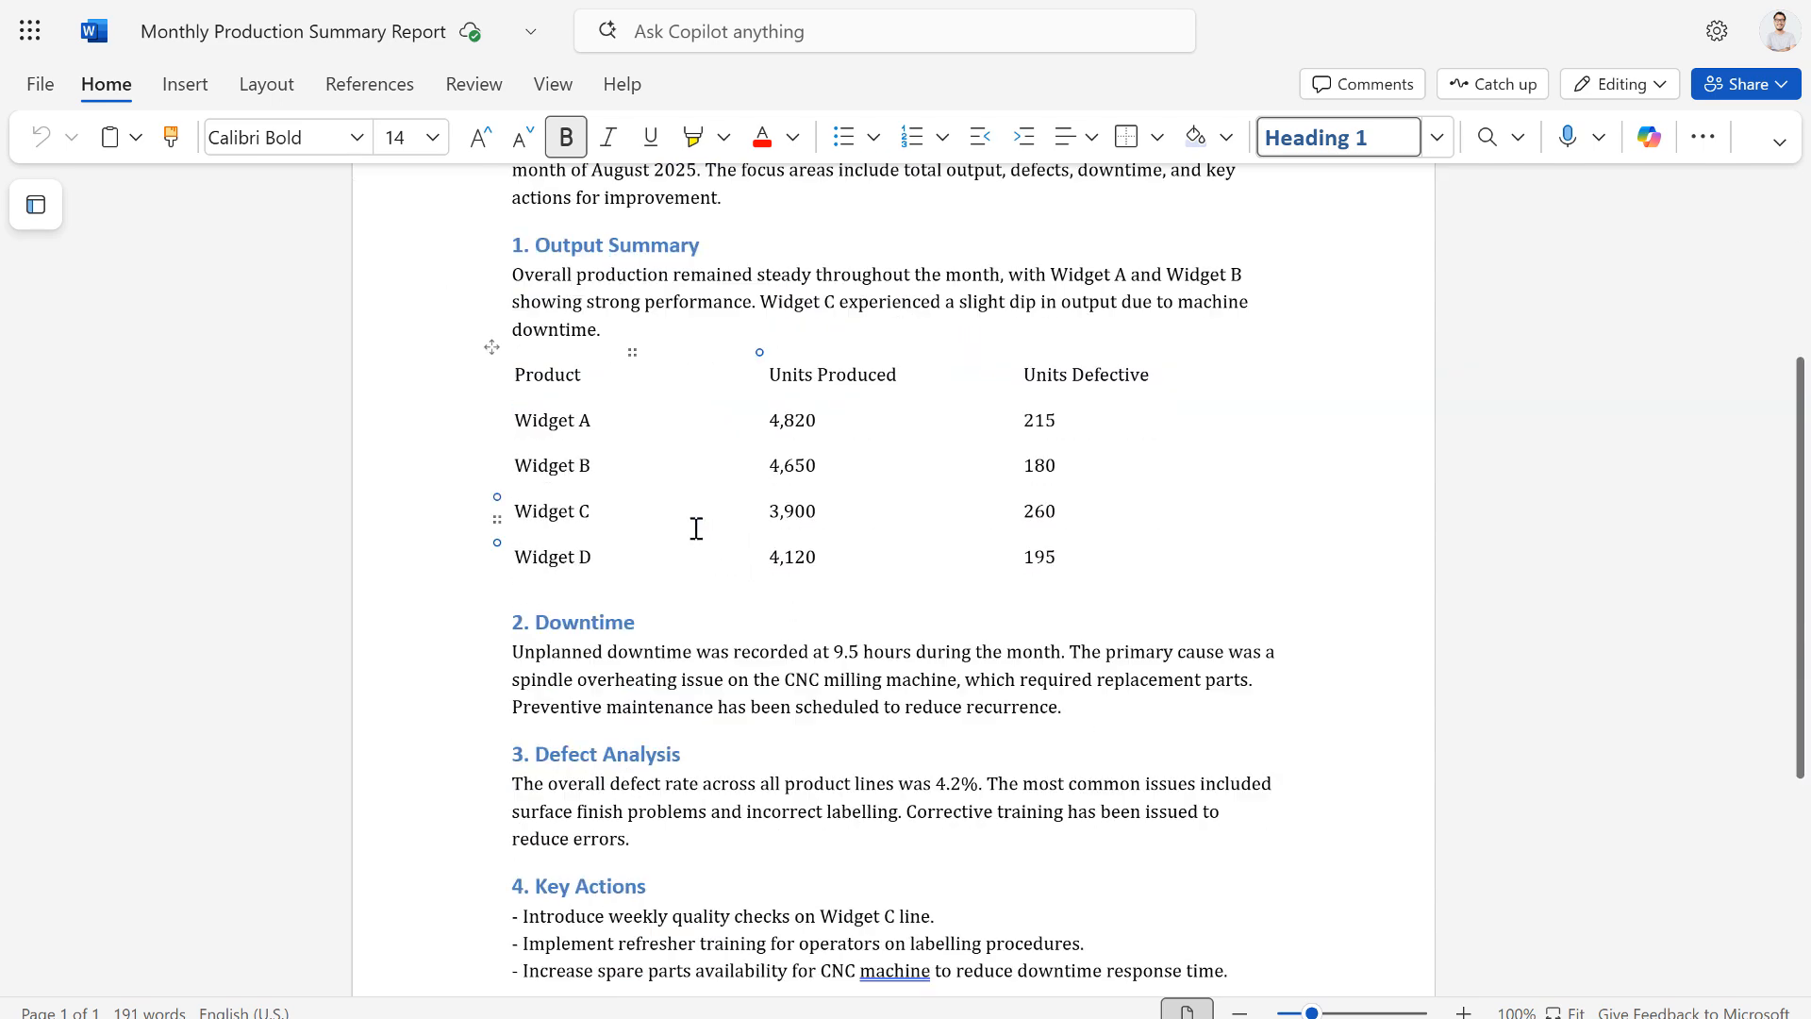
pyautogui.scroll(4, 696, 554)
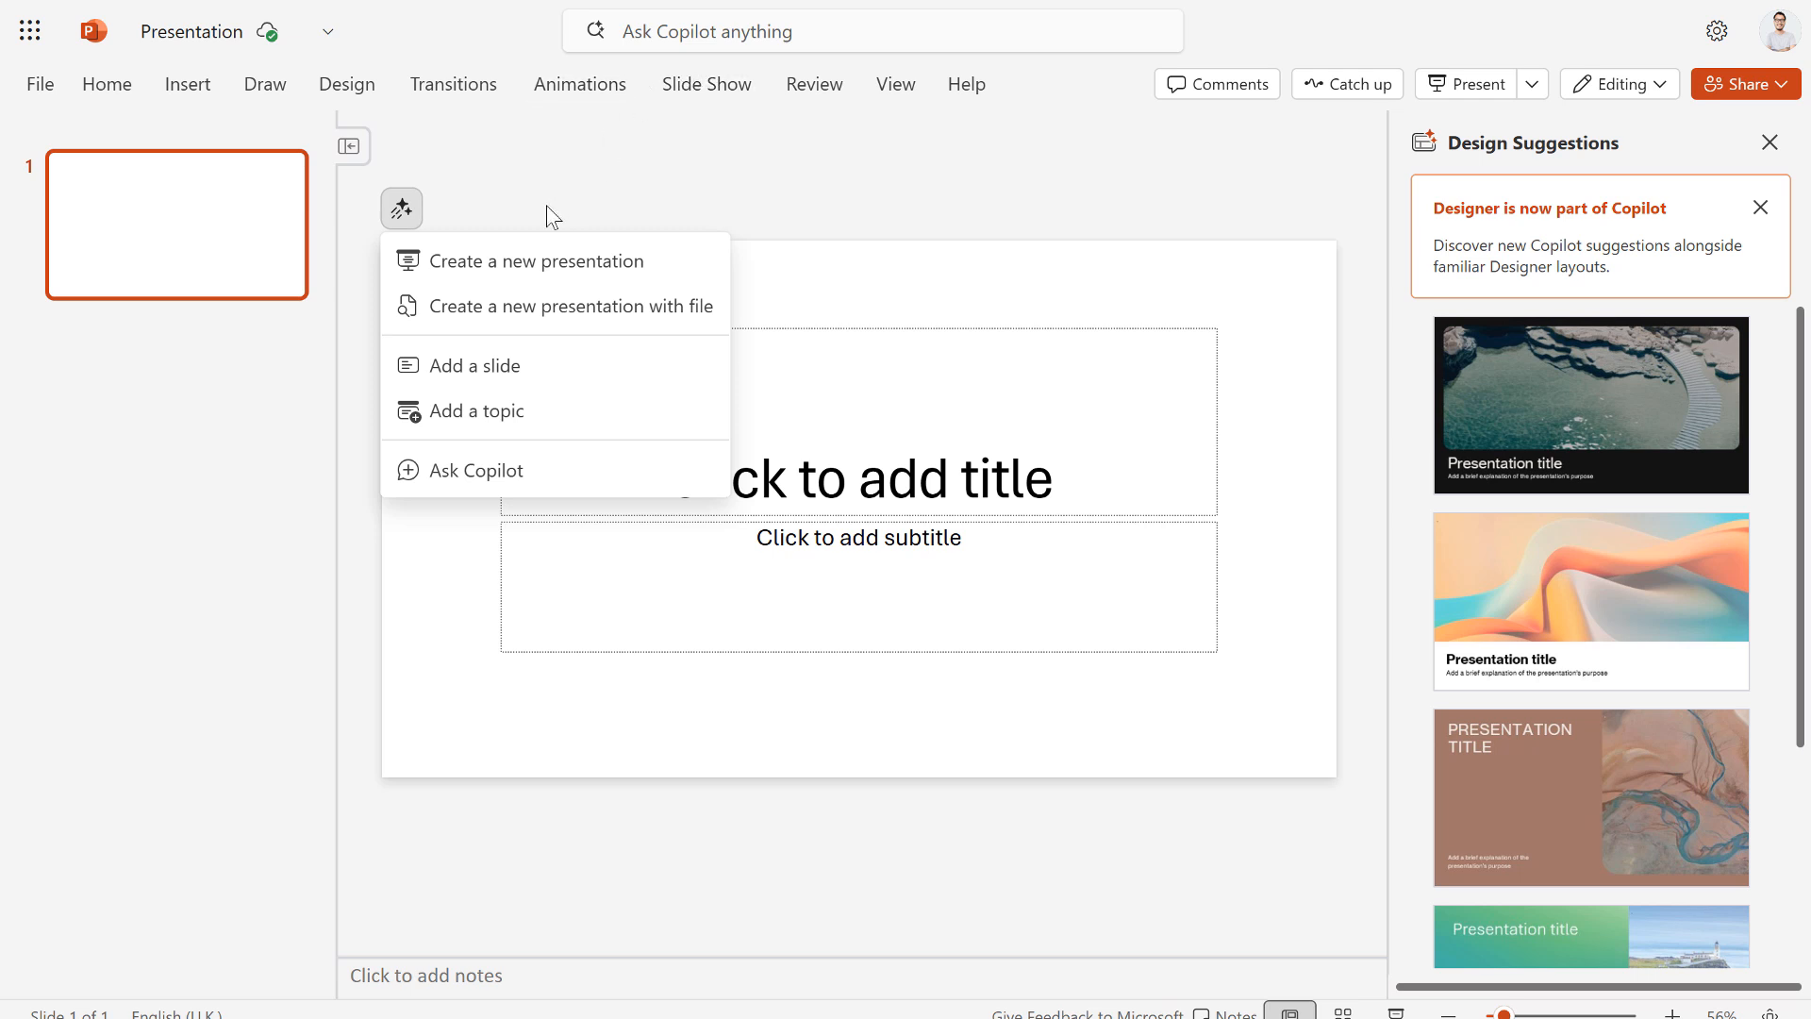
# Step: In PowerPoint, start a Copilot presentation from a file, referencing Monthly Production Summary Report.docx
pyautogui.click(547, 321)
pyautogui.write('/')
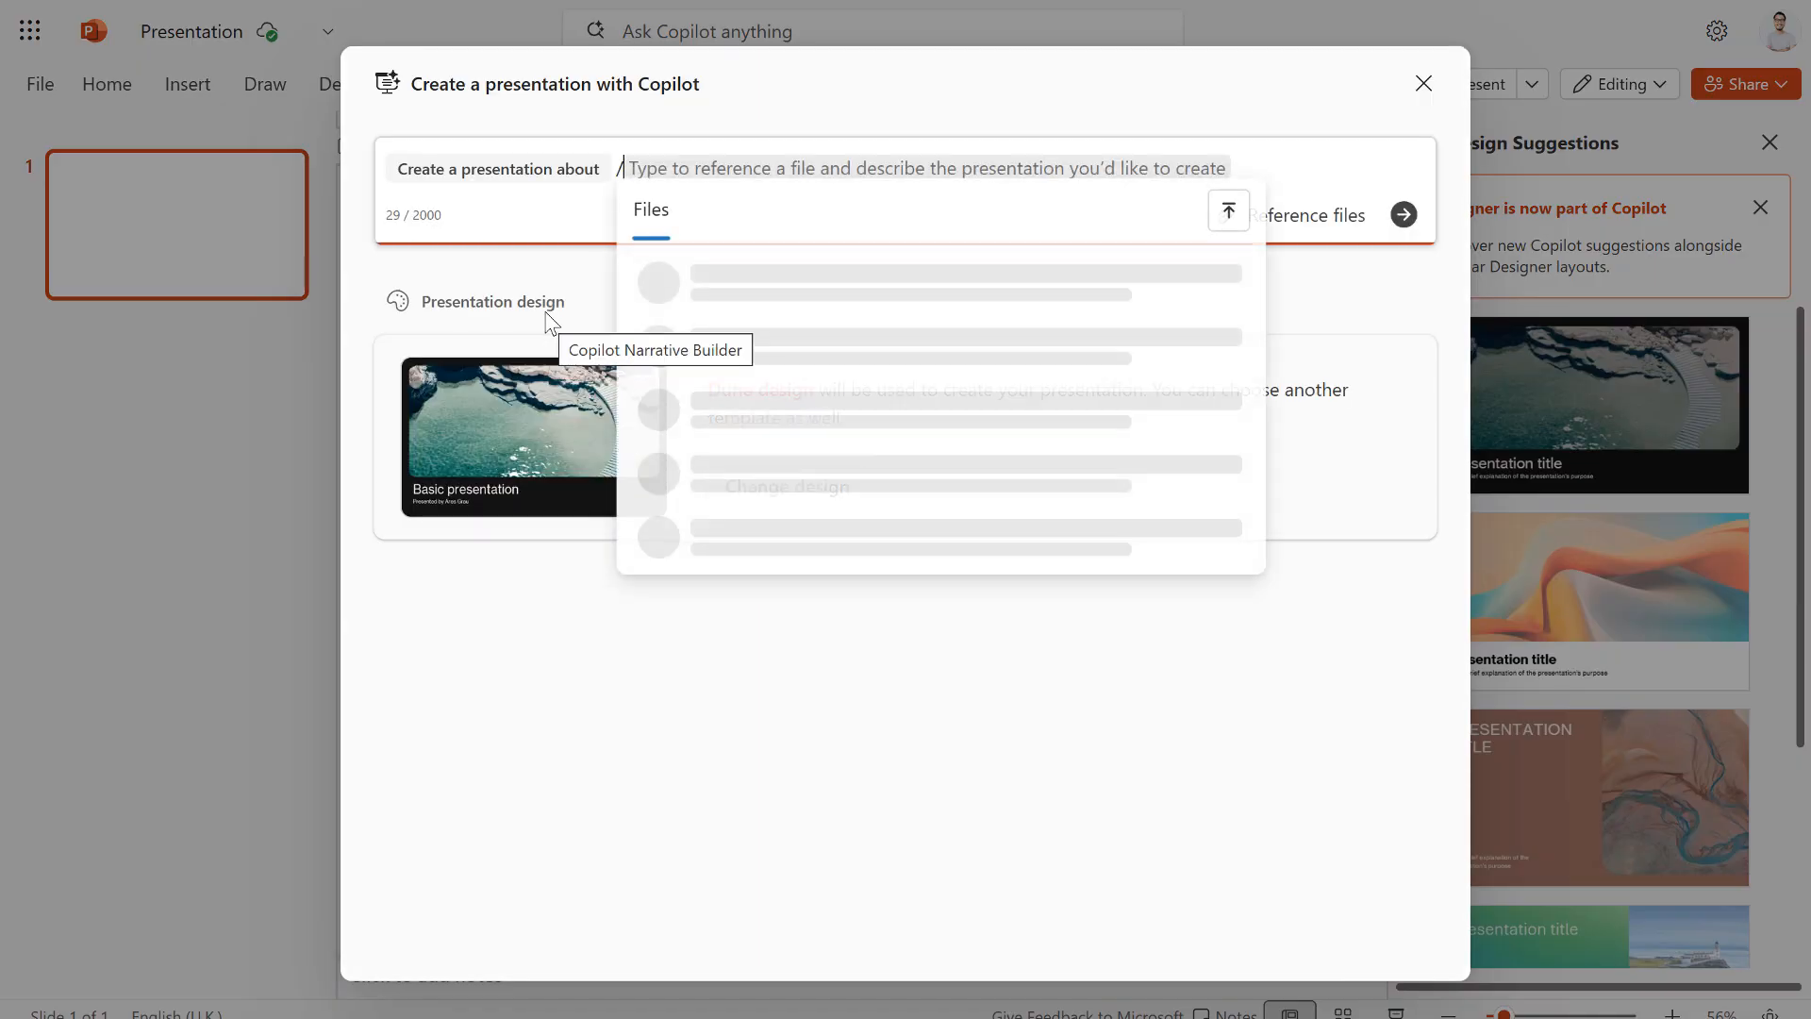
pyautogui.scroll(-5, 917, 370)
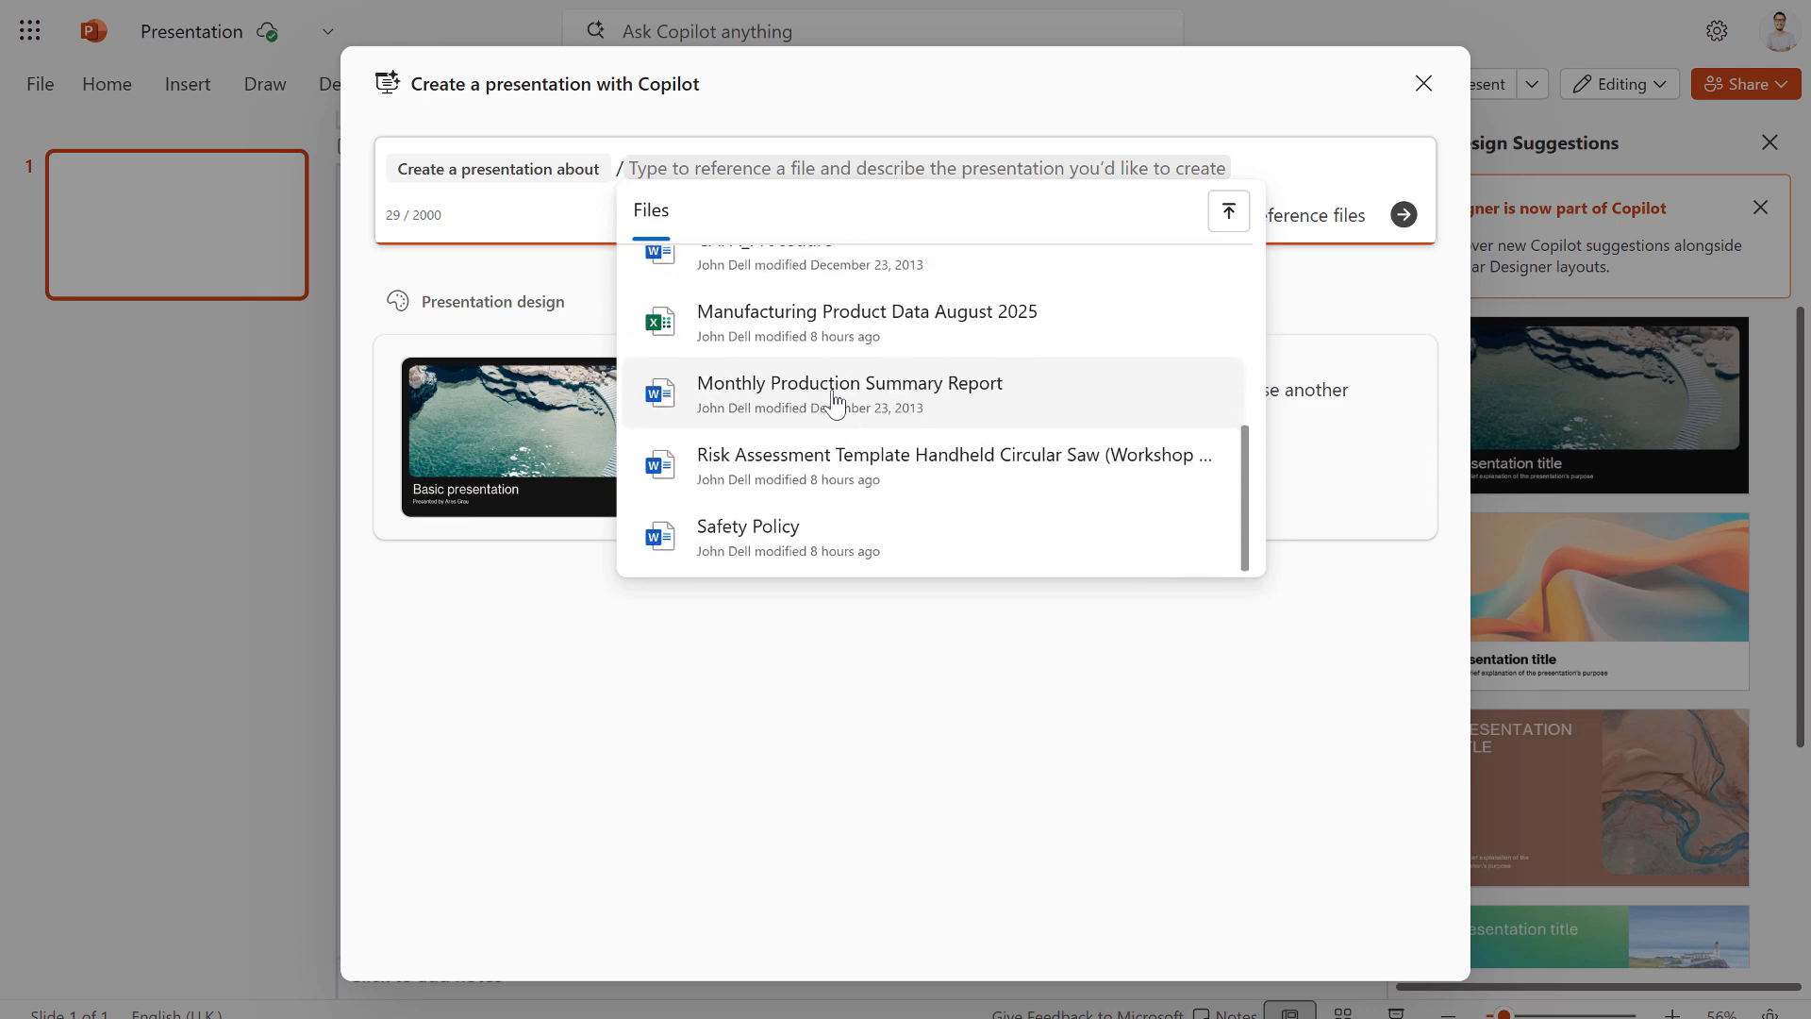
pyautogui.click(866, 401)
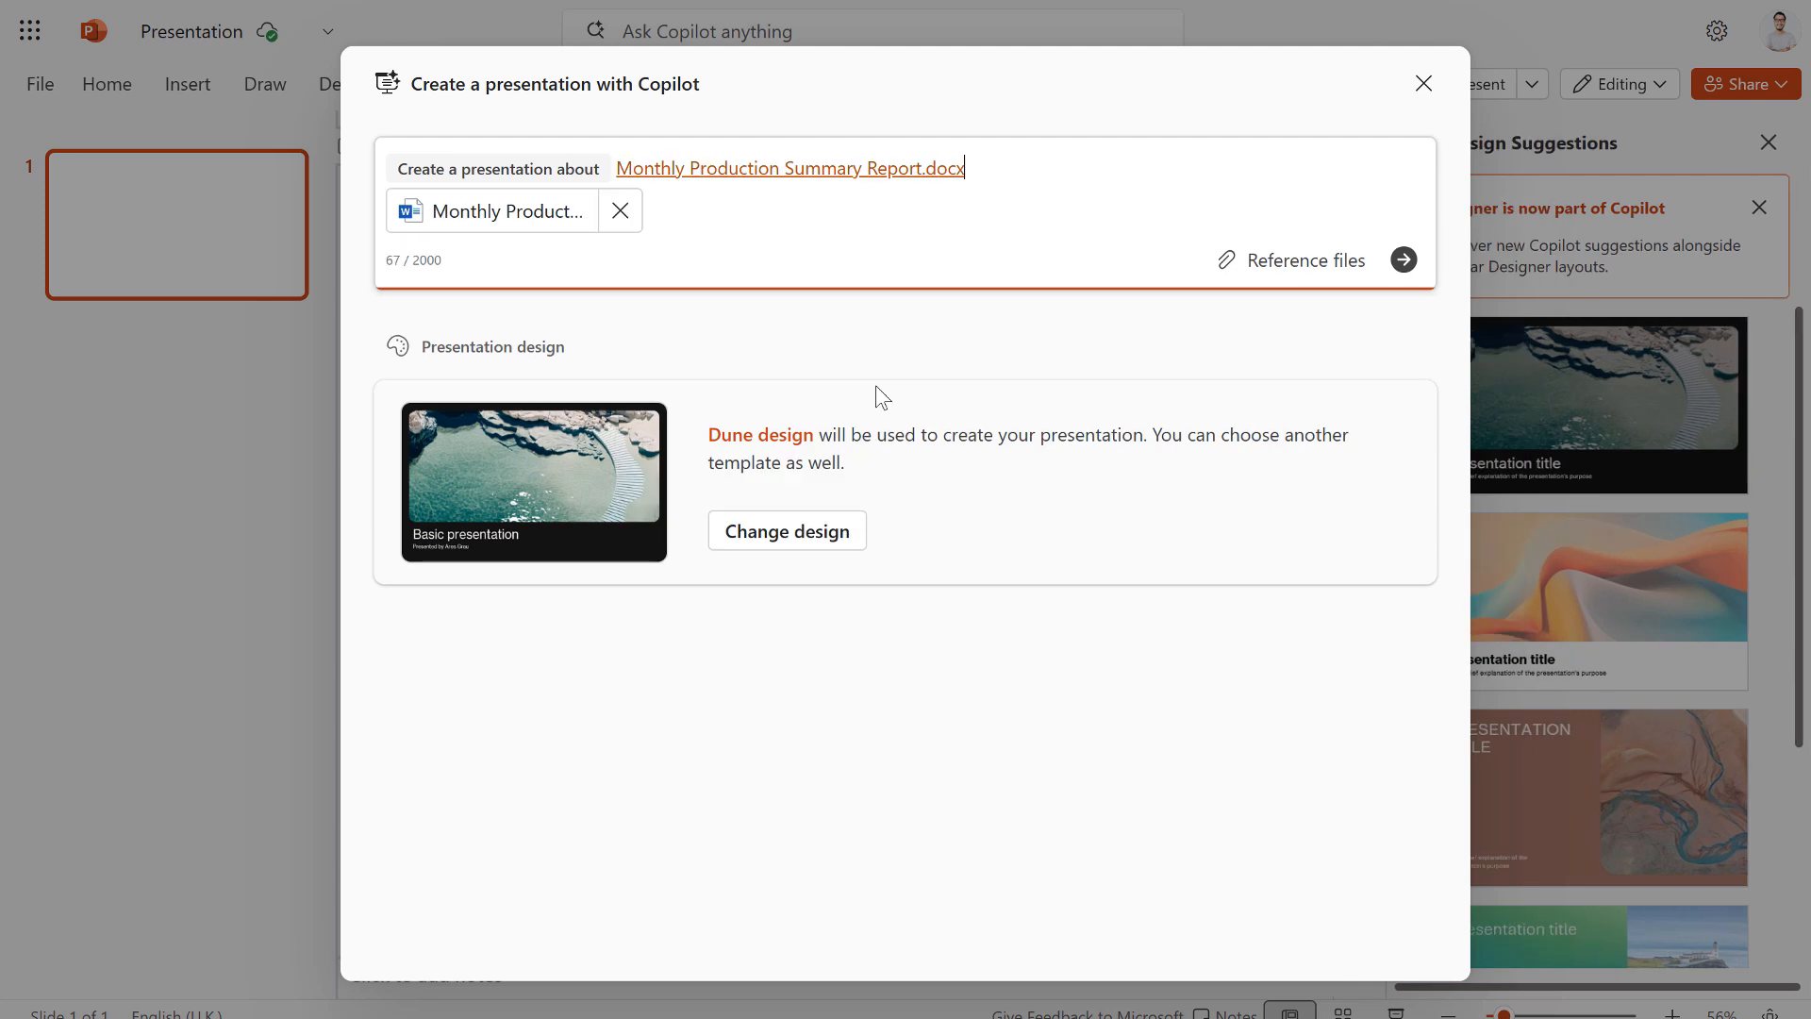
pyautogui.click(1010, 840)
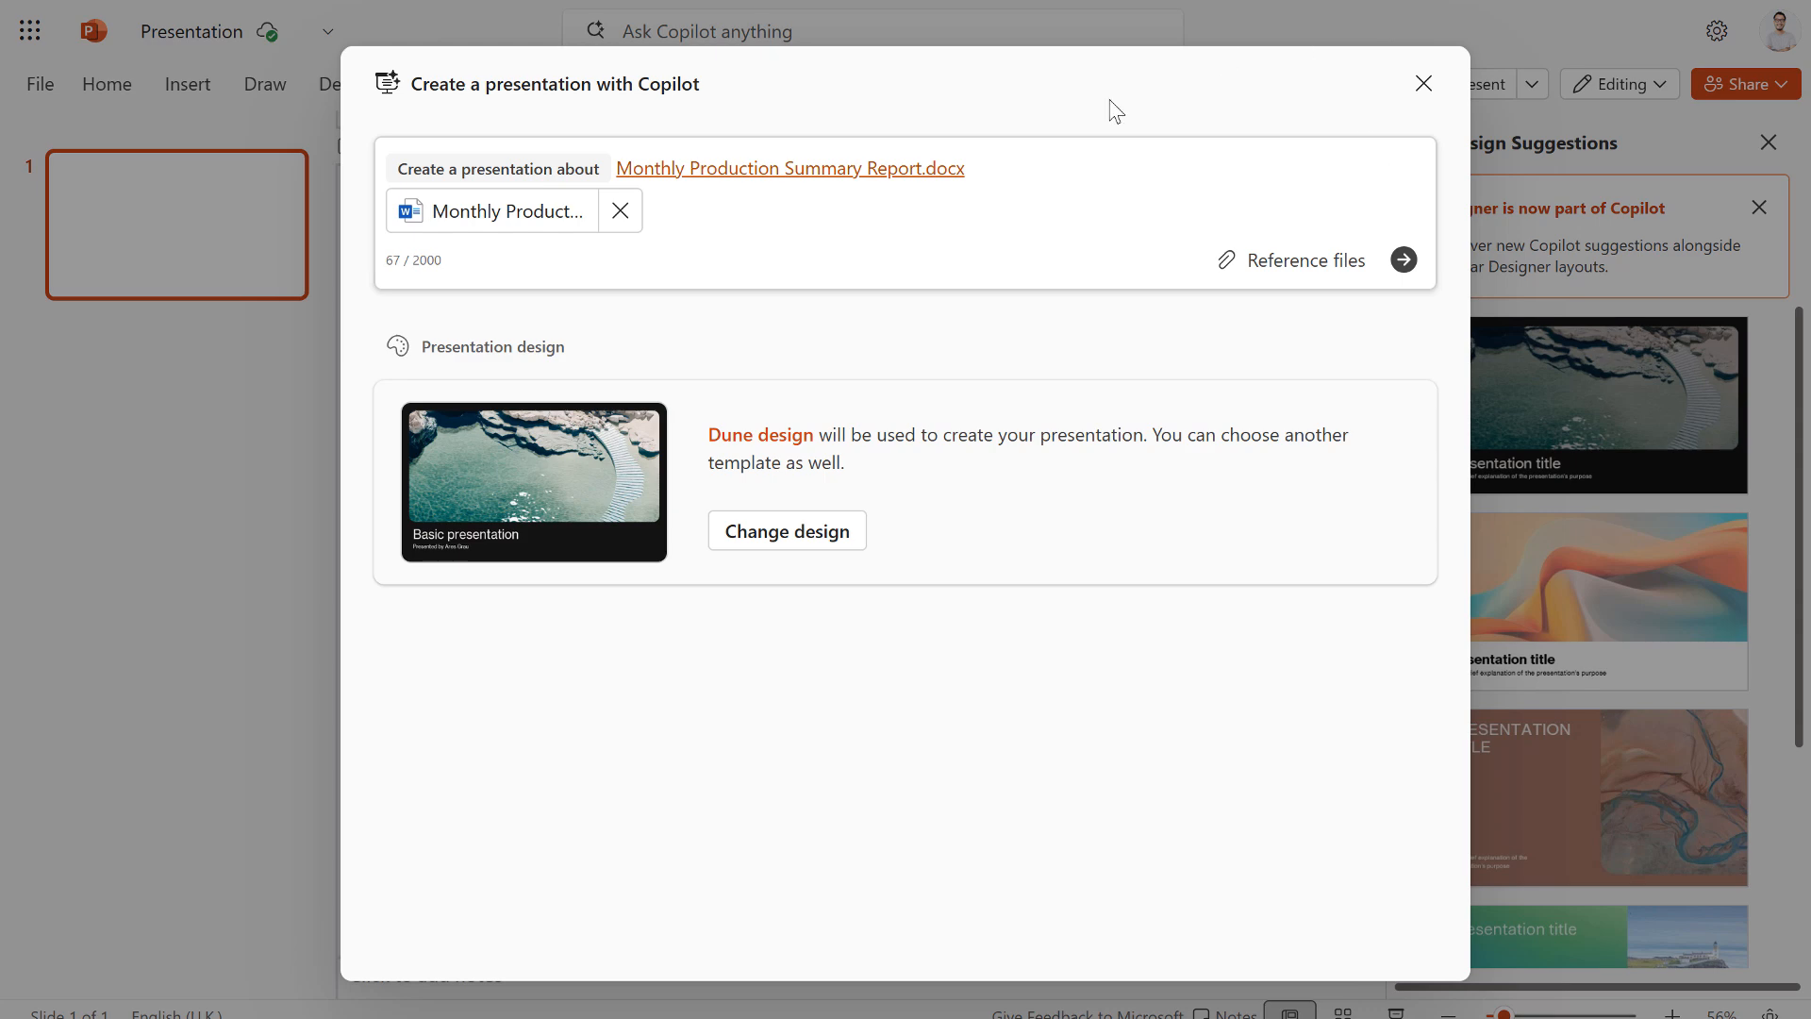
# Step: Prompt Copilot with "Create a 3-slide summary presentation from my Monthly Production Report in Word." and generate the slides from its outline
pyautogui.click(1083, 168)
pyautogui.write('Create a 3-slide summary presentation from my Monthly Production Report in Word.')
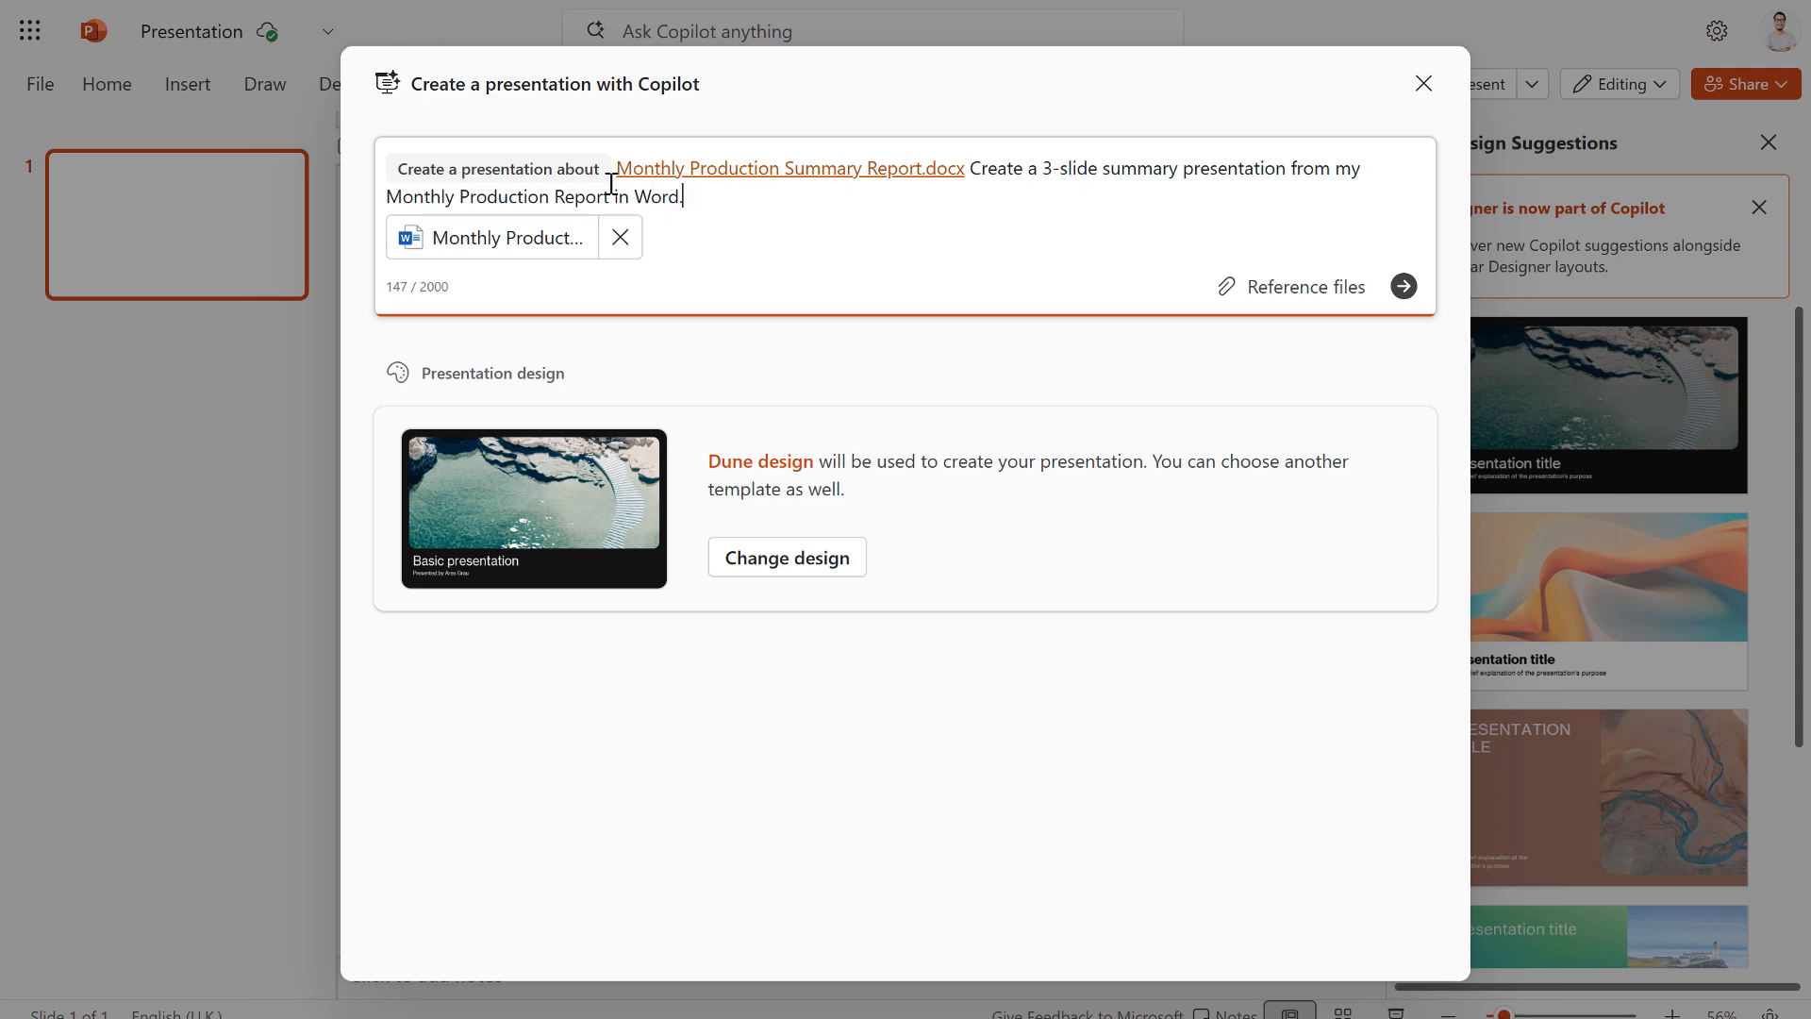
pyautogui.click(1403, 286)
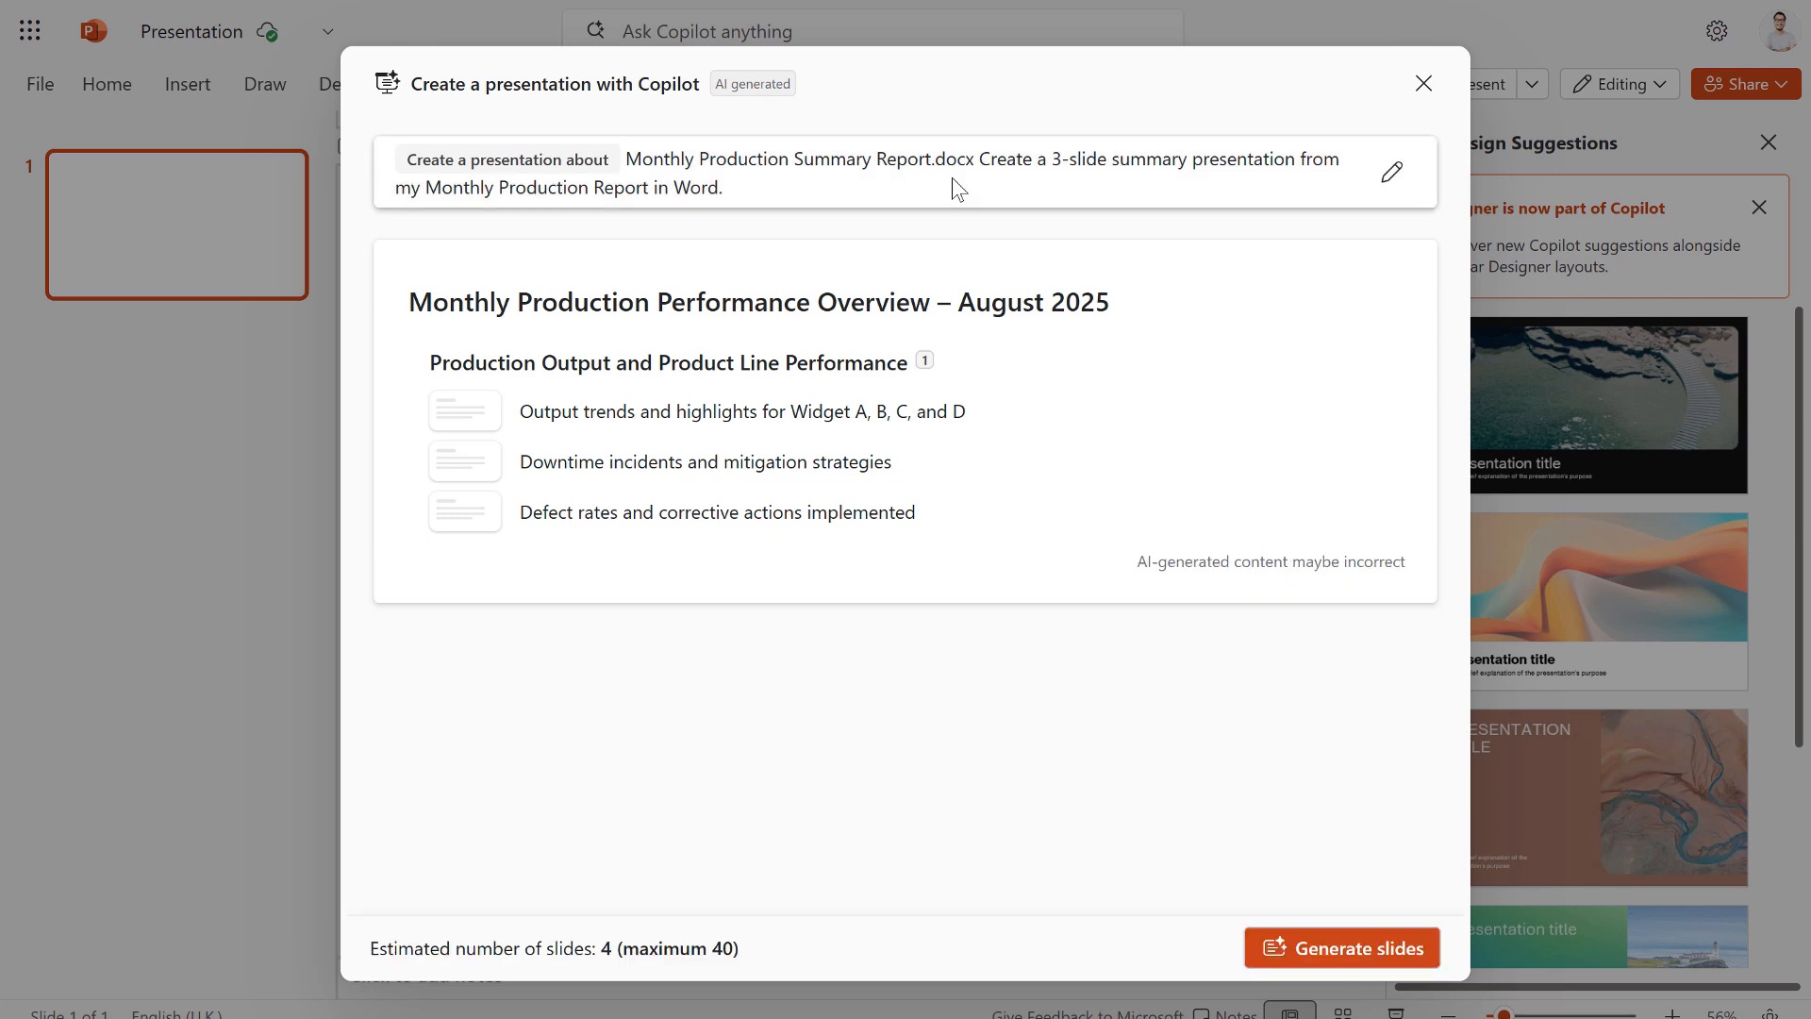
pyautogui.click(1314, 953)
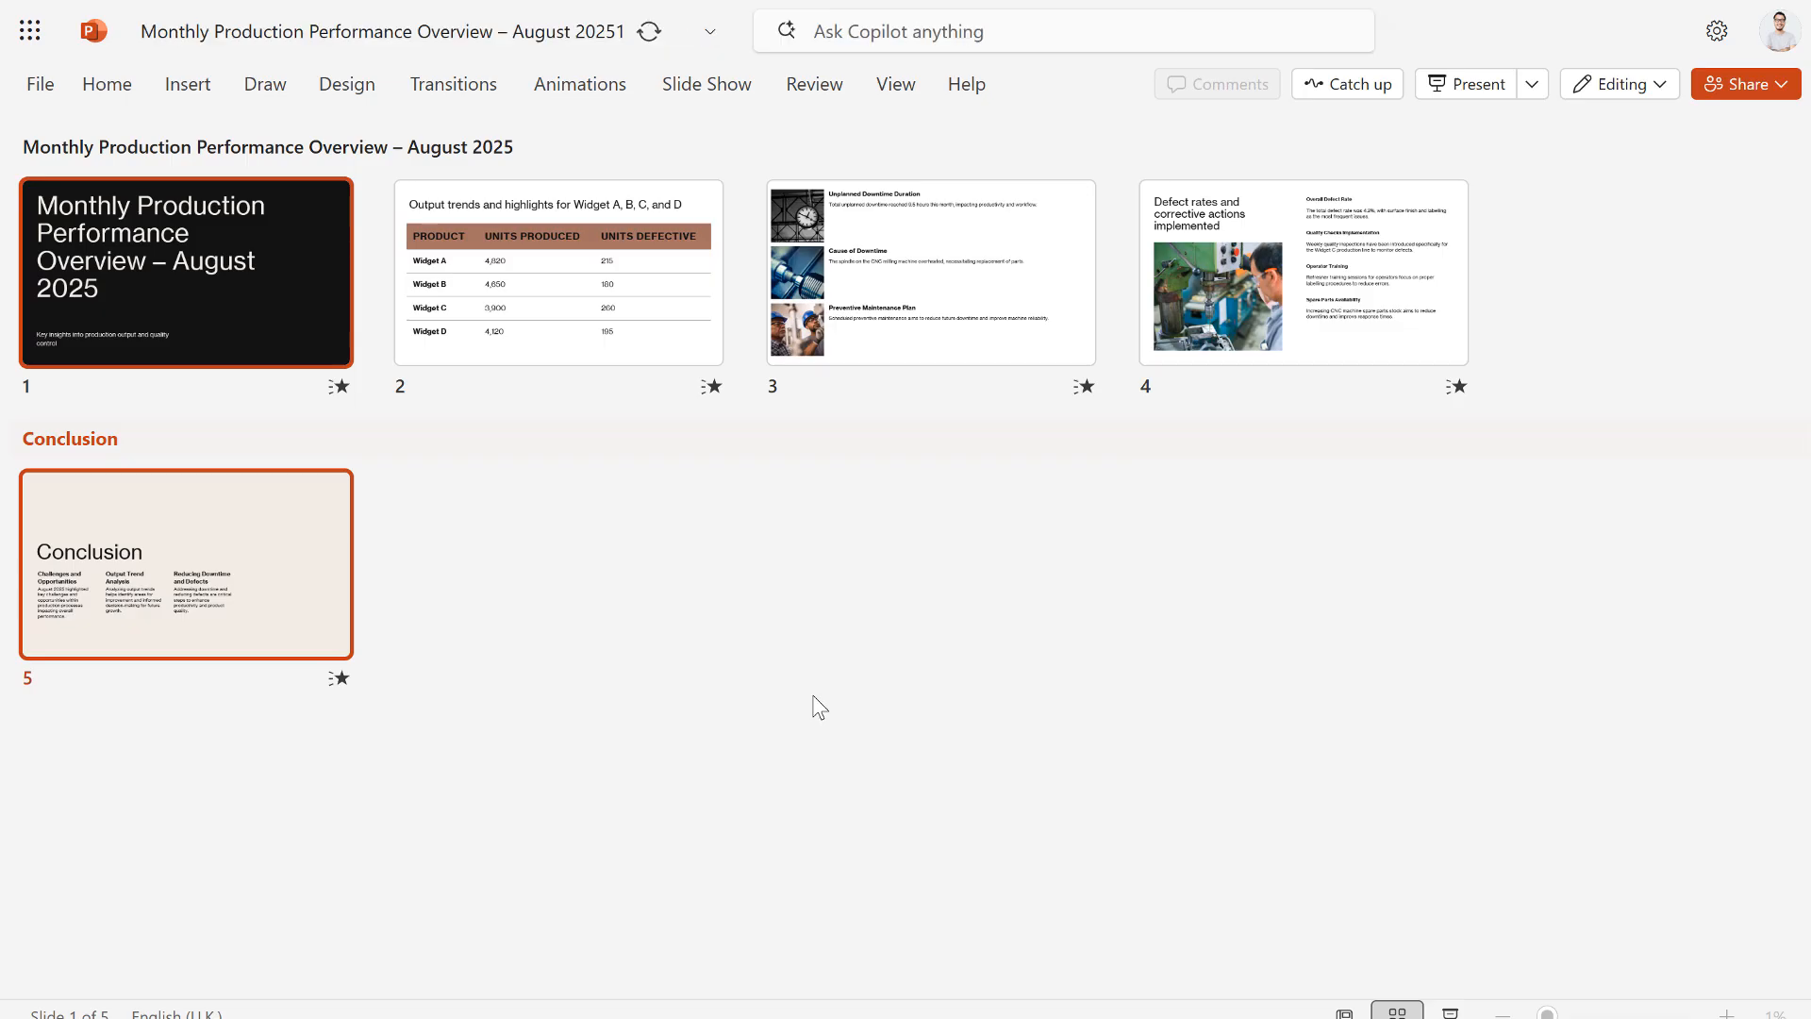
# Step: Review the generated slides on widget output, downtime incidents and defect rates, and return to the output slide
pyautogui.click(521, 306)
pyautogui.doubleClick(542, 300)
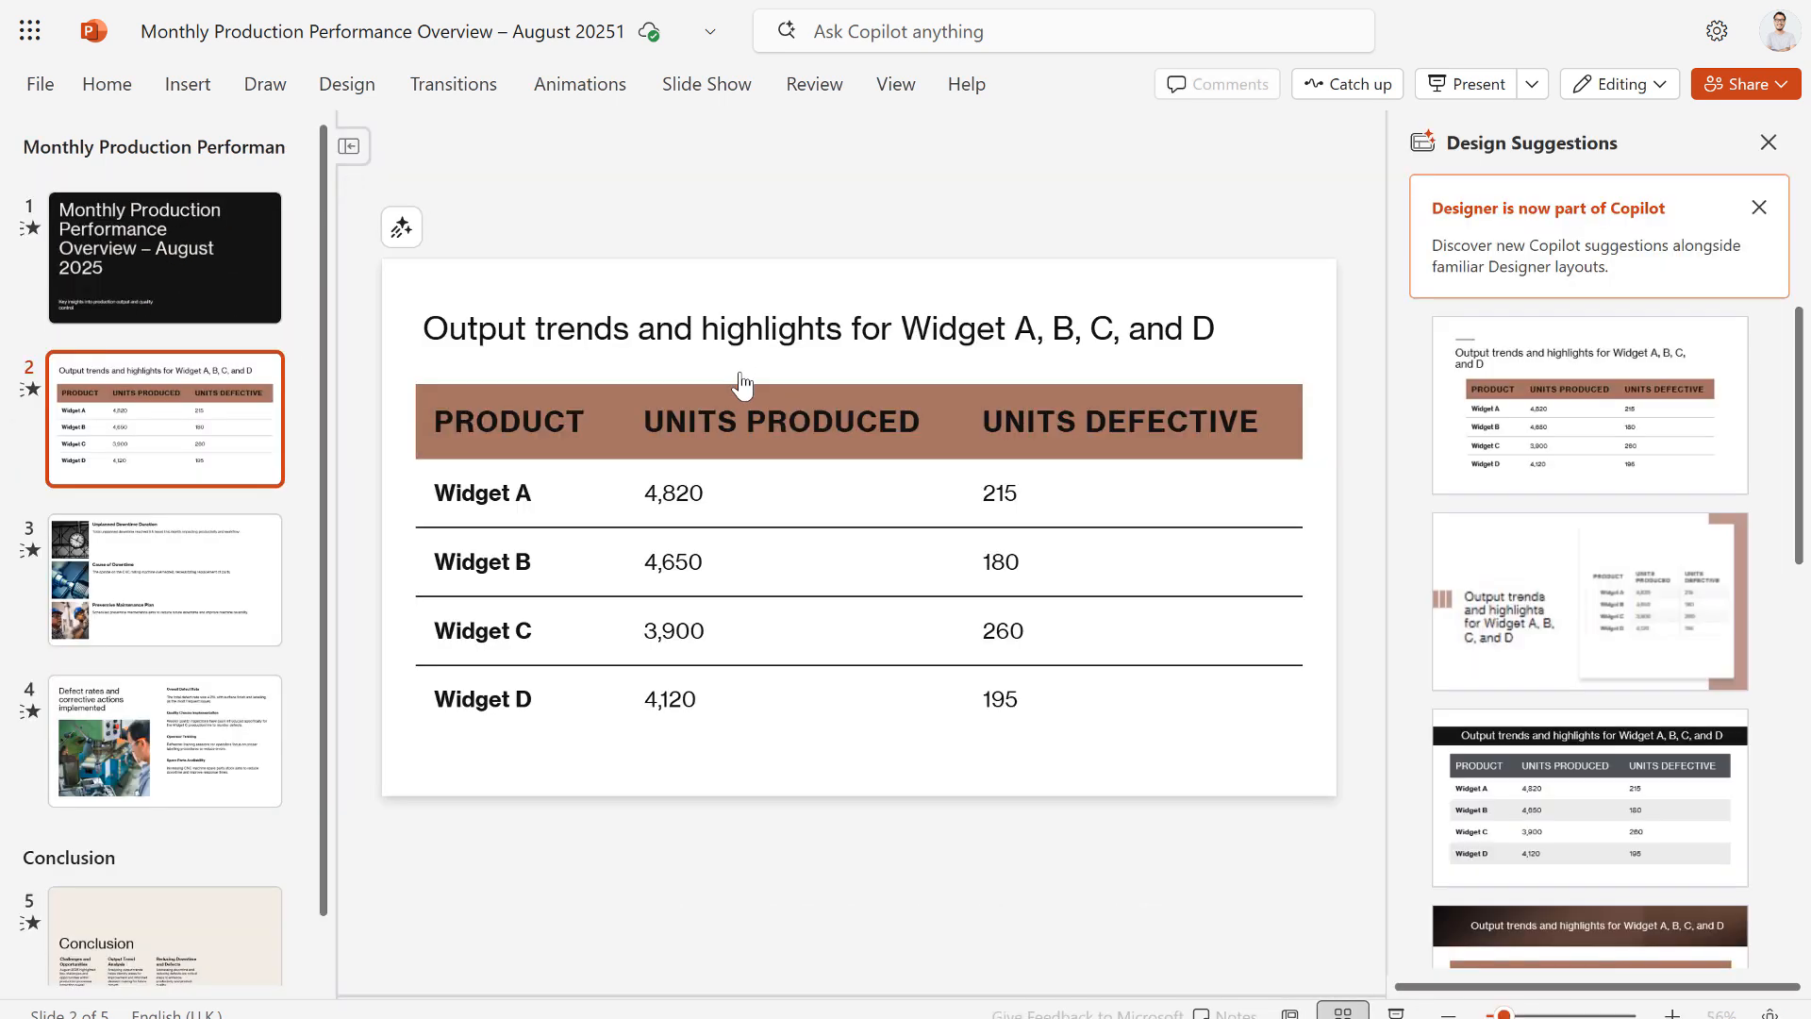
pyautogui.click(177, 600)
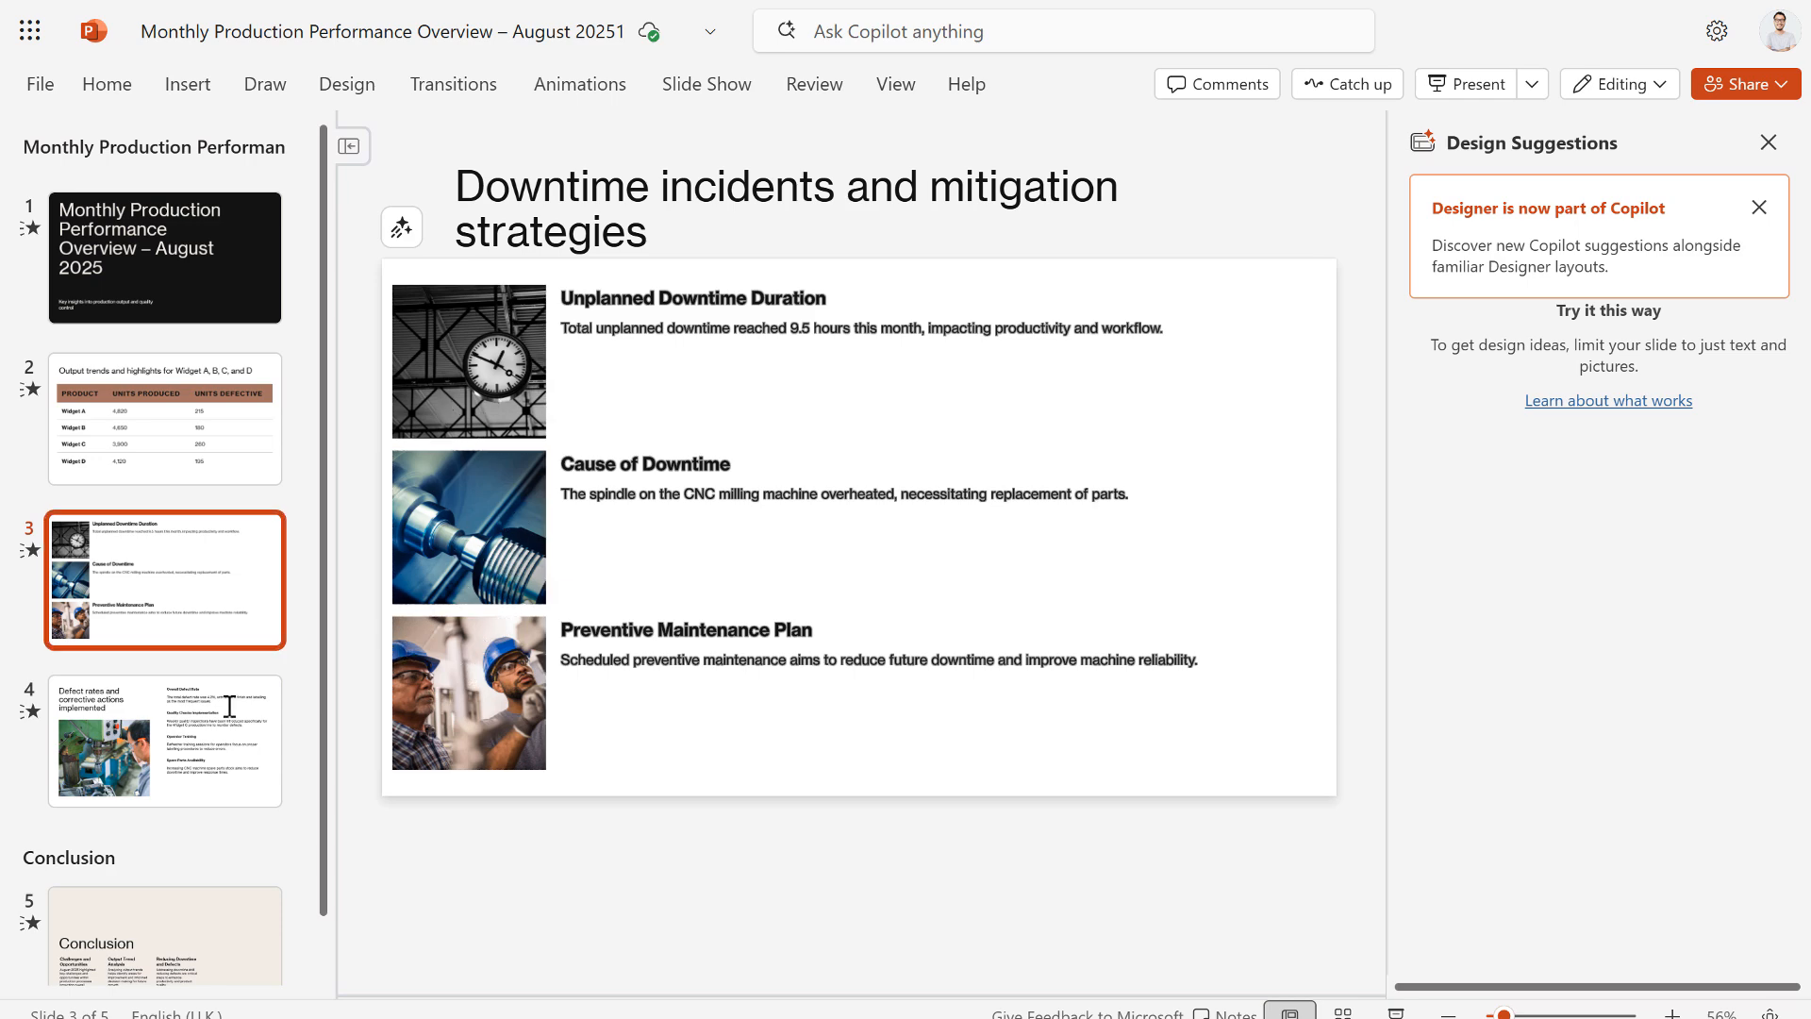
pyautogui.click(177, 717)
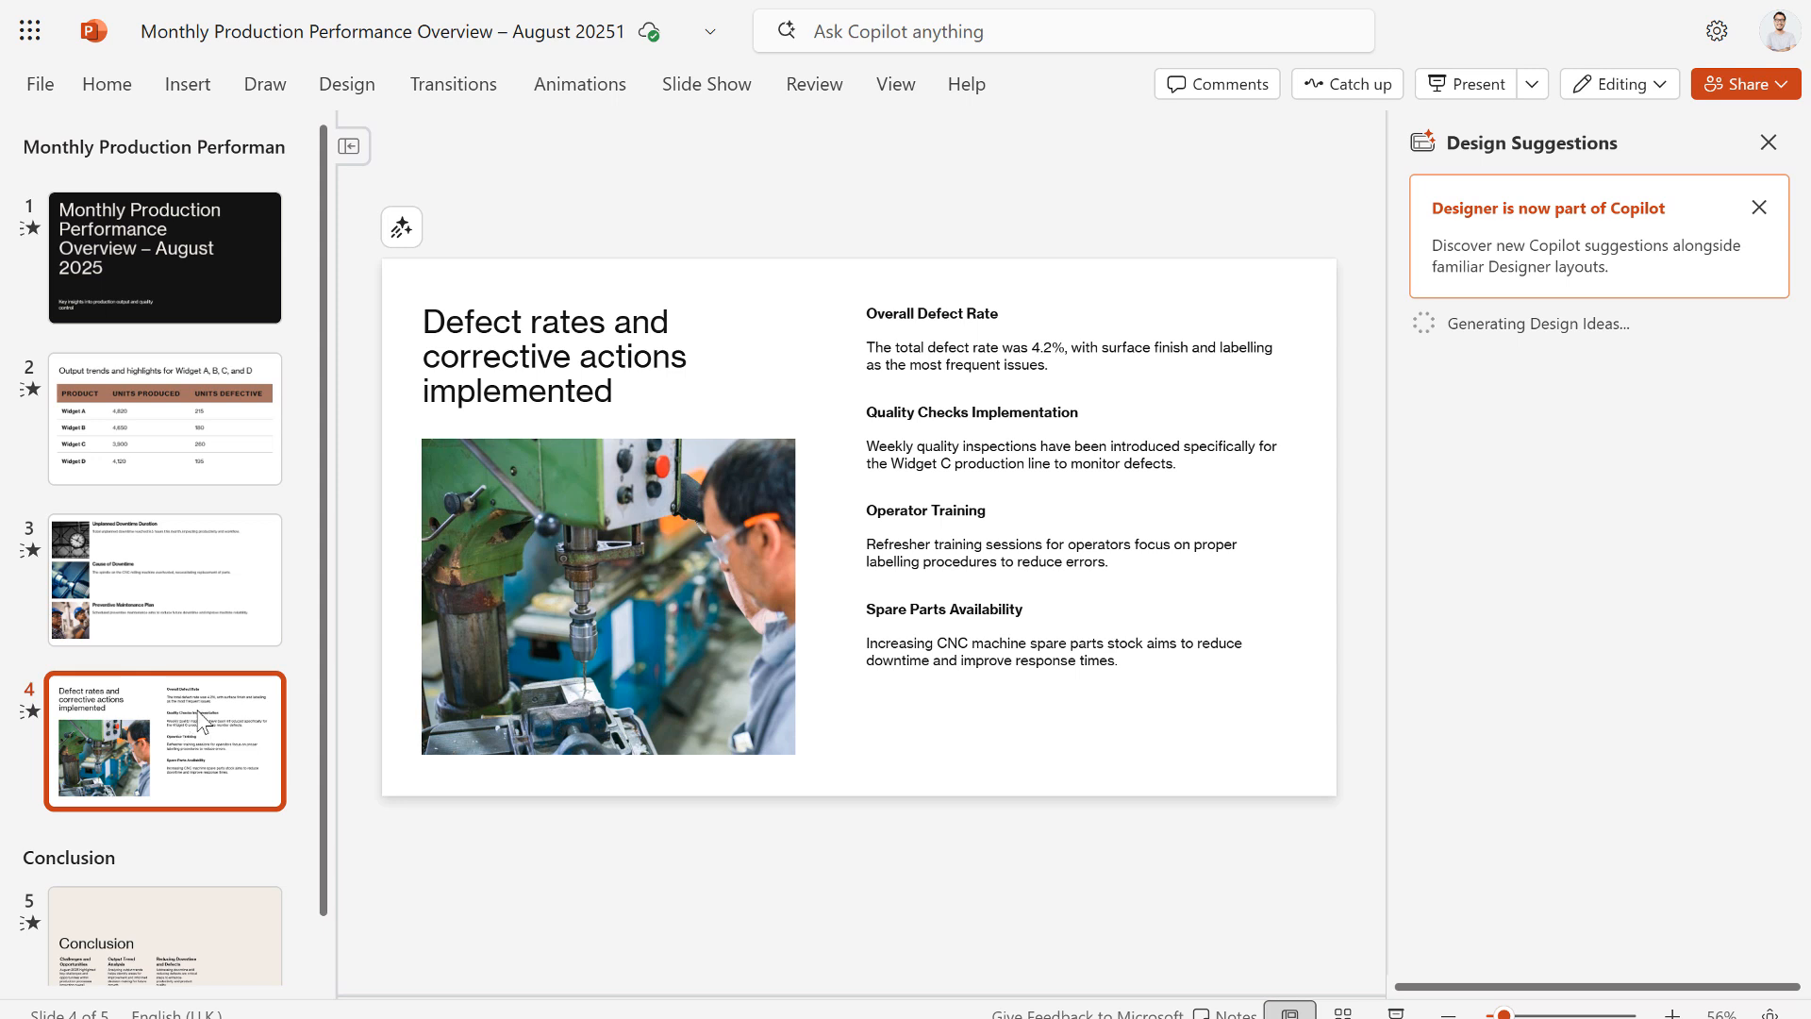
pyautogui.click(186, 412)
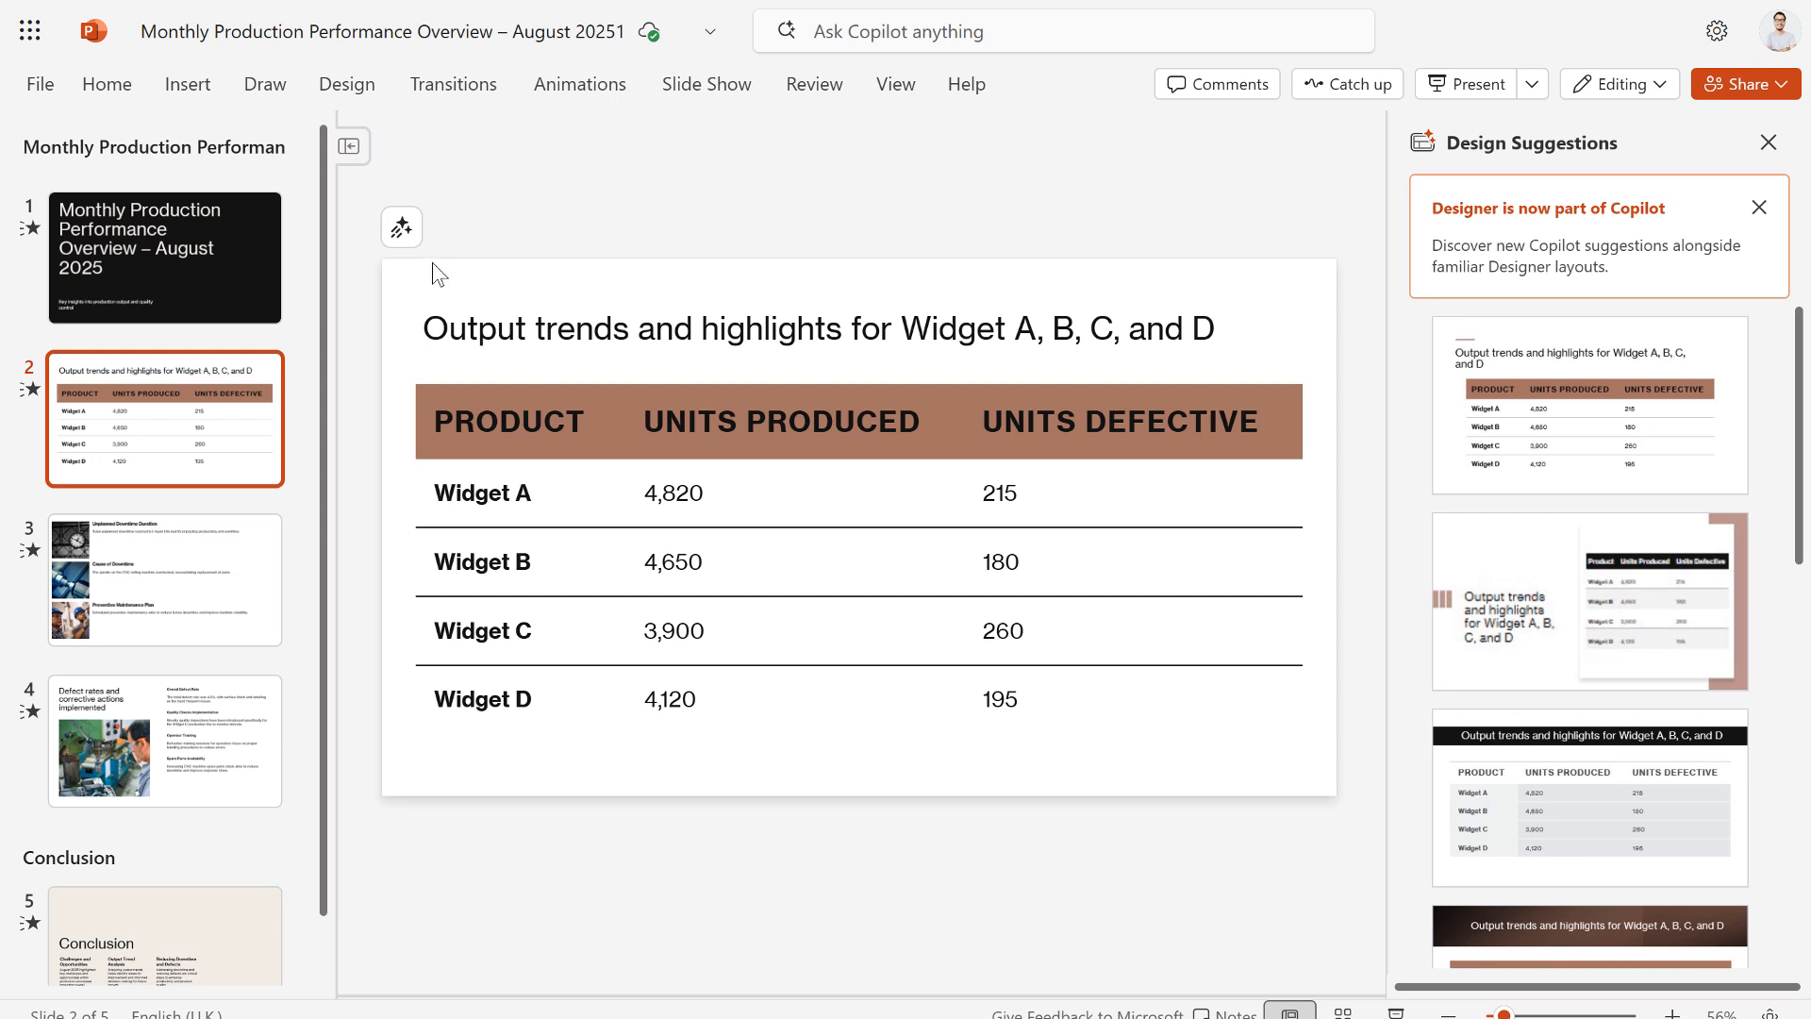
# Step: Start another Copilot presentation from a file, again referencing Monthly Production Summary Report.docx
pyautogui.click(403, 231)
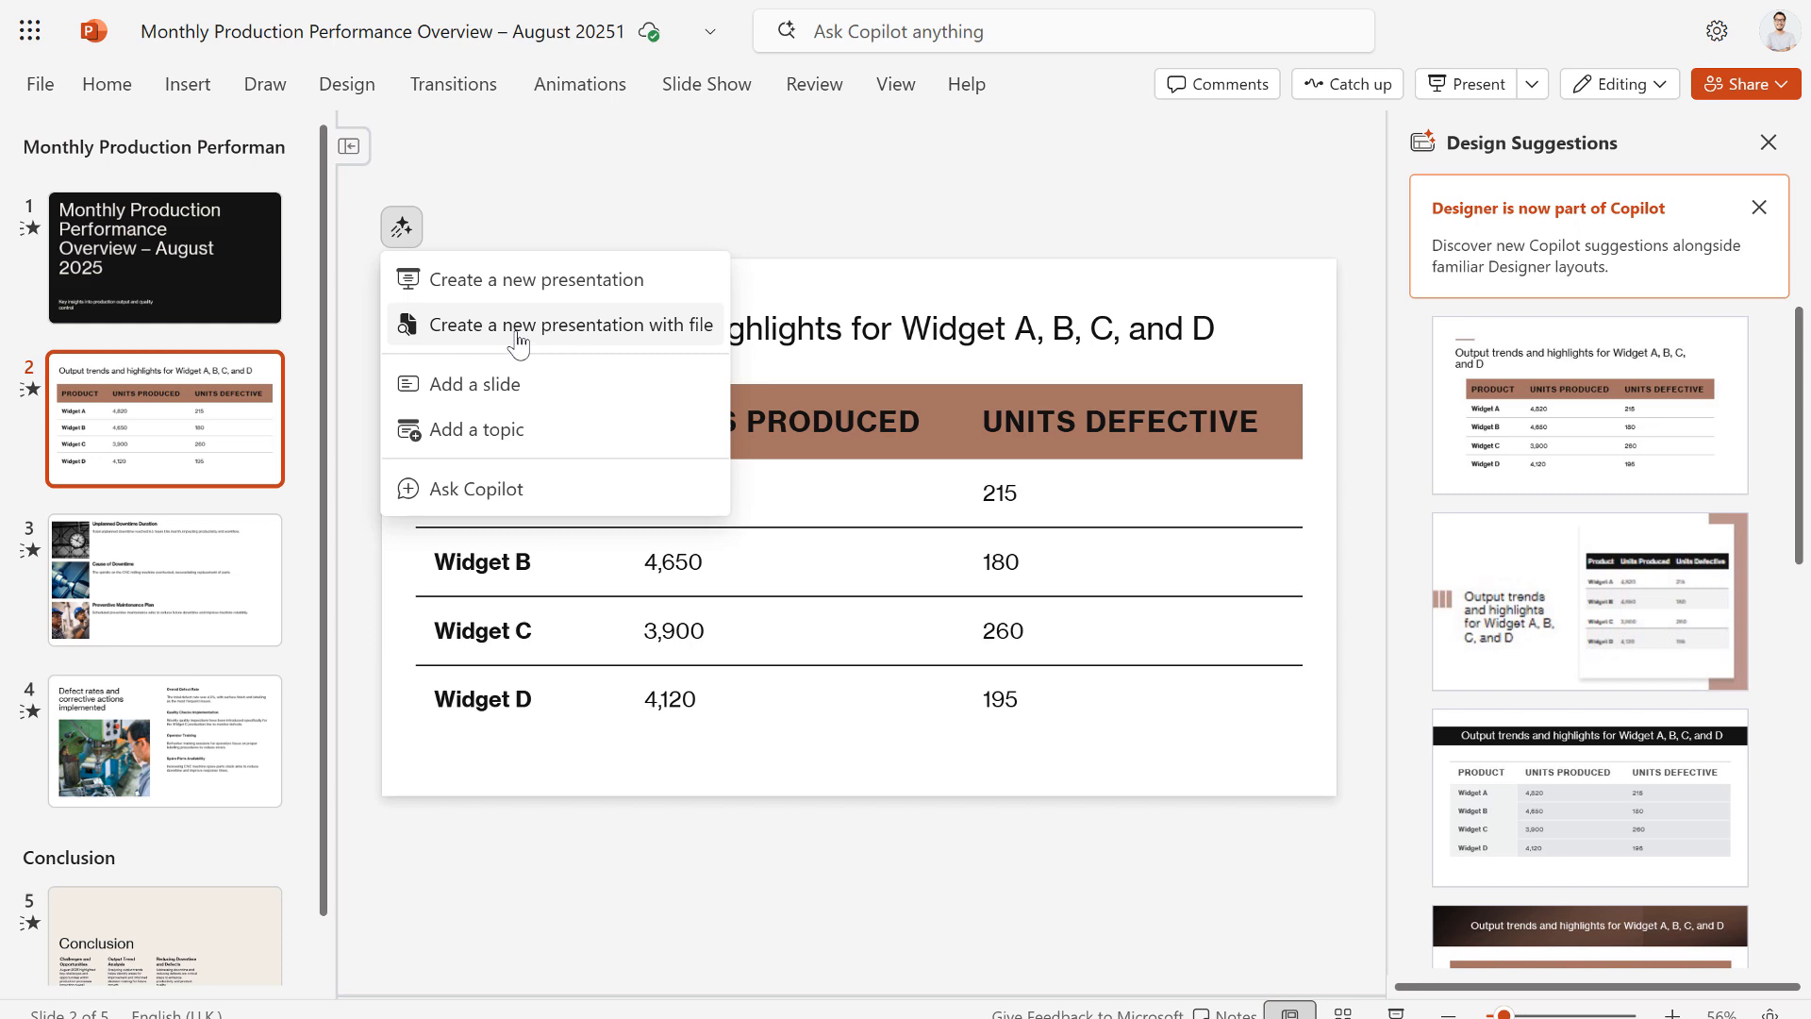
pyautogui.click(552, 339)
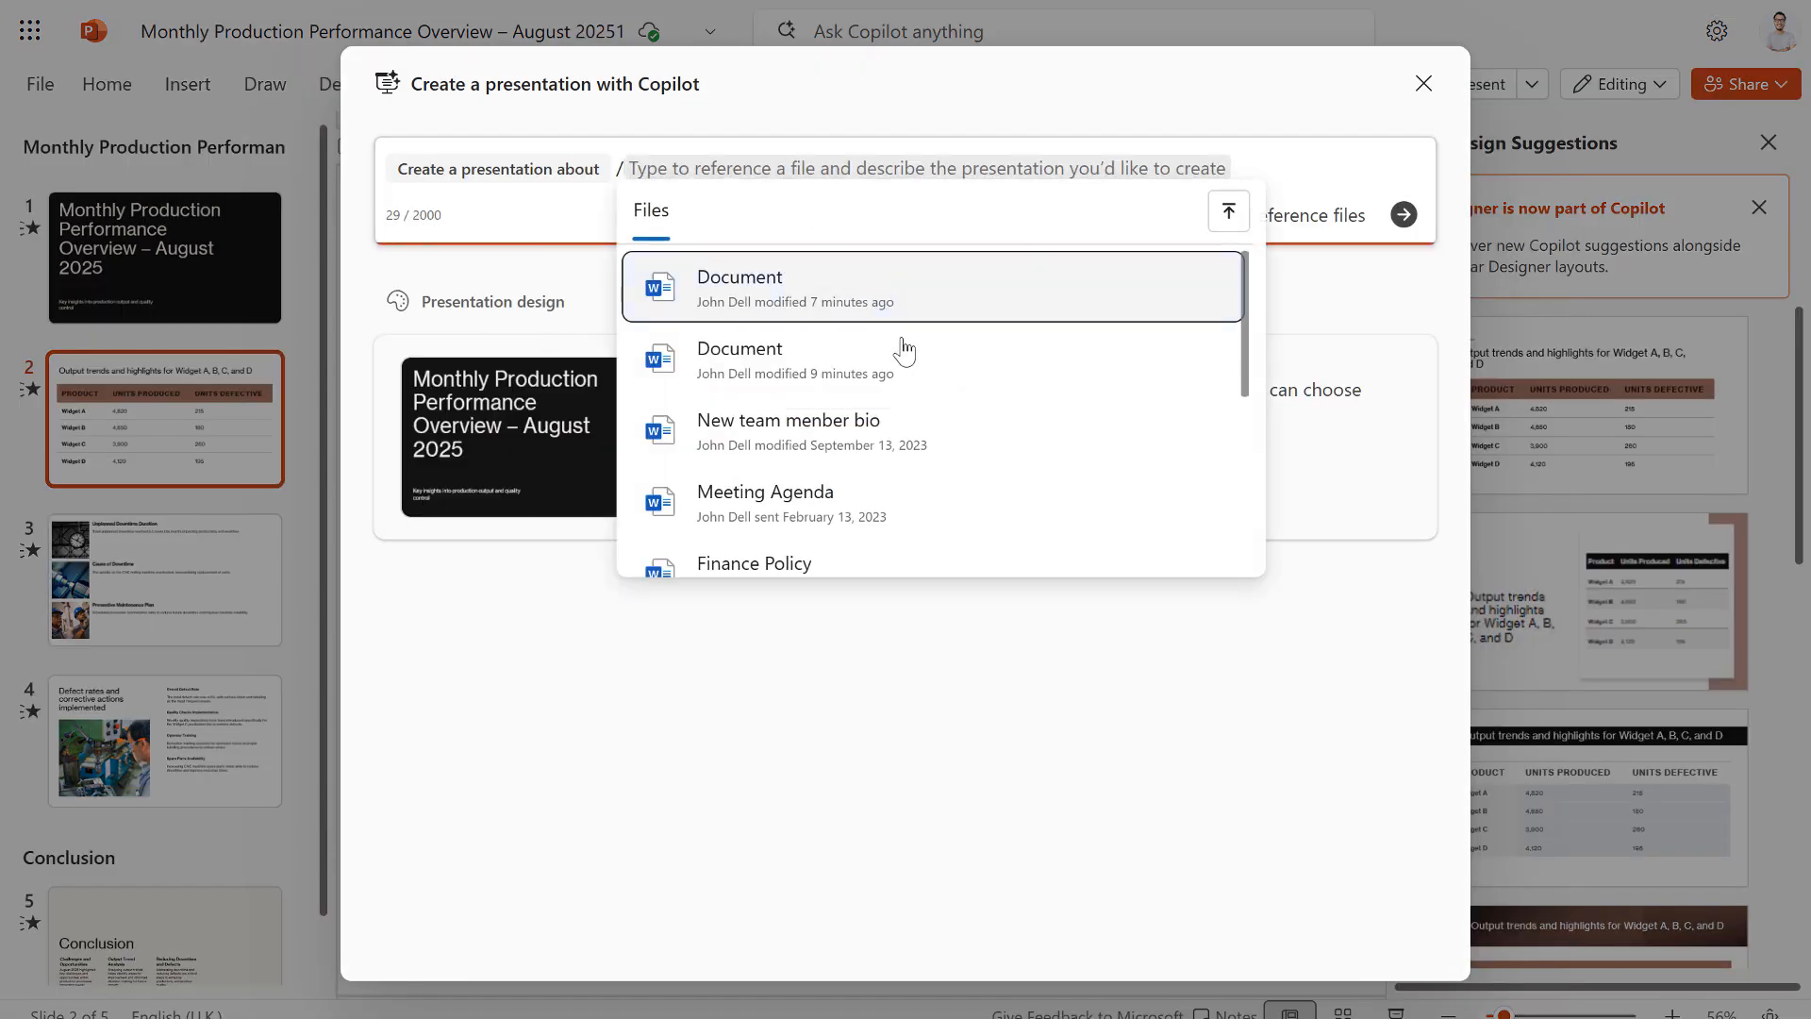
pyautogui.scroll(-5, 905, 367)
pyautogui.click(790, 400)
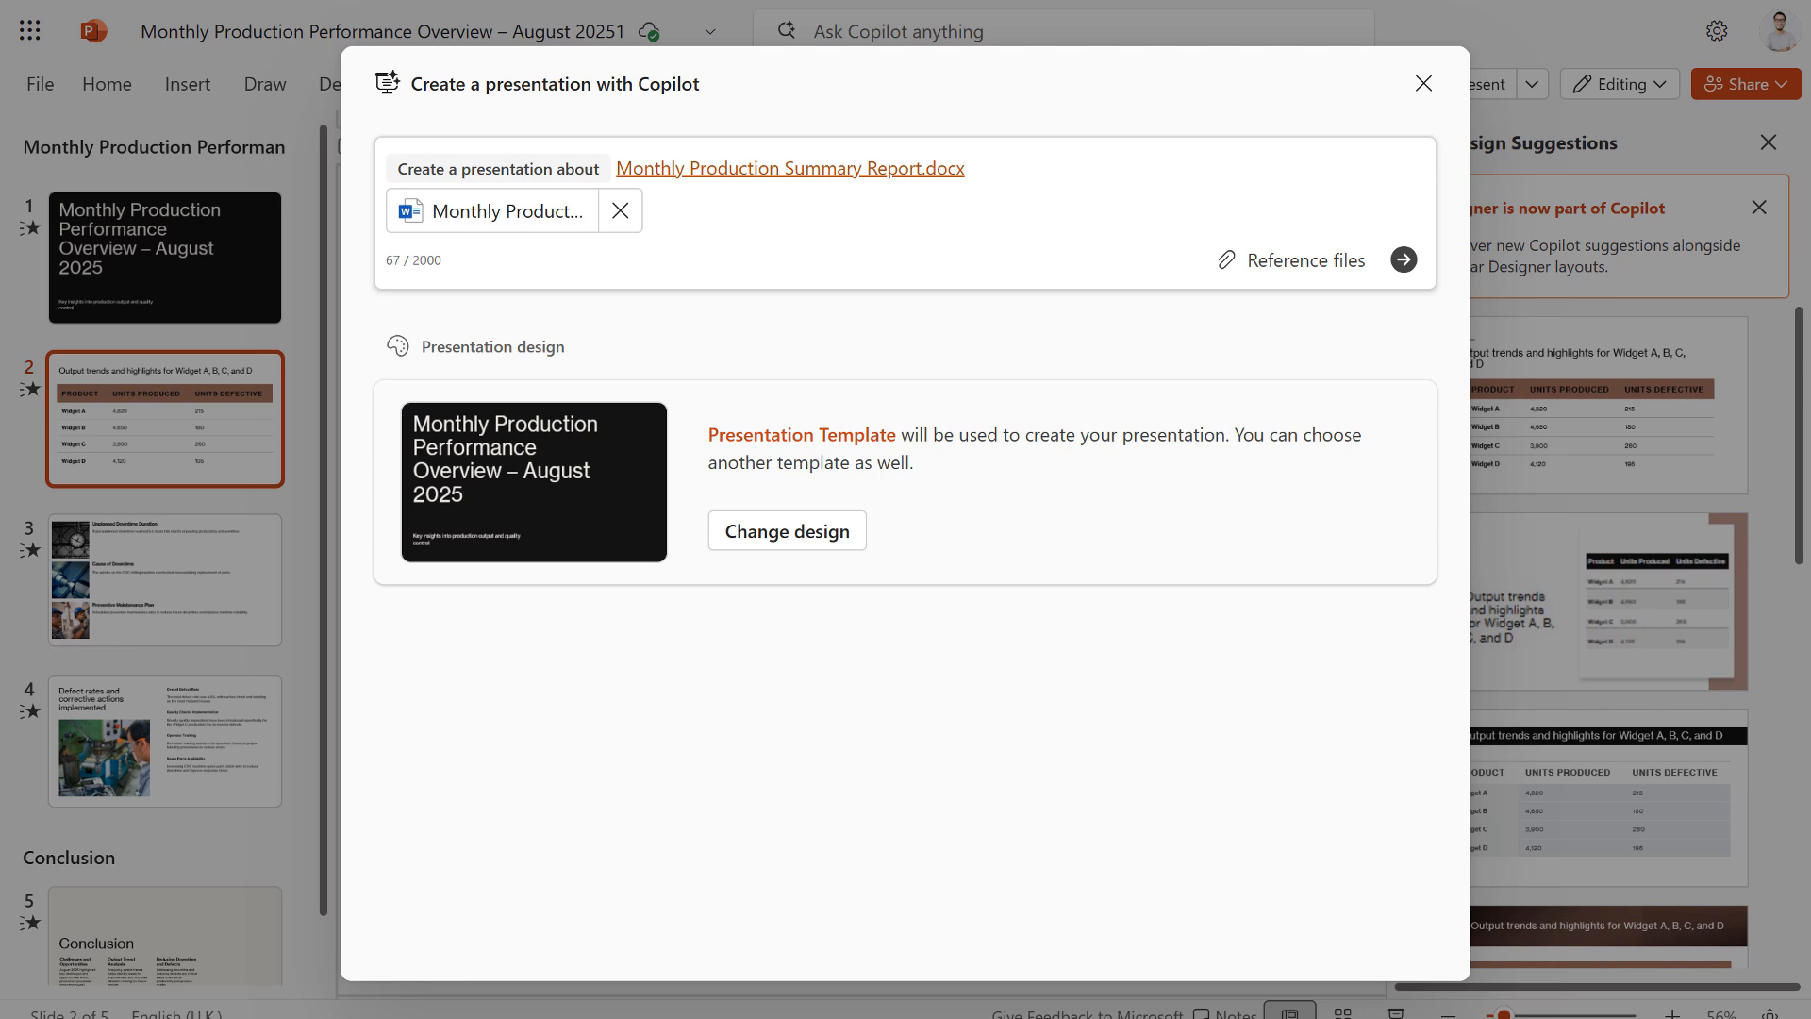
# Step: Request a 3-slide summary of the report in simpler language for non-technical staff, high level for a board presentation, and generate and open the new presentation
pyautogui.write('Create a 3-slide summary presentation from my Monthly Production Report in Word. Summarise this in simpler language for non-technical staff in the slides. Make it high level for a board presentation.')
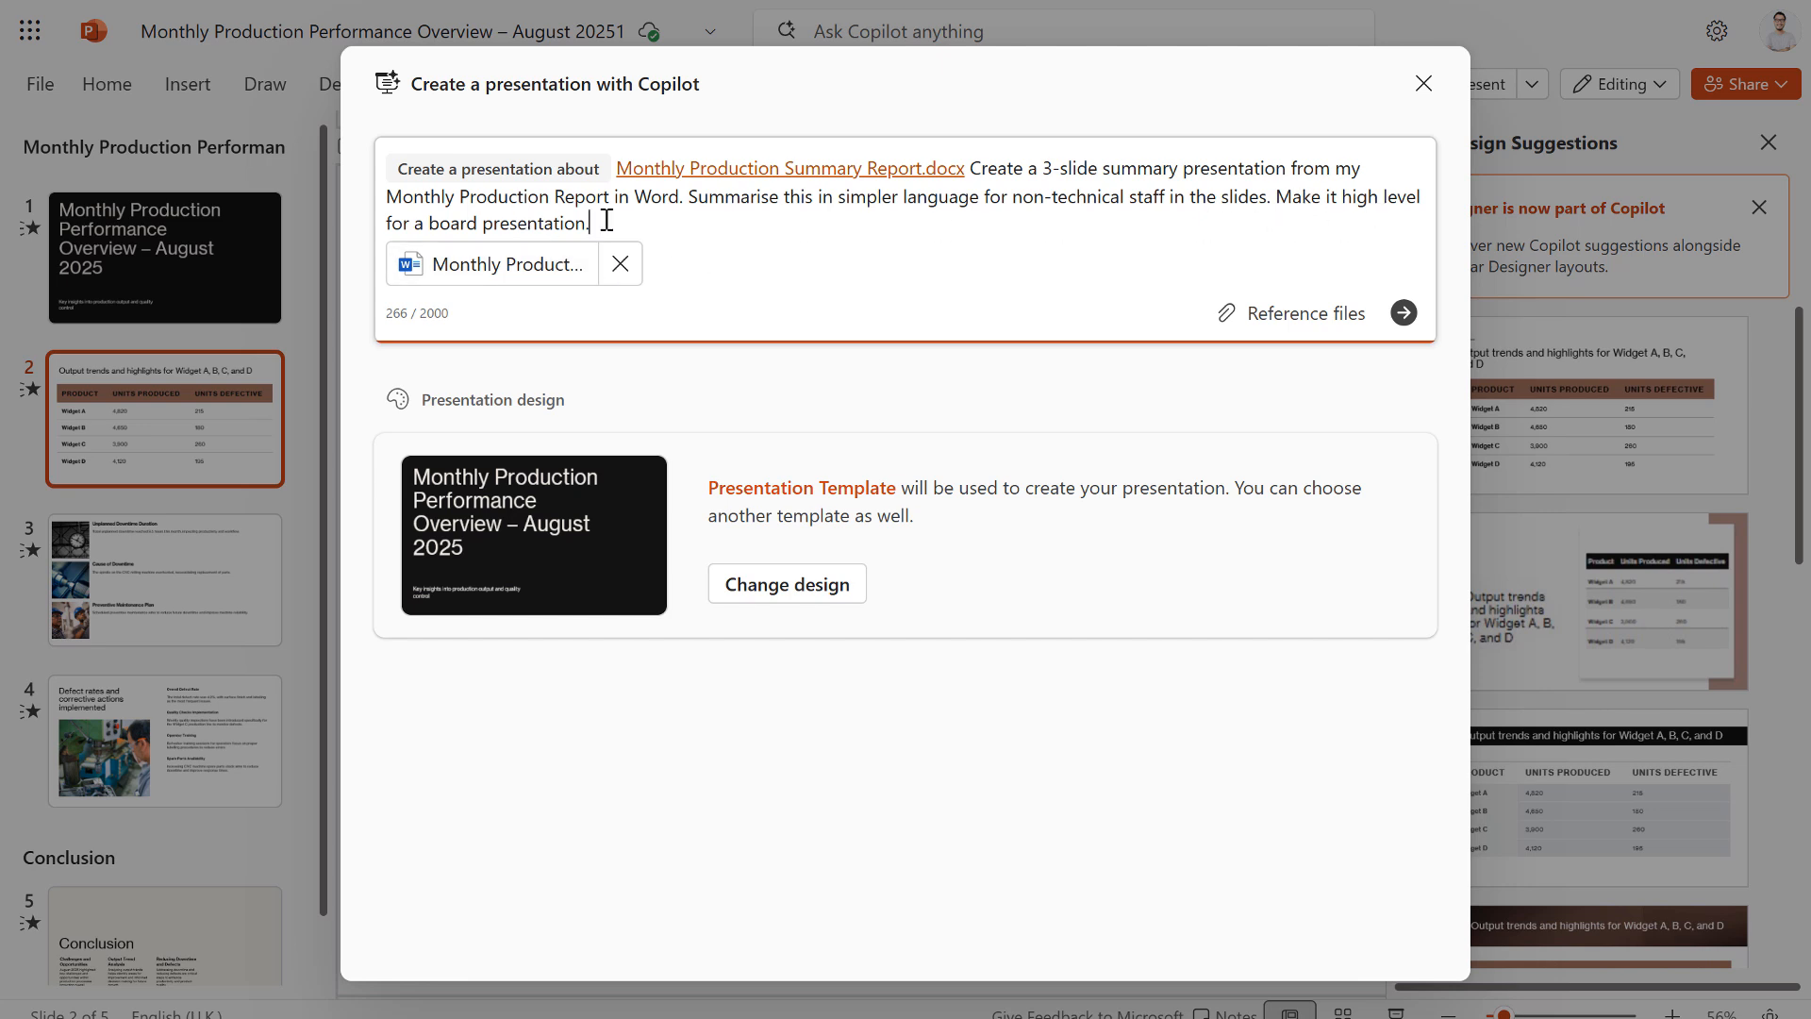
pyautogui.click(1404, 312)
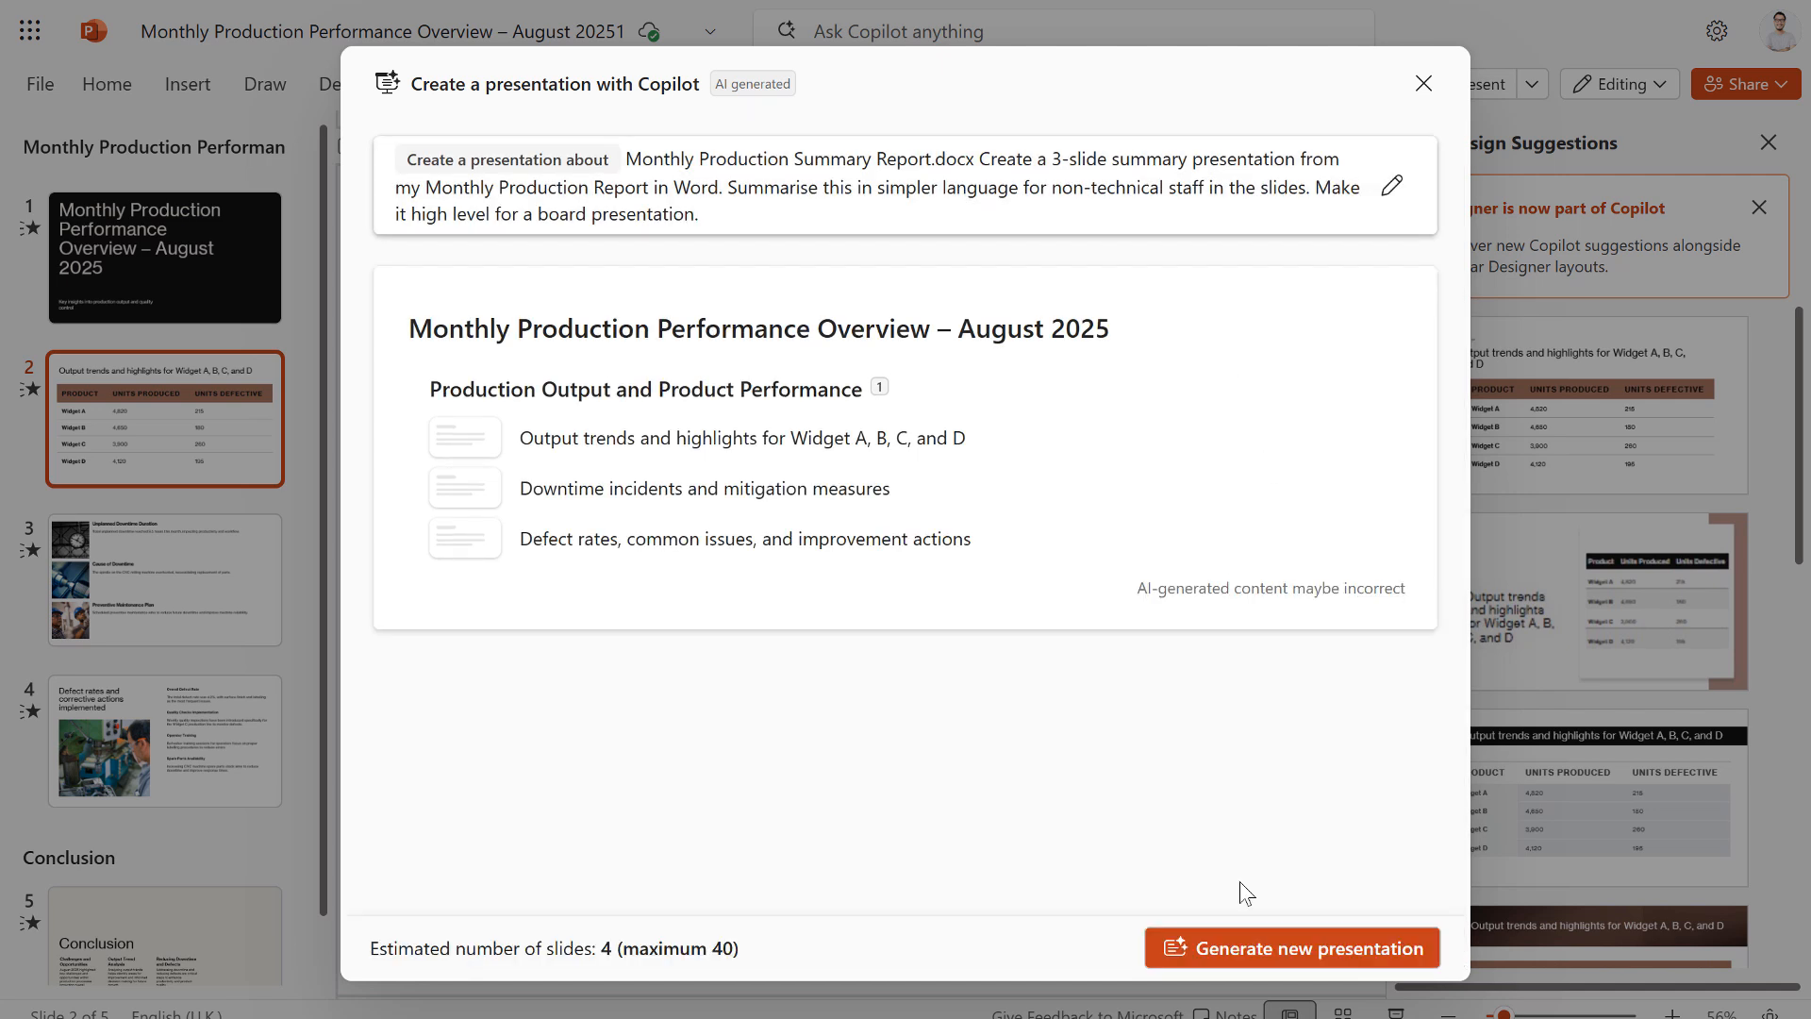
pyautogui.click(1251, 951)
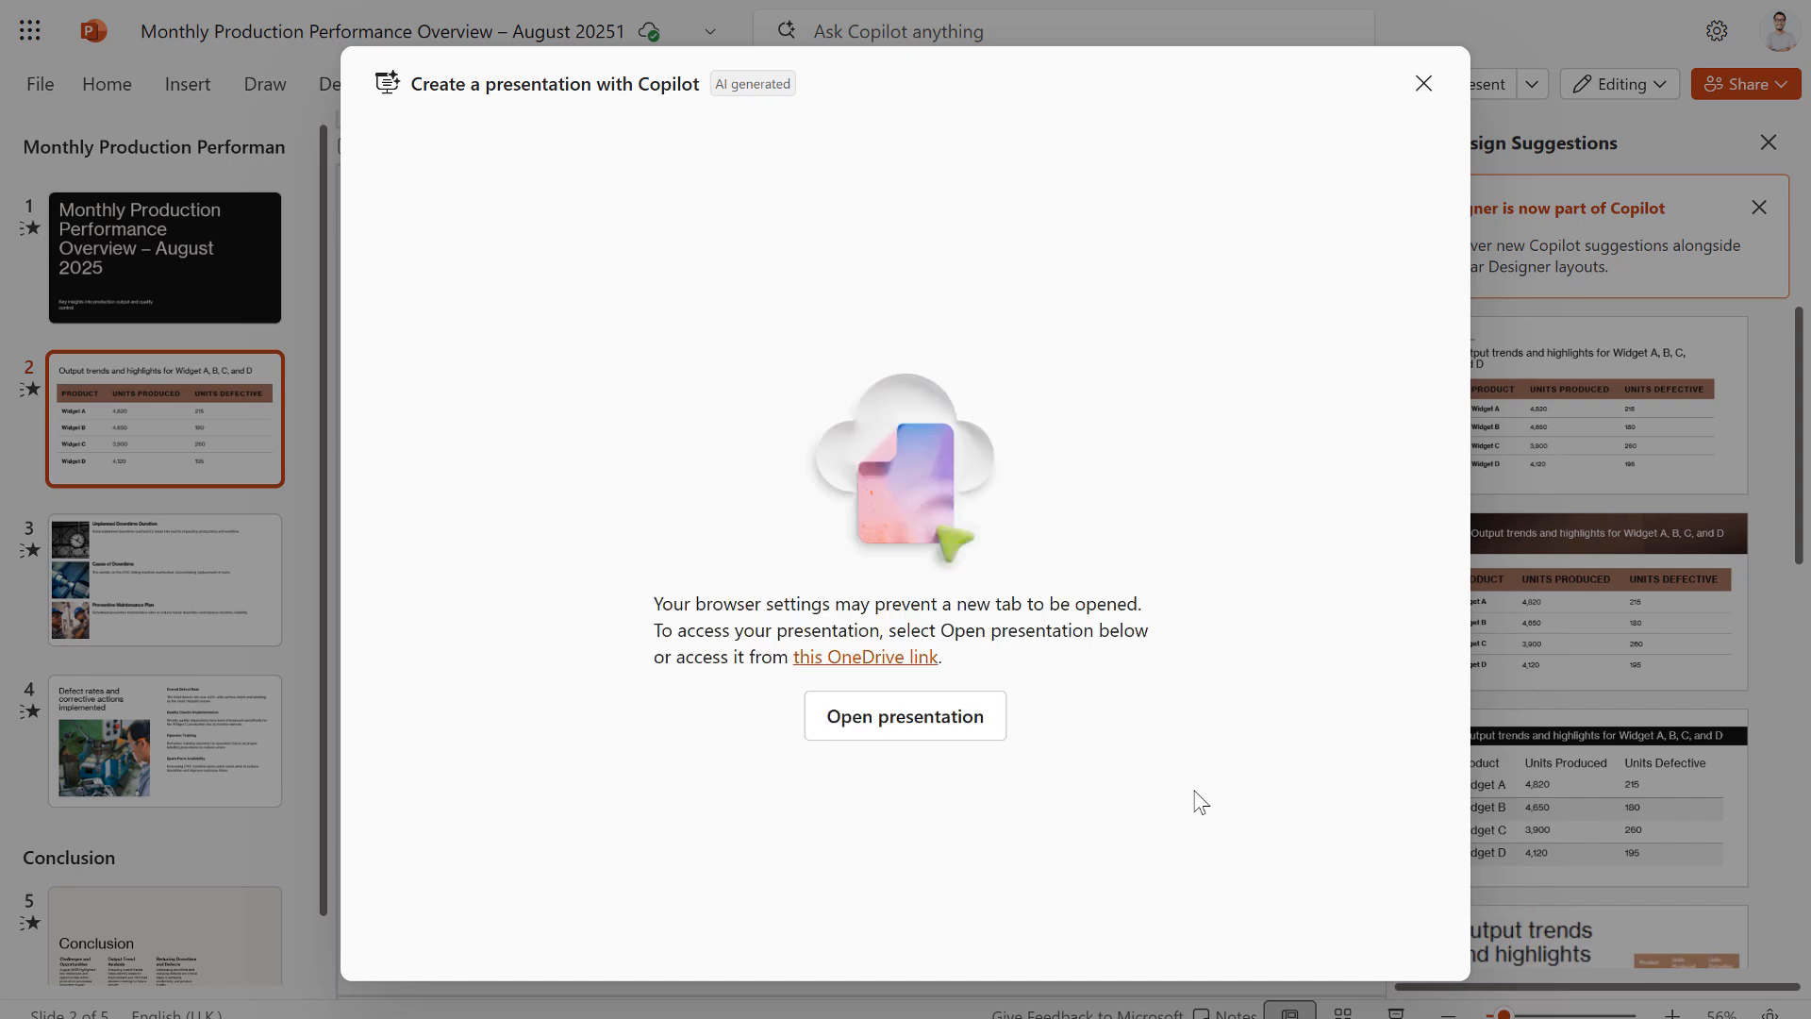
pyautogui.click(943, 722)
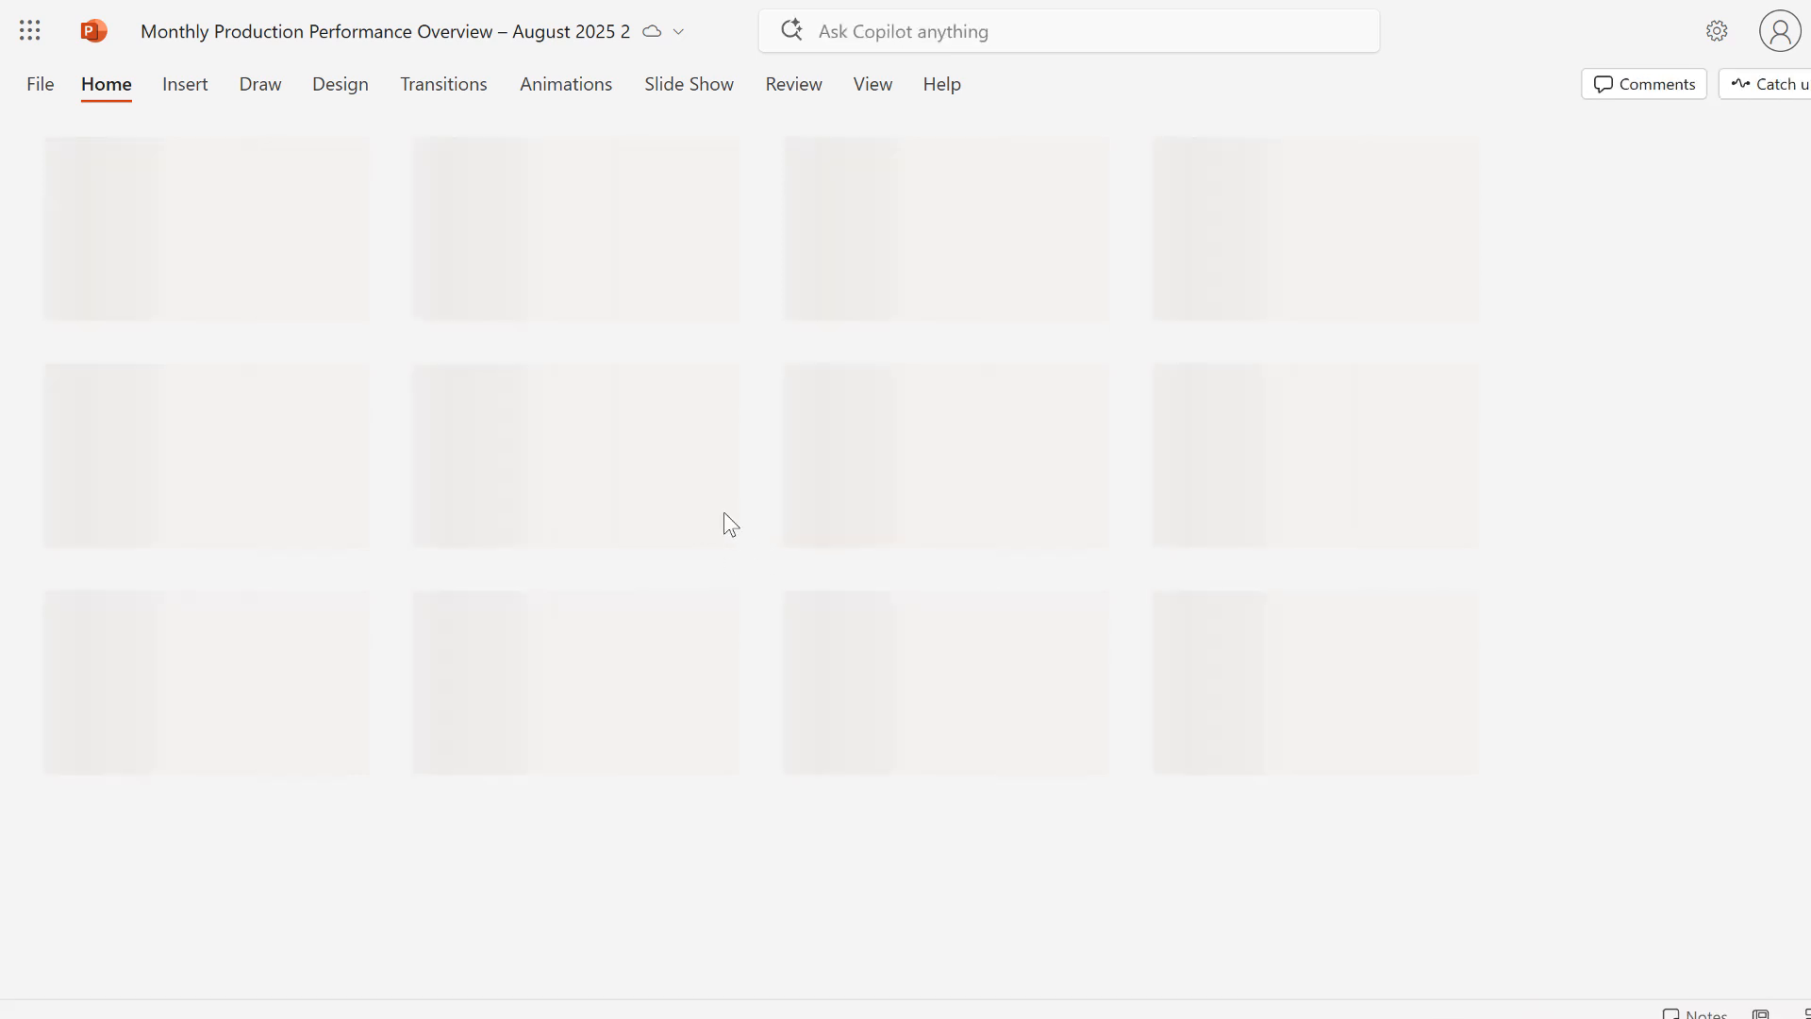
# Step: Review slides 2 to 4 of the new presentation and keep the Copilot-generated content
pyautogui.doubleClick(599, 326)
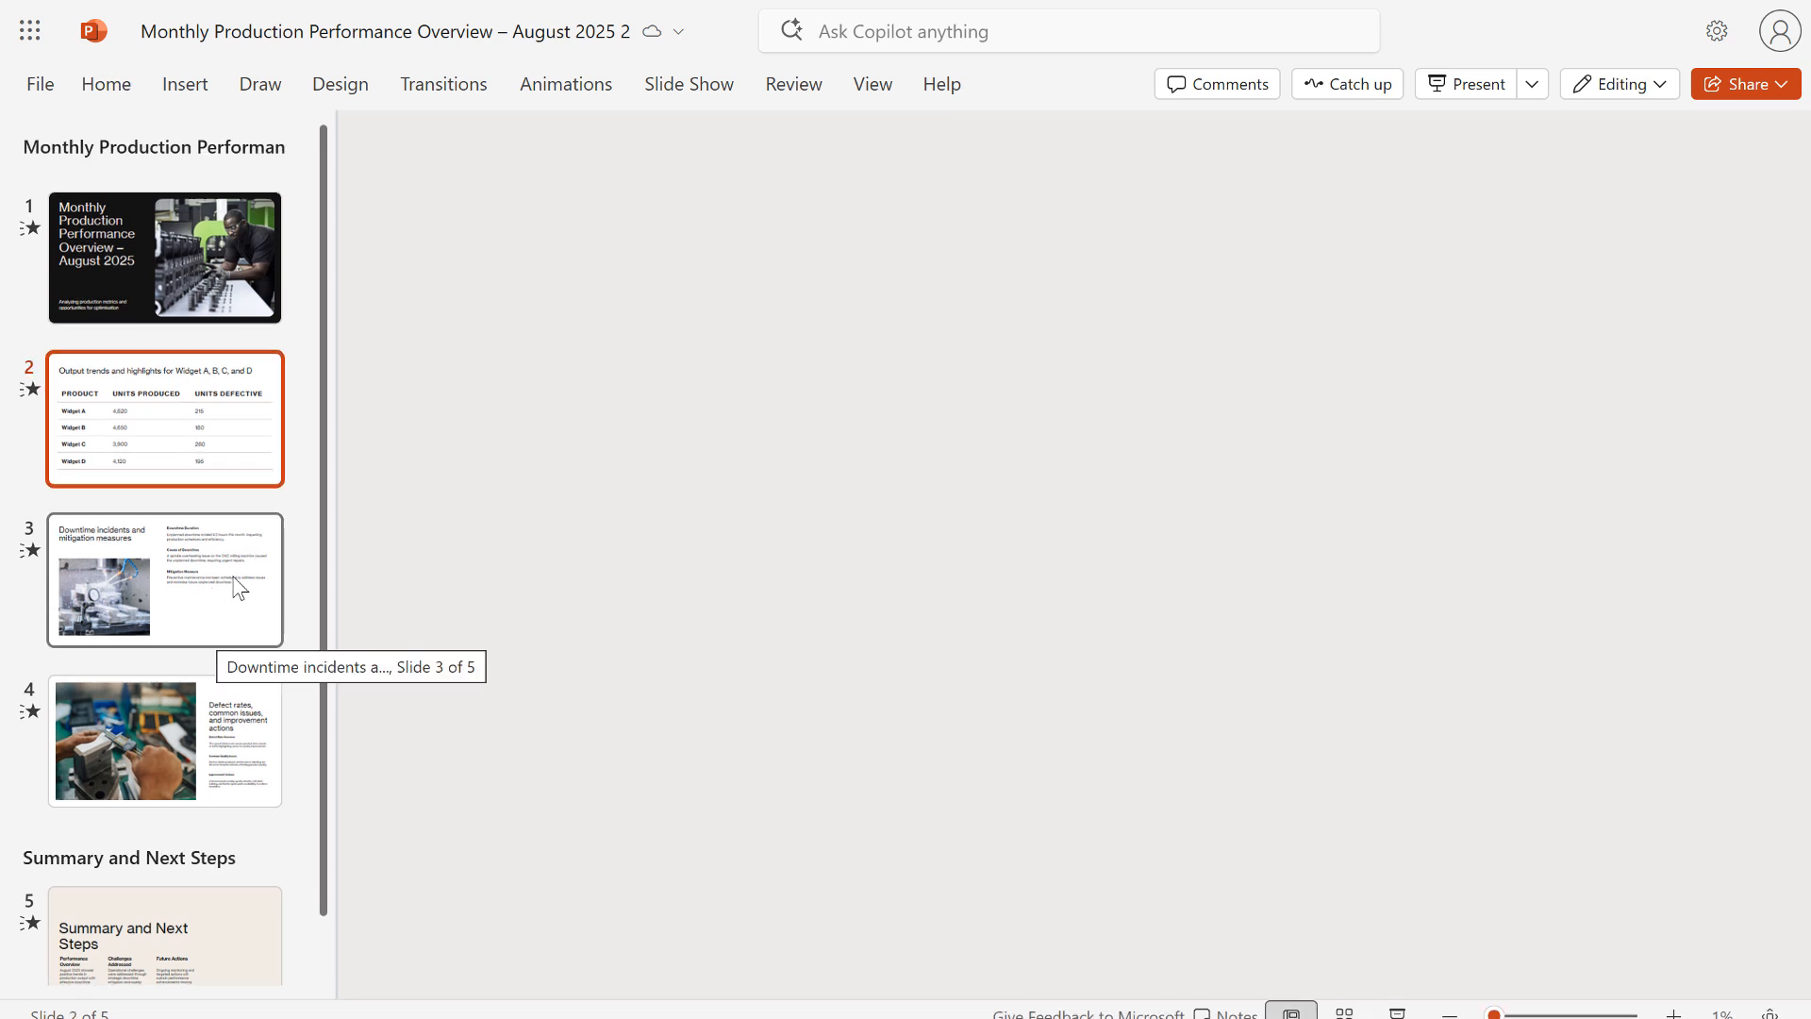
pyautogui.click(236, 585)
pyautogui.click(203, 443)
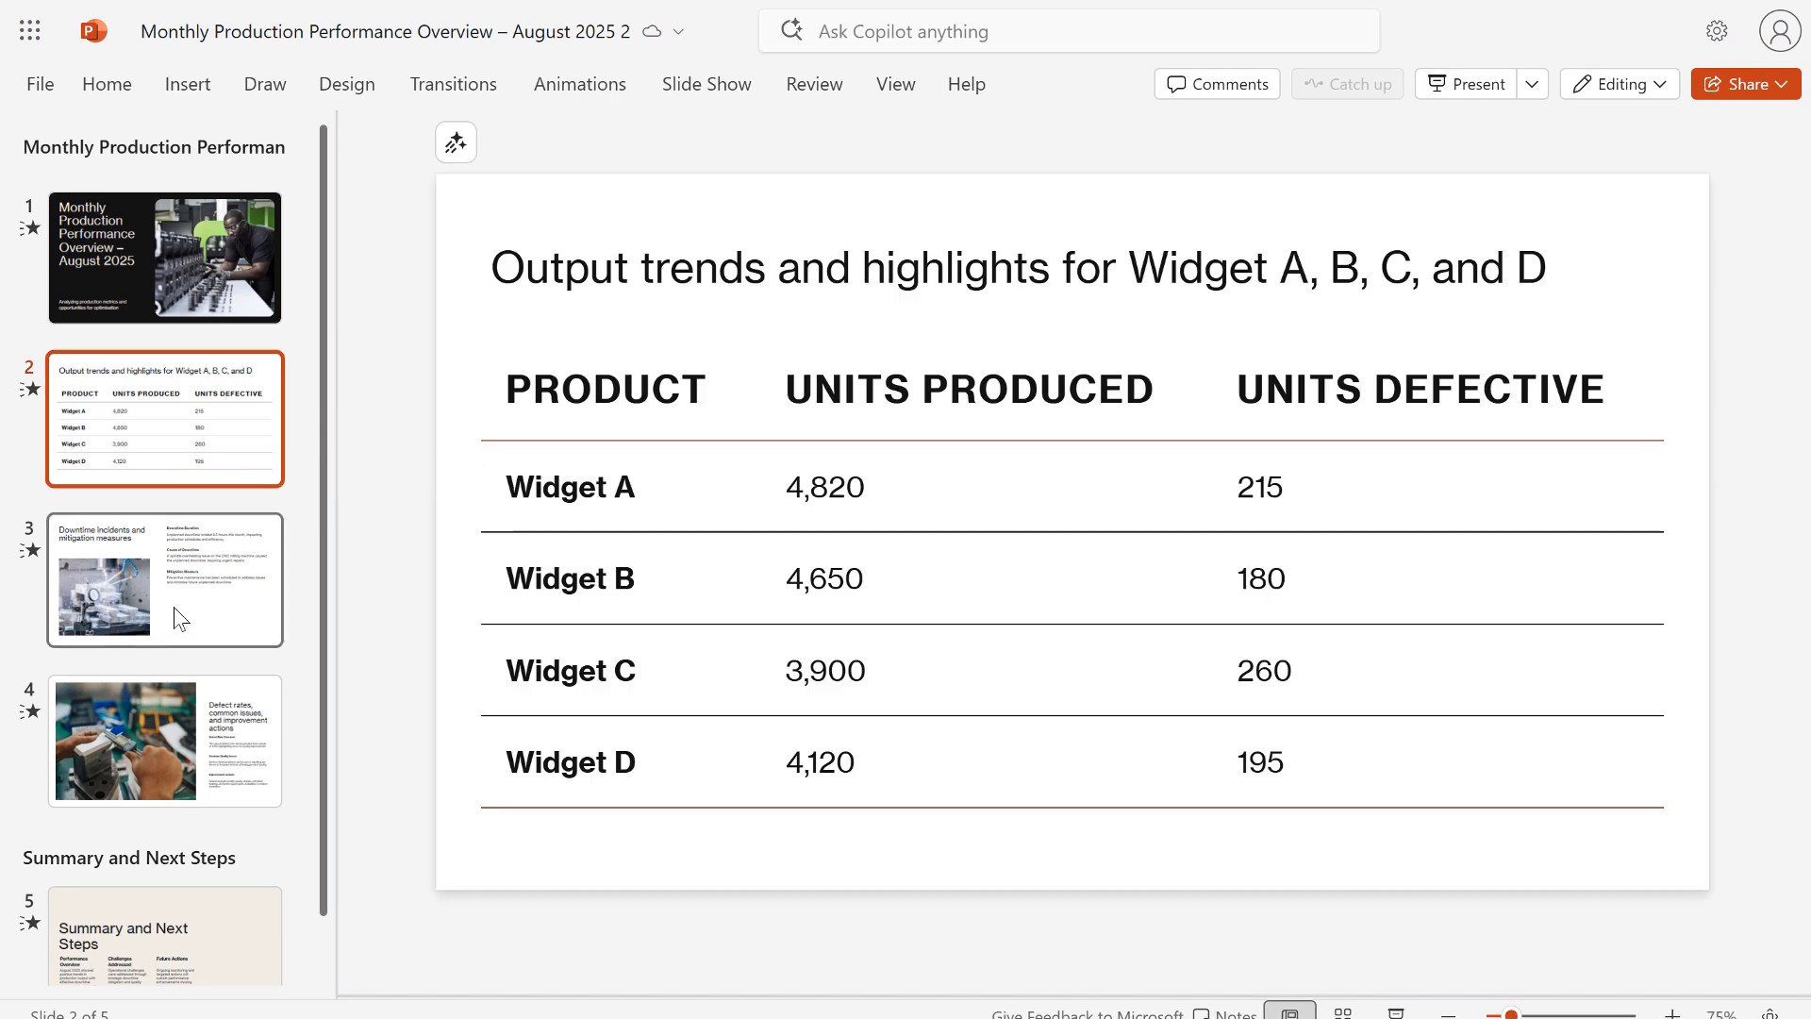
pyautogui.click(180, 617)
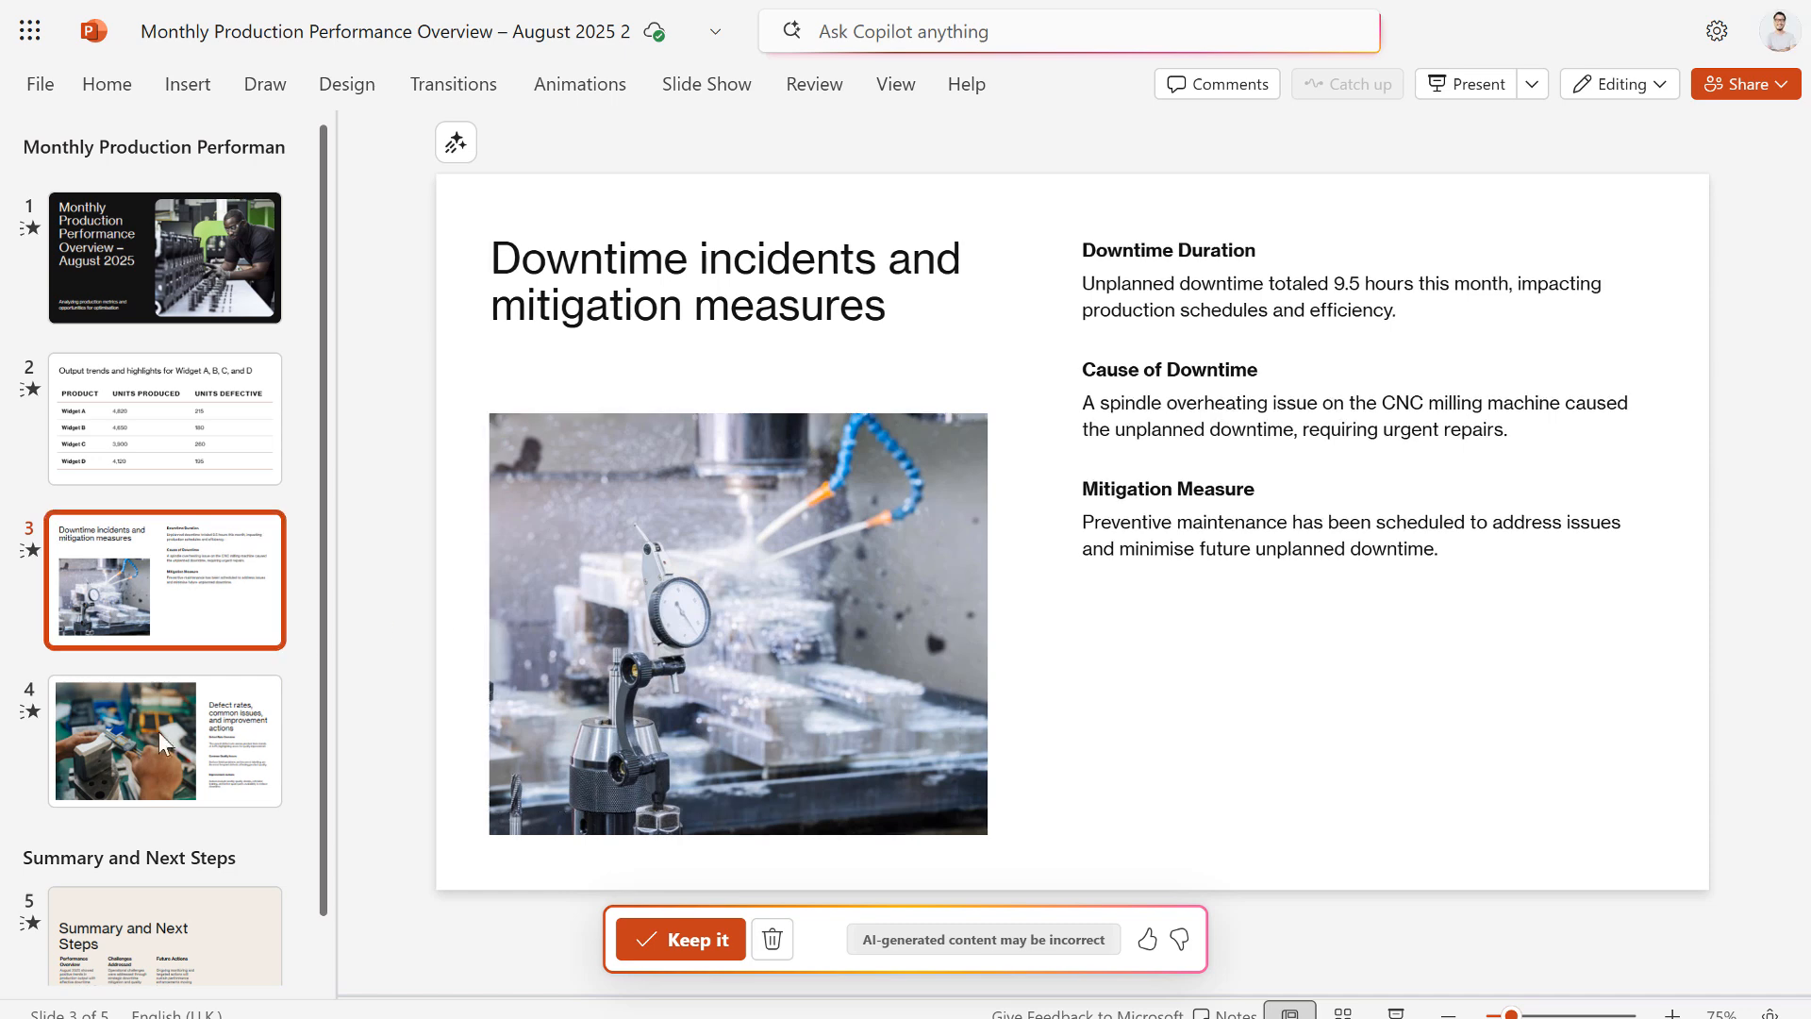
pyautogui.click(205, 751)
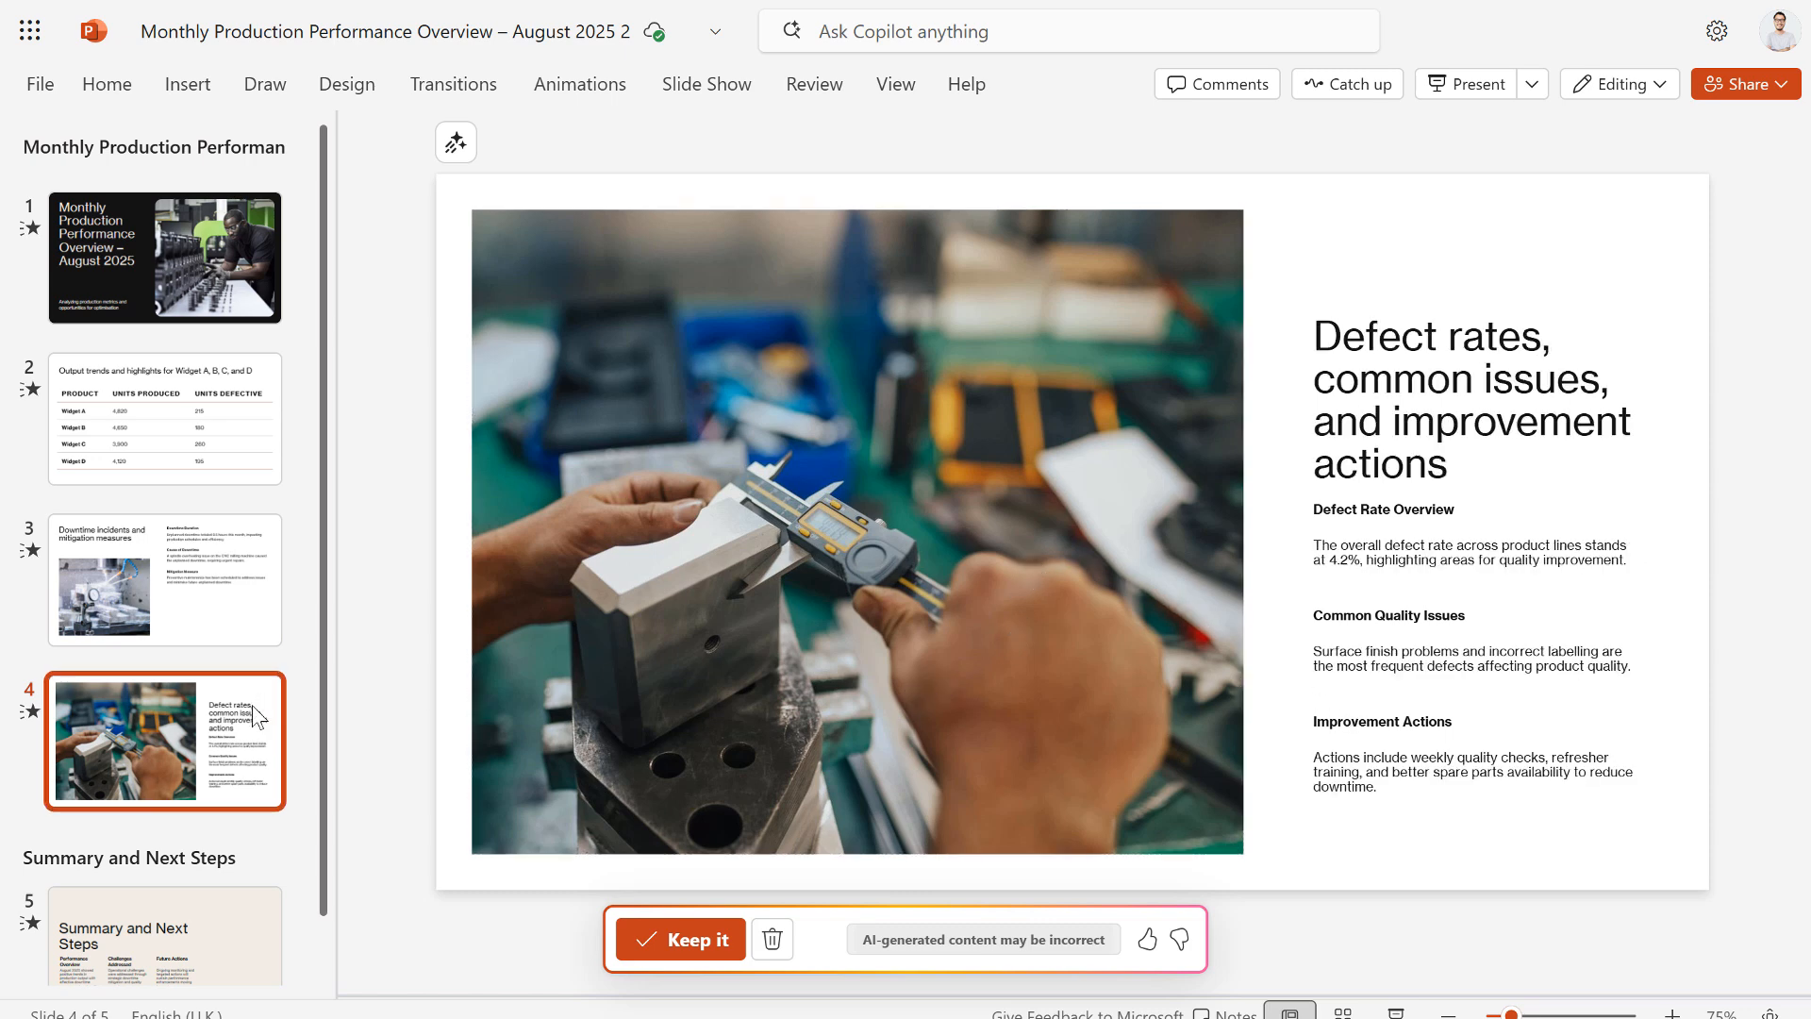
pyautogui.click(688, 943)
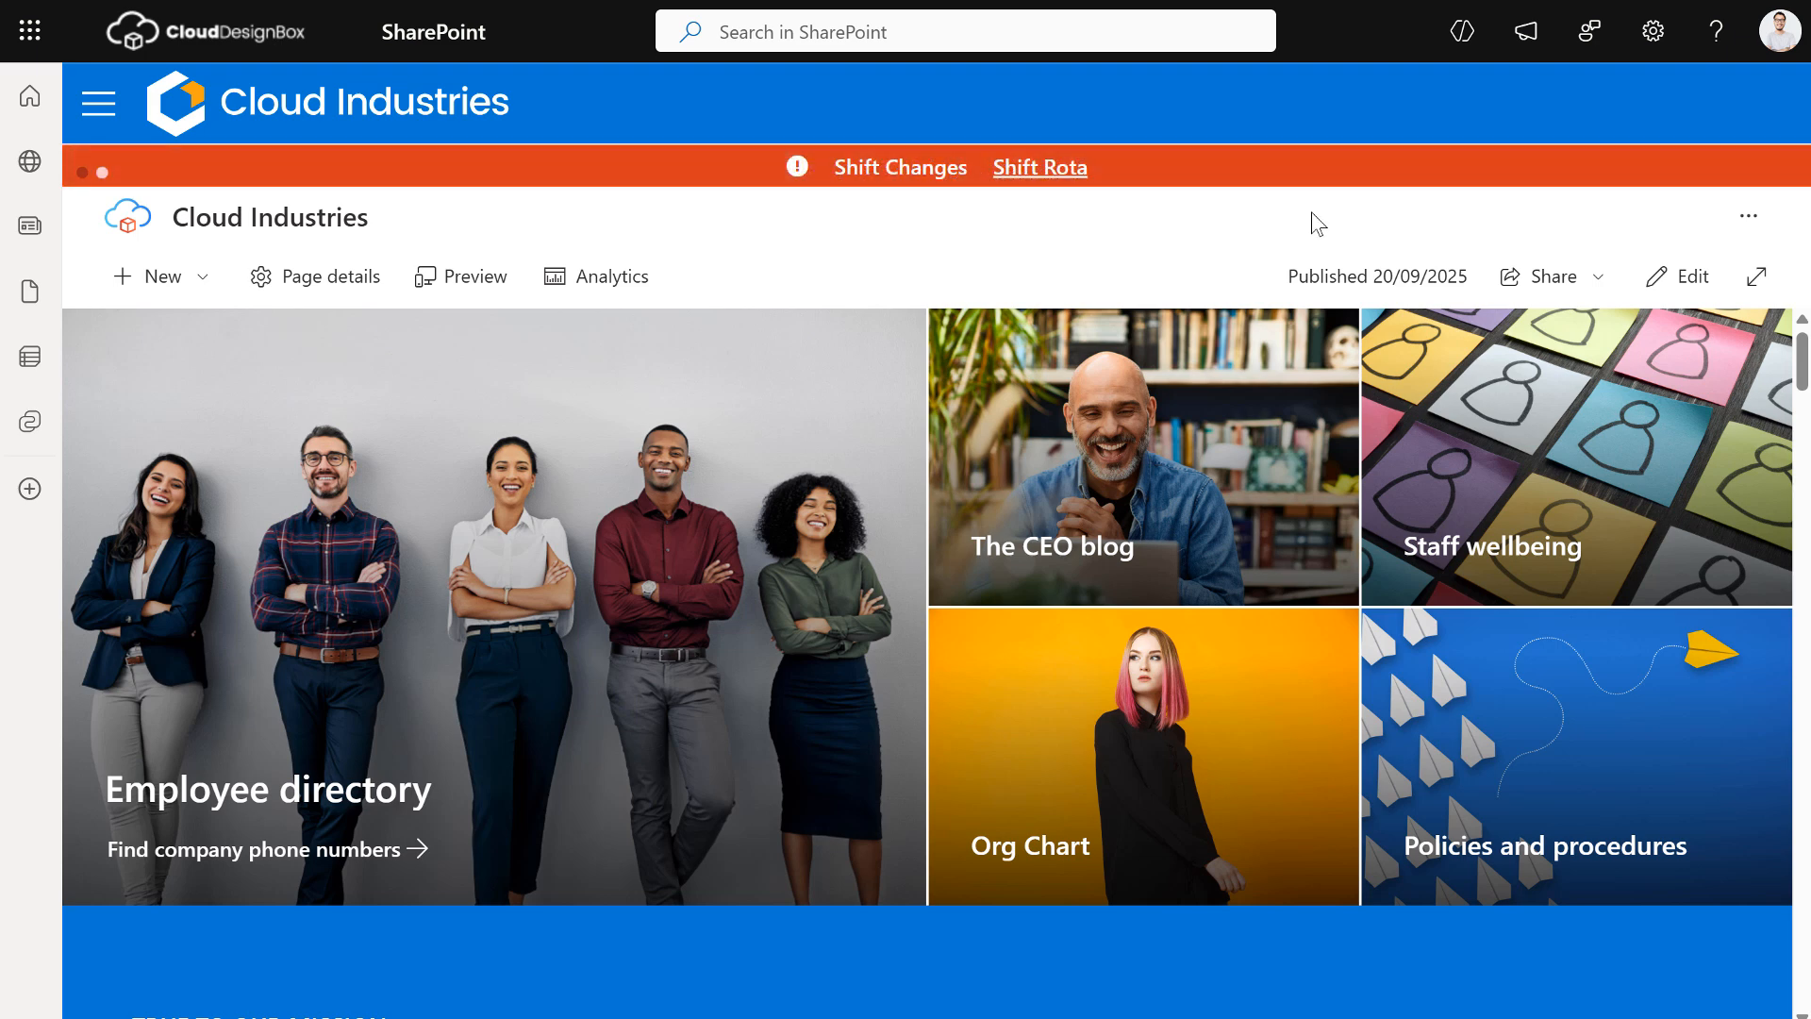
# Step: Look over the navigation links of the Cloud Industries SharePoint intranet and close the overview again
pyautogui.click(115, 115)
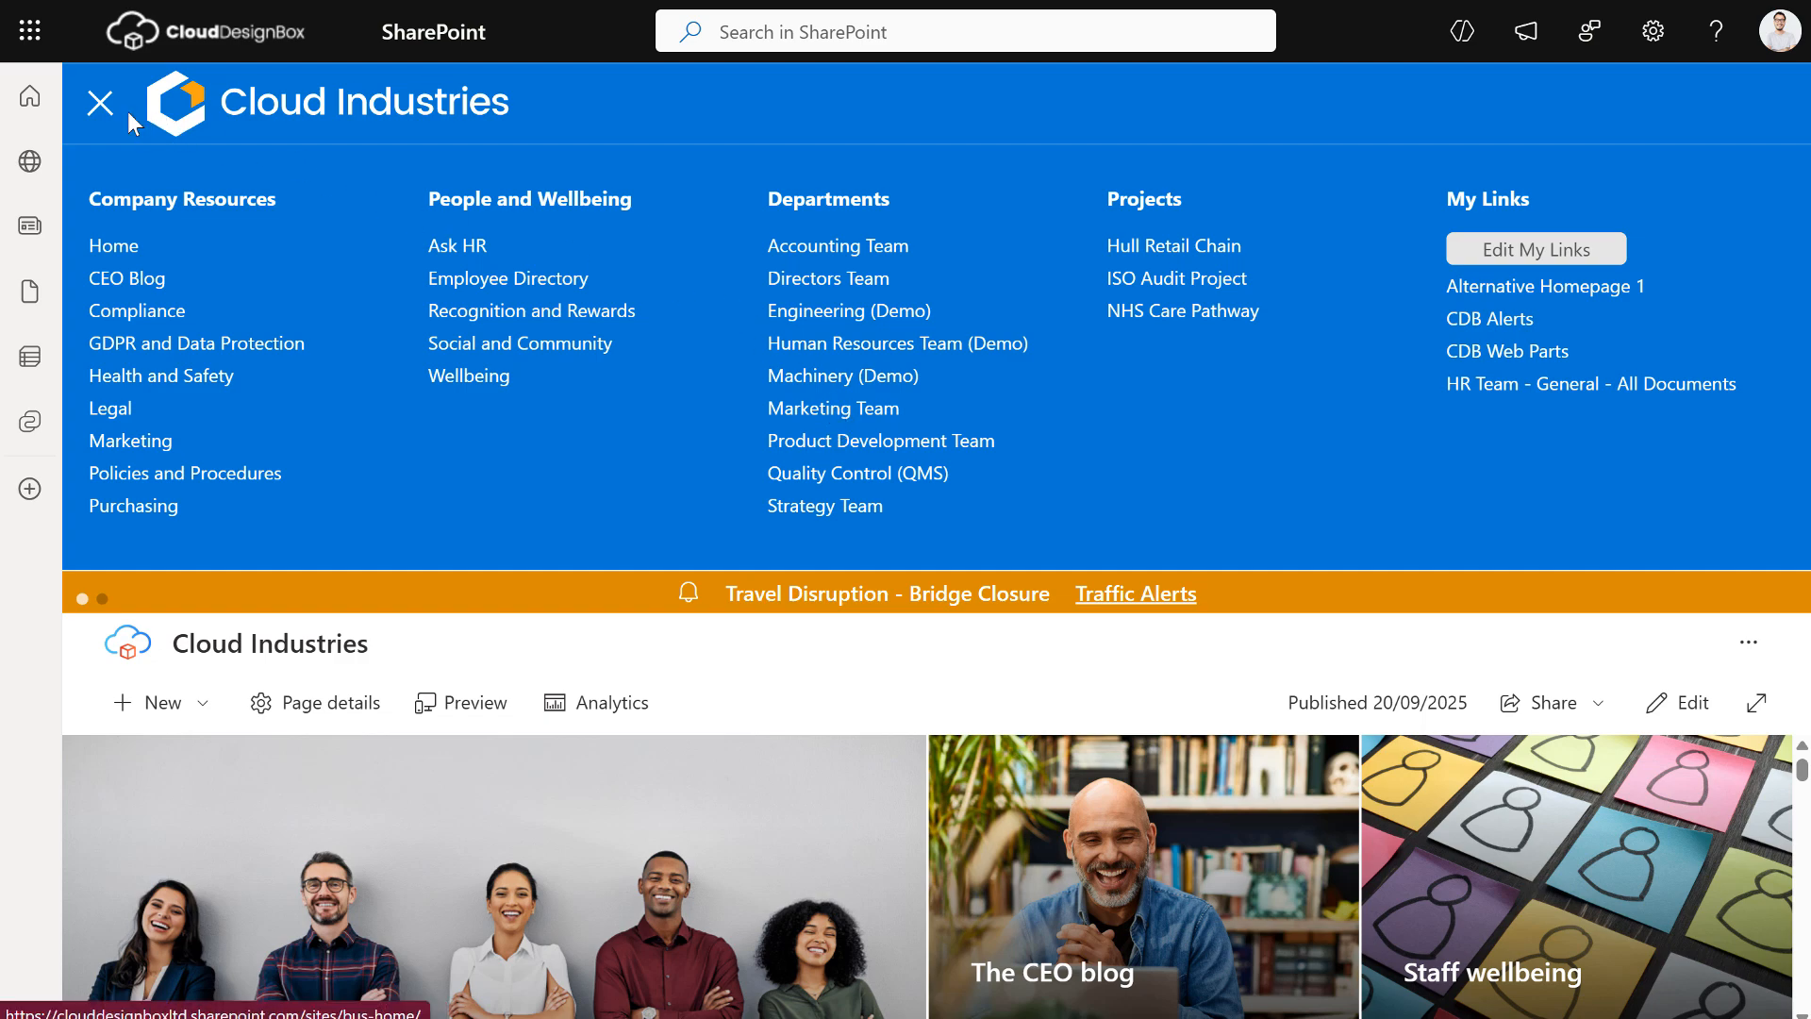
pyautogui.click(102, 111)
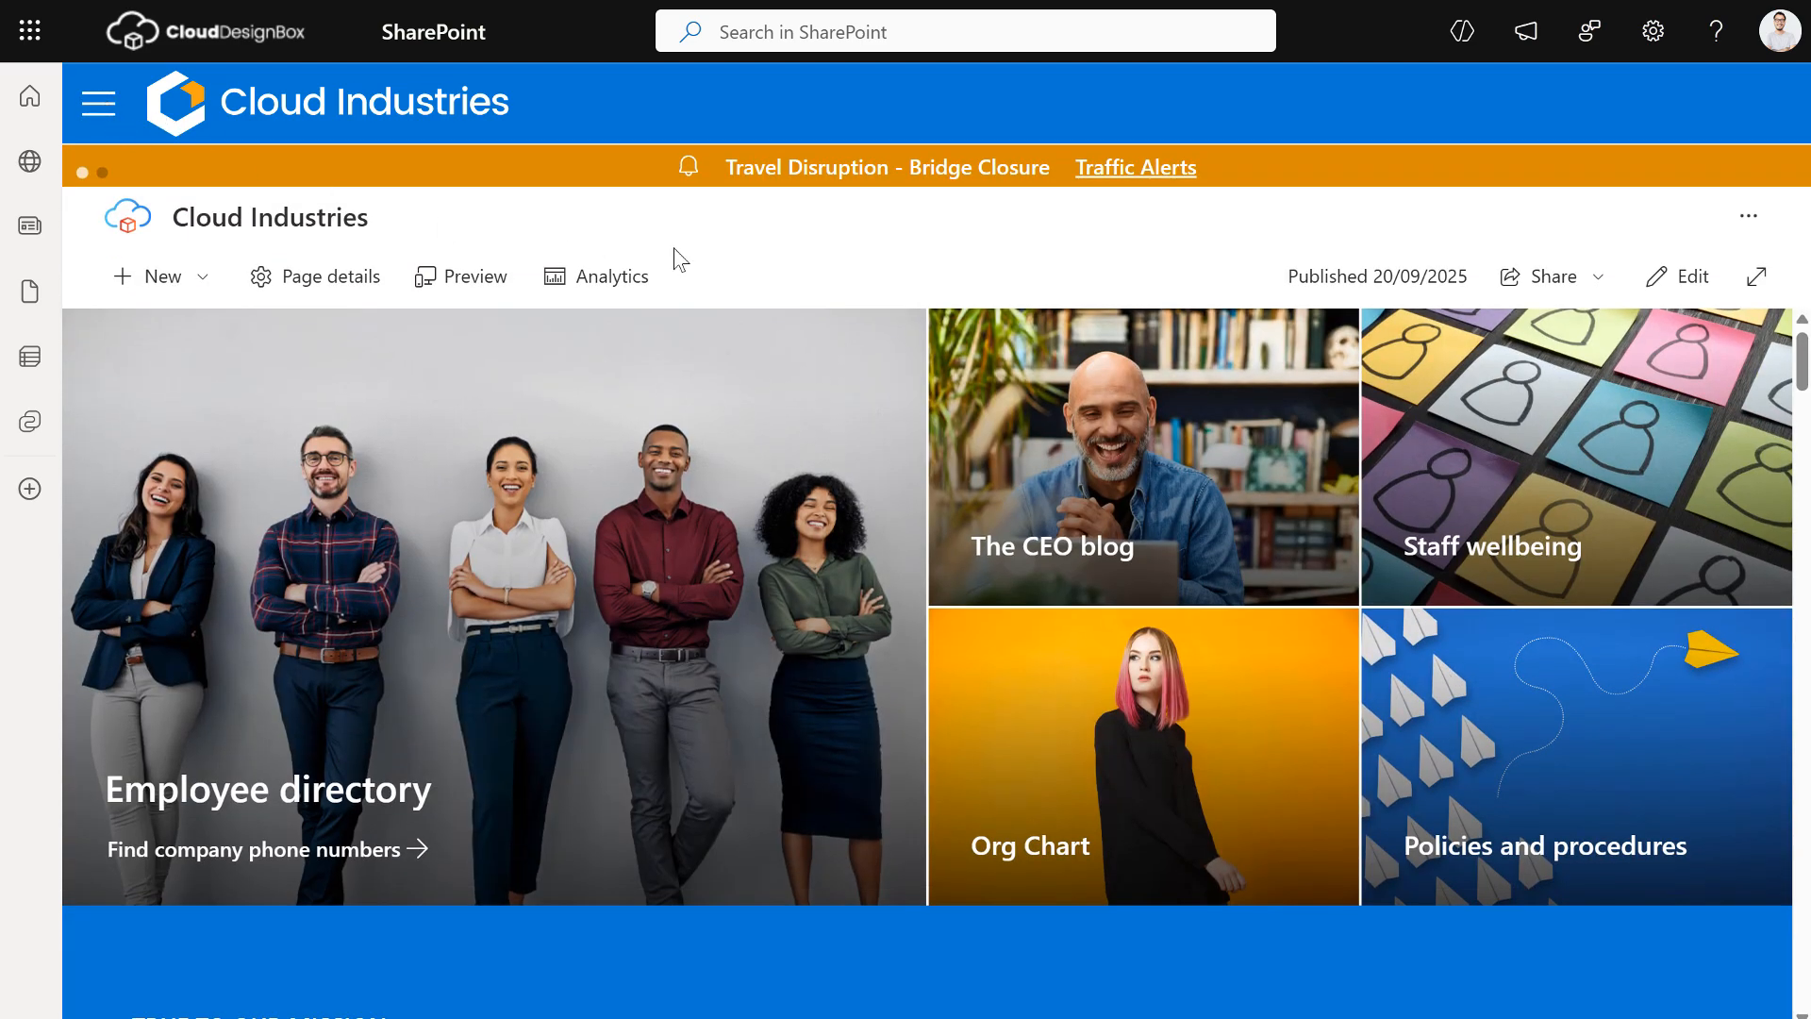